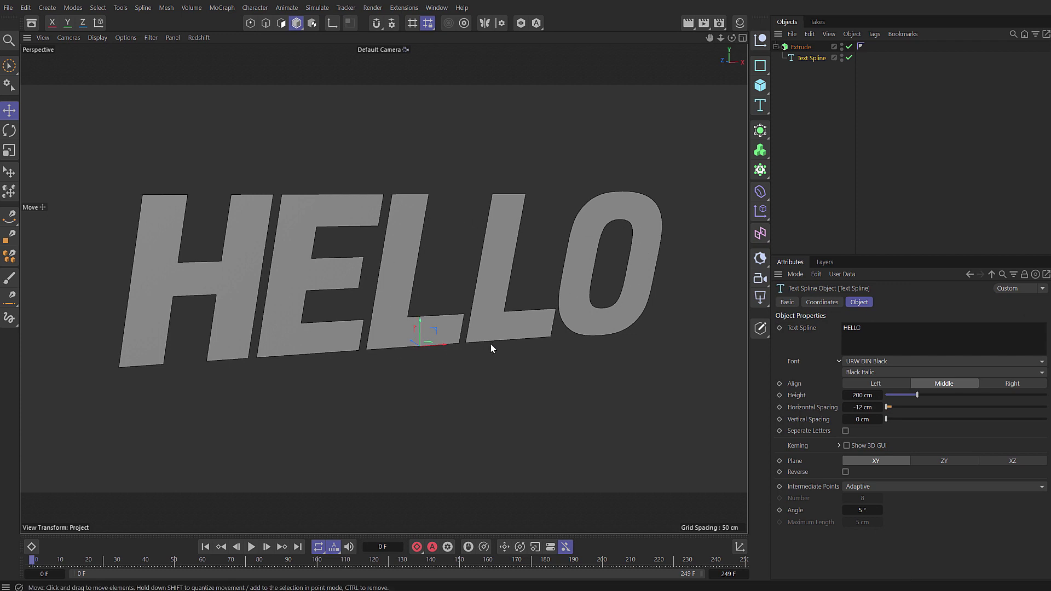
Set the Extrude's cap tessellation to Regular Grid at 10 cm size.
left_click(800, 48)
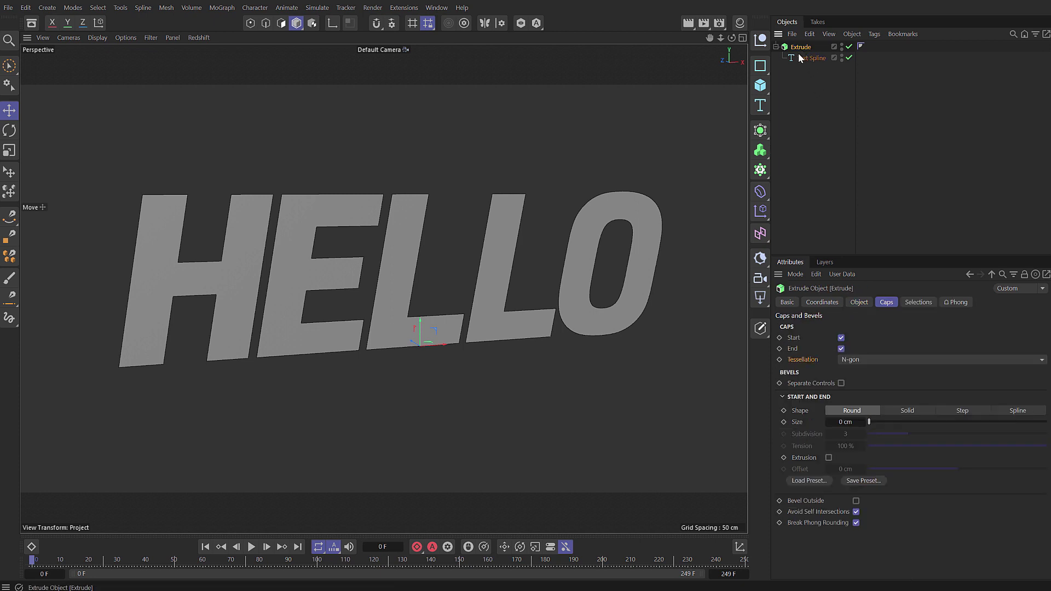
left_click(859, 302)
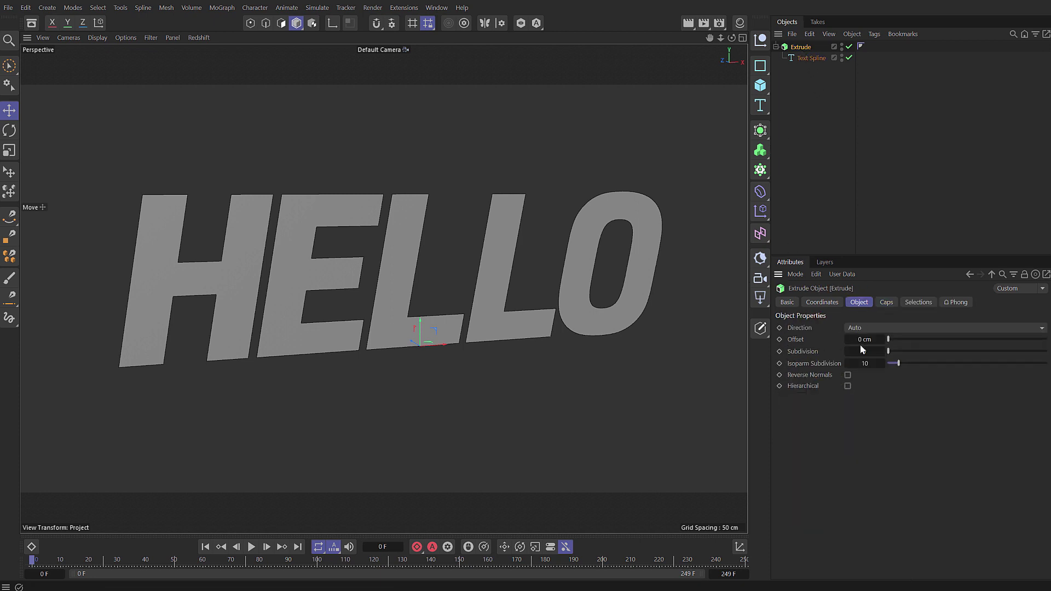
left_click(887, 305)
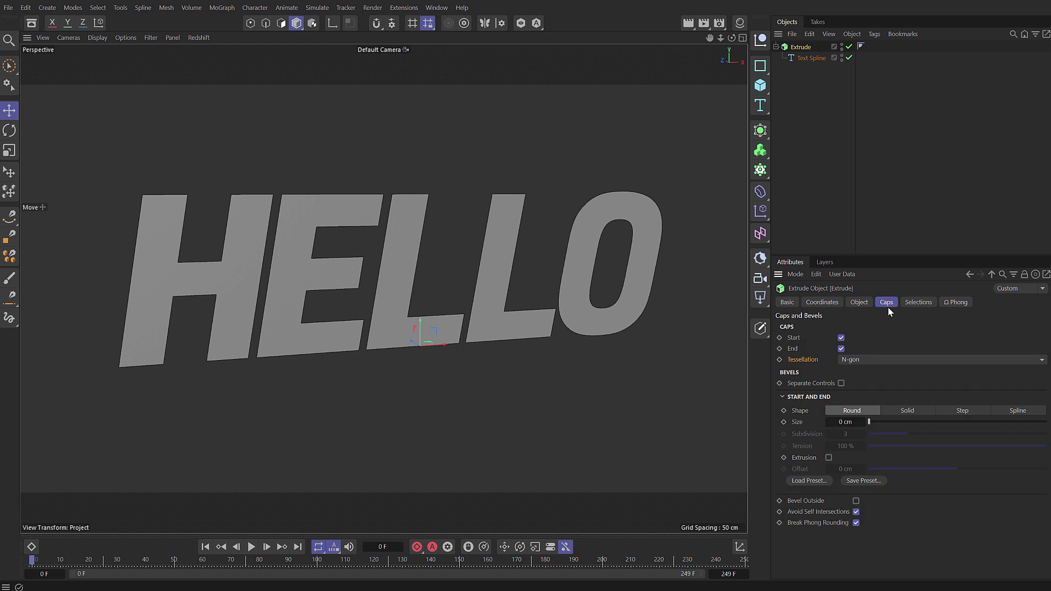
left_click(862, 358)
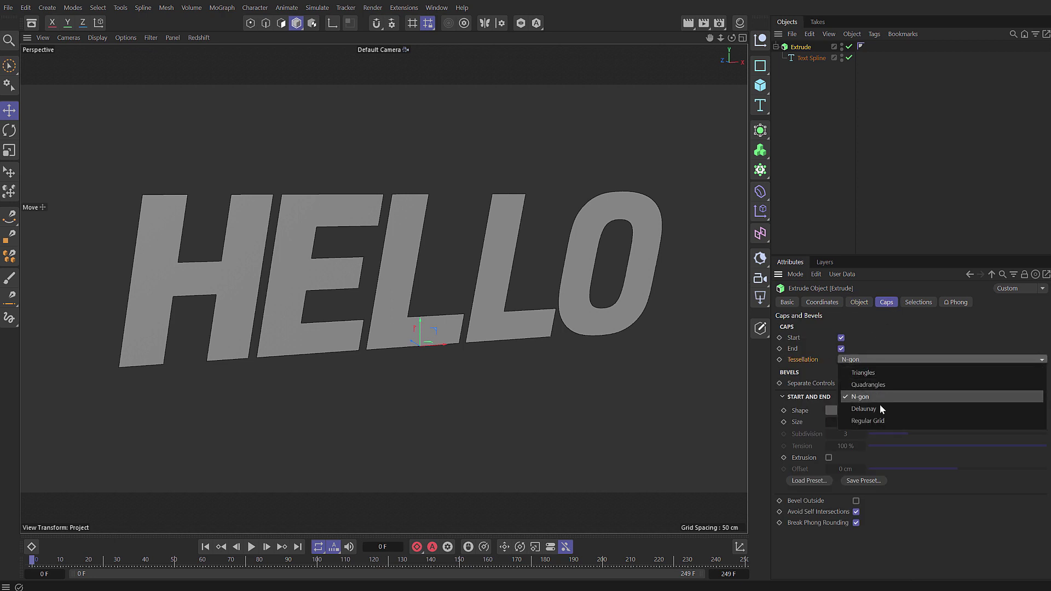
left_click(881, 421)
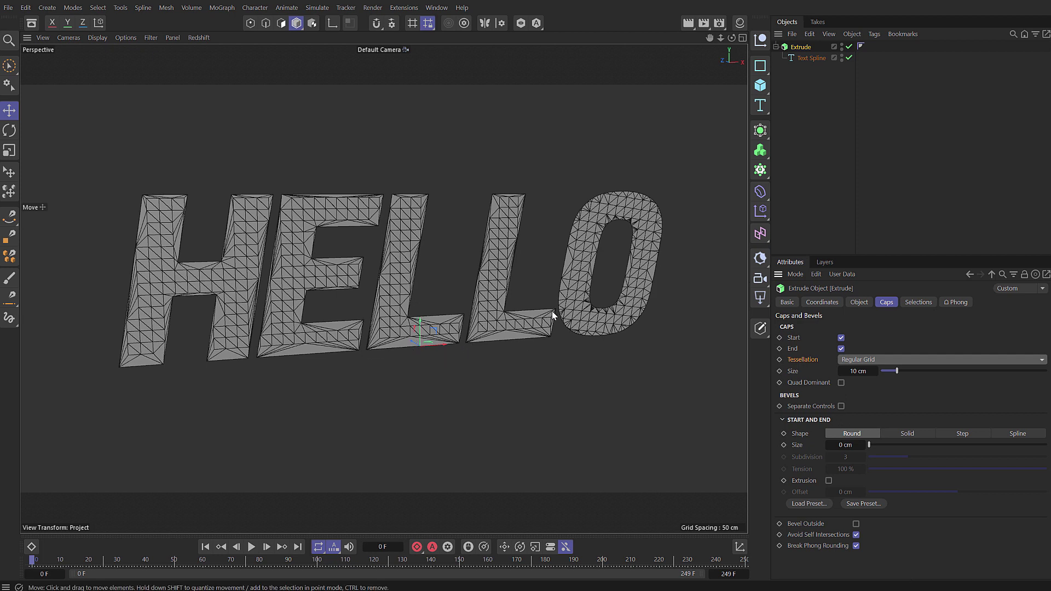
Set the Text Spline's intermediate points to Subdivided.
left_click(809, 58)
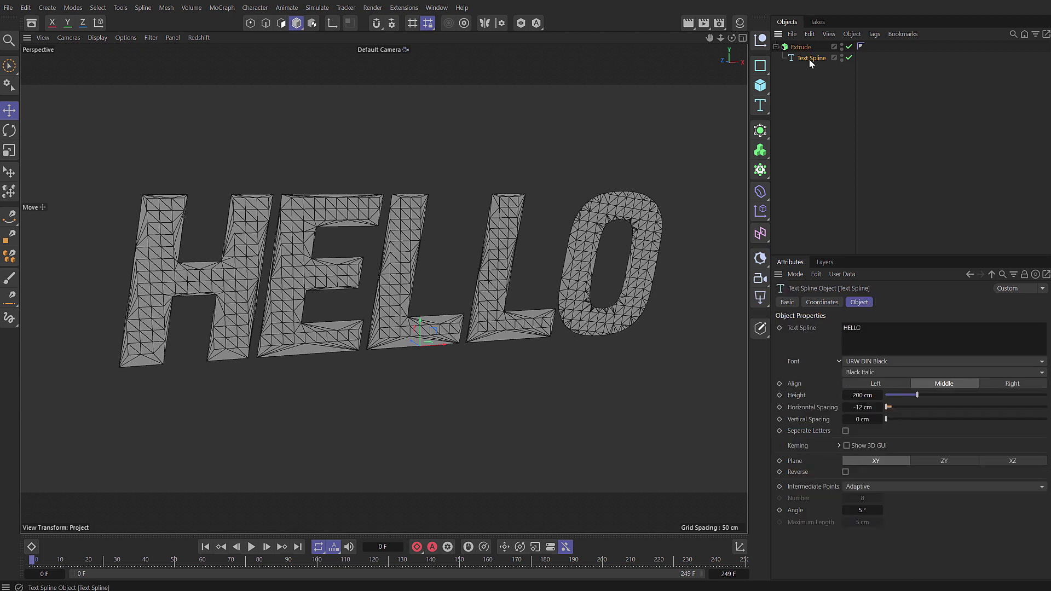
left_click(887, 486)
left_click(898, 546)
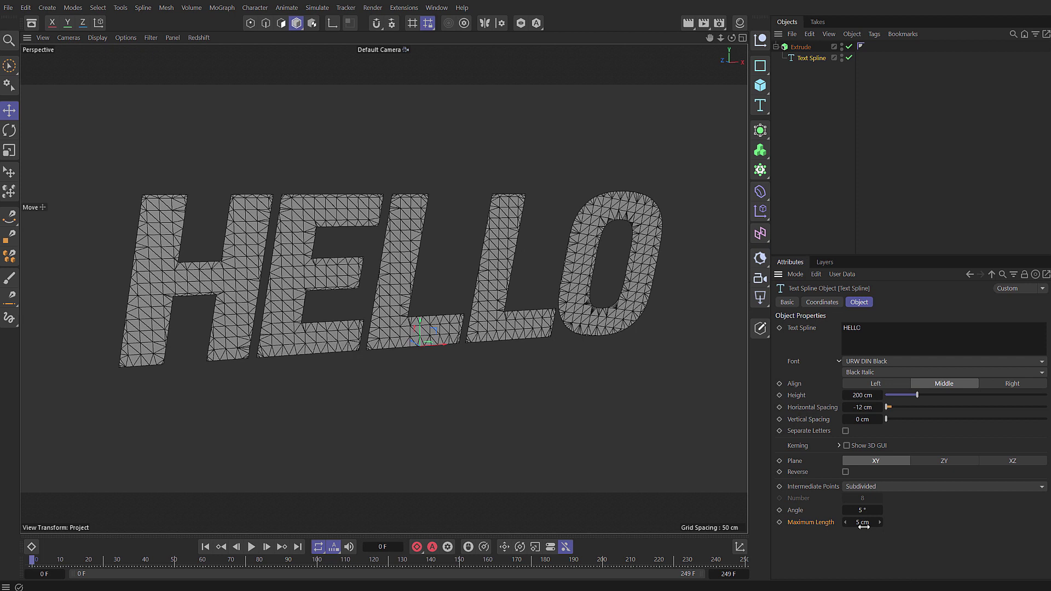
Set the Extrude's cap grid size to 5 cm.
left_click(800, 47)
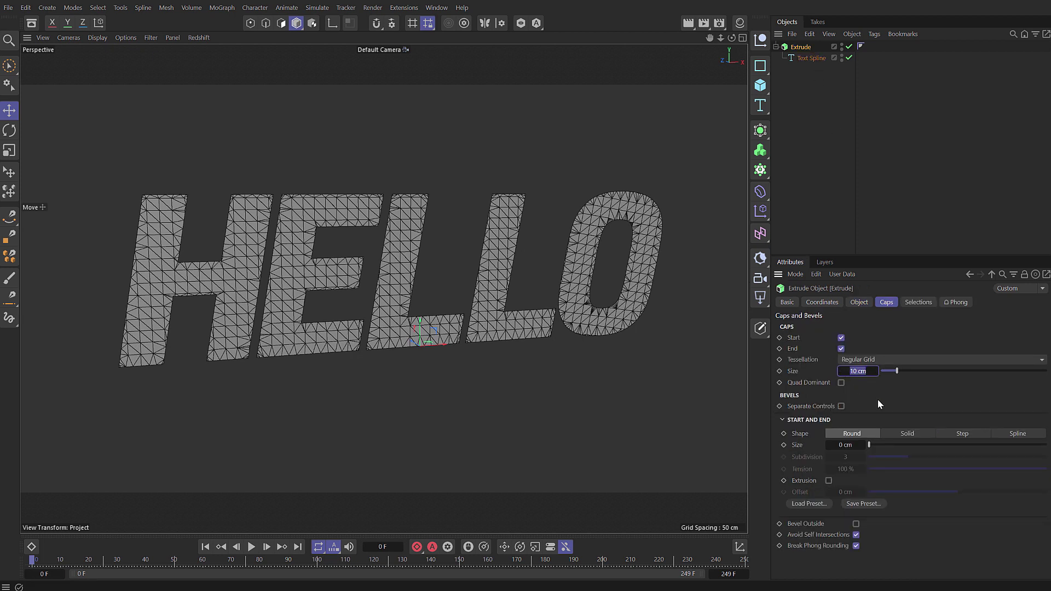
key("Return")
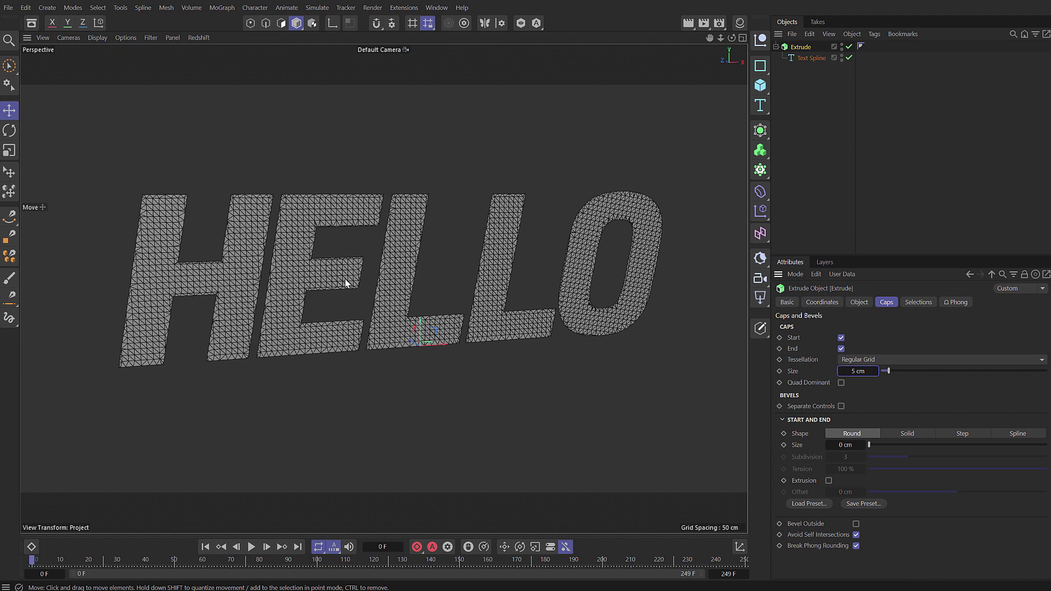
scroll(379, 272, "up", 1)
scroll(399, 270, "up", 5)
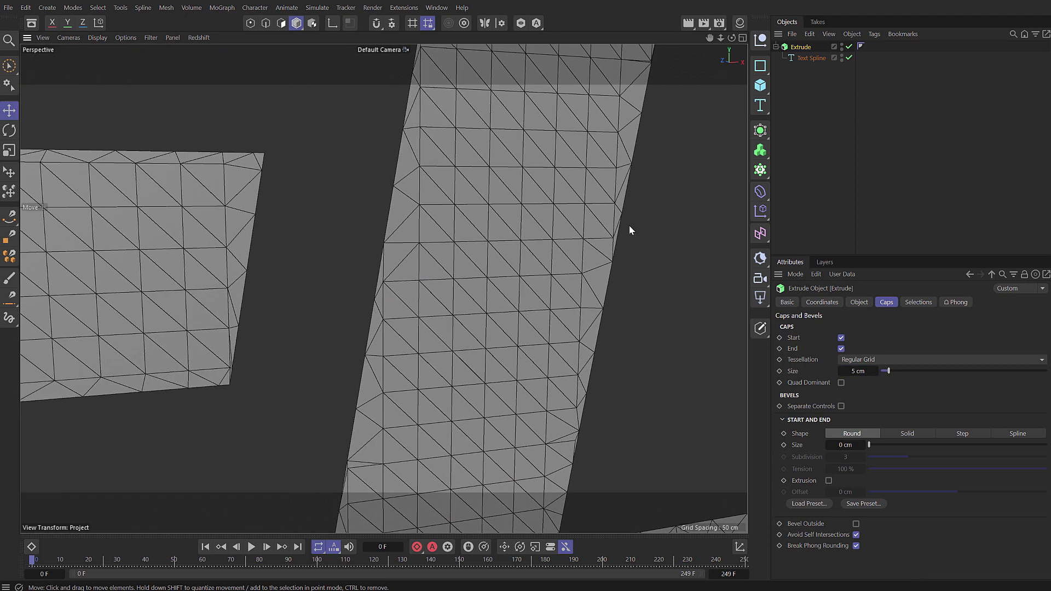
scroll(540, 228, "down", 5)
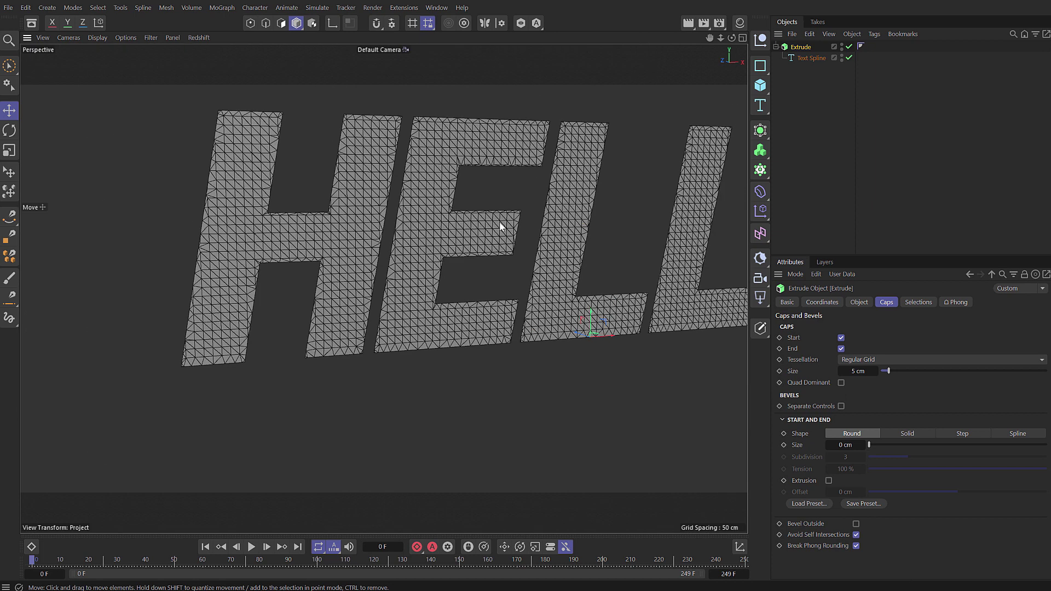
scroll(502, 221, "down", 3)
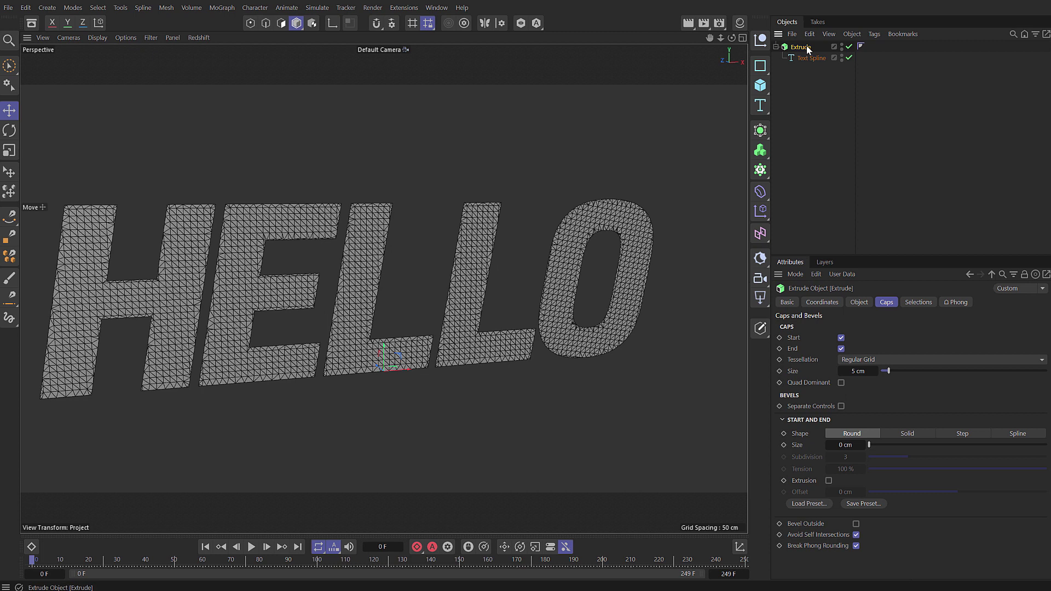
Add a Remesh generator as the parent of the Extrude.
key("shift+c")
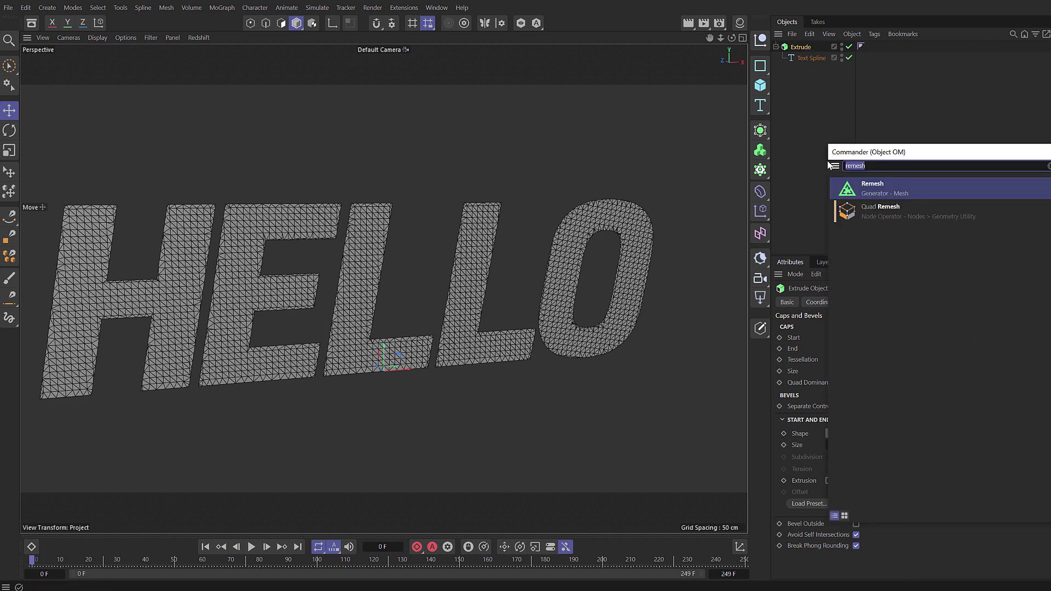
key("Return")
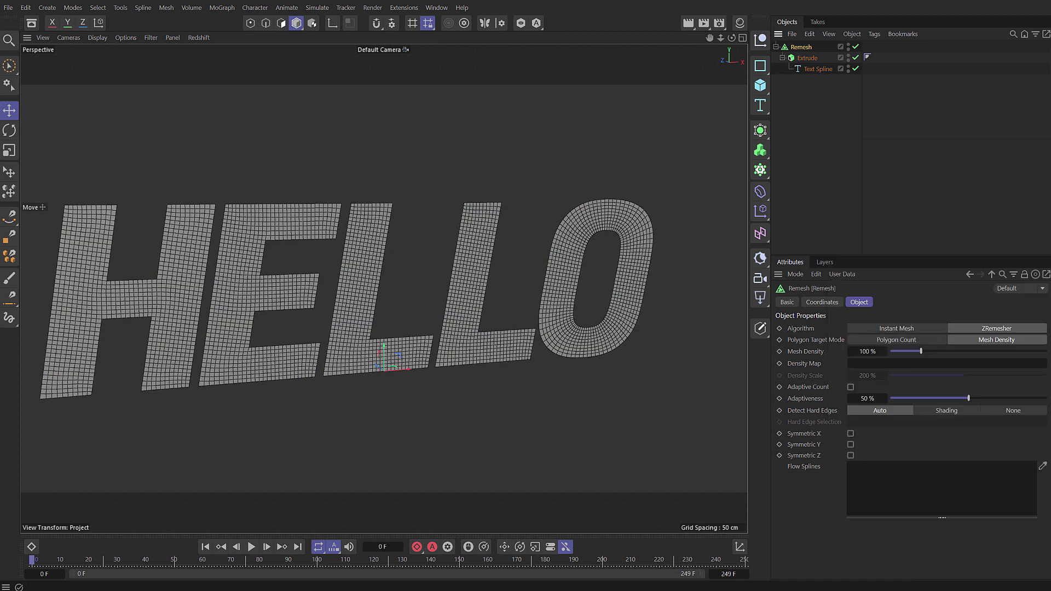
left_click_drag(389, 313, 306, 293, "alt")
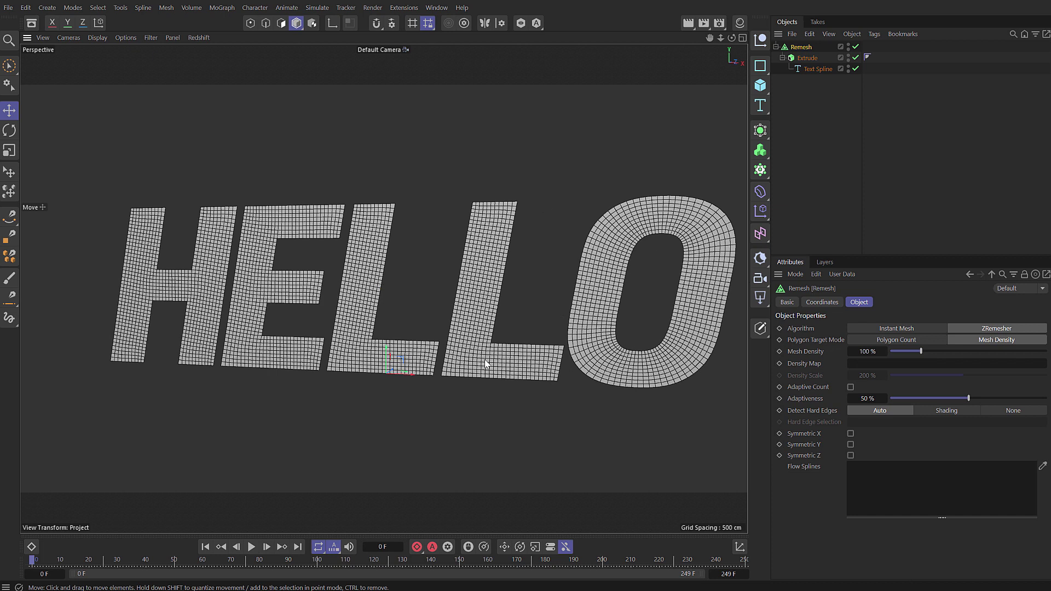
Raise the Remesh mesh density from 25 % and 50 % up to 1000 %.
left_click(860, 352)
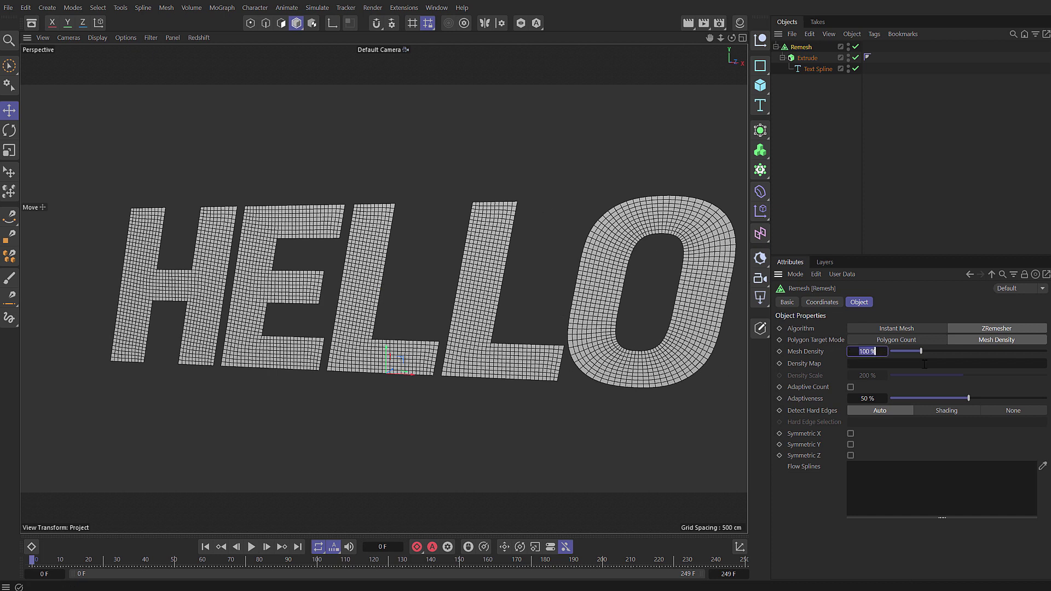
type("25")
key("Return")
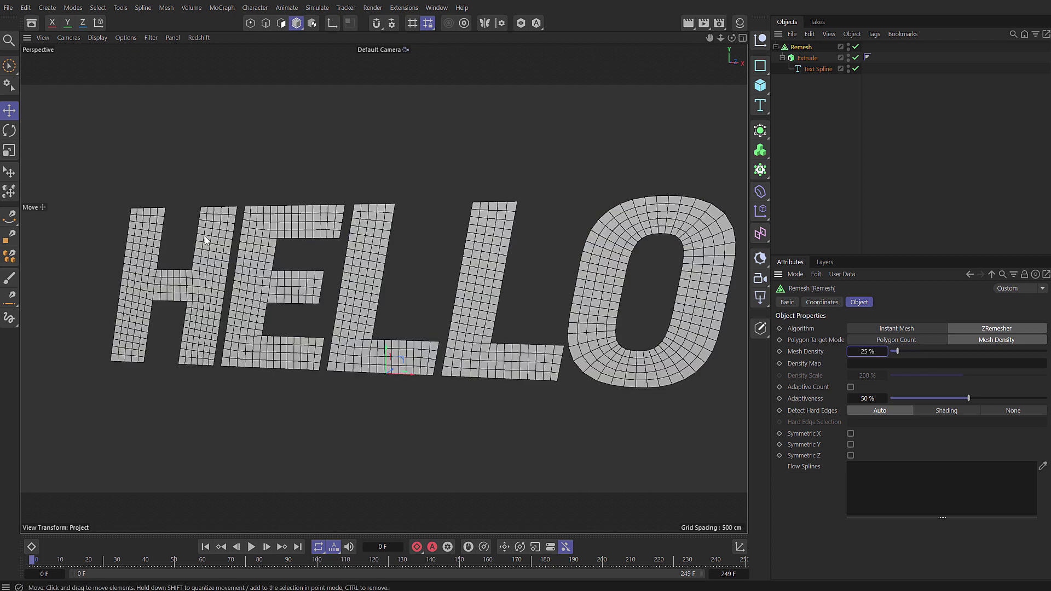
left_click(869, 351)
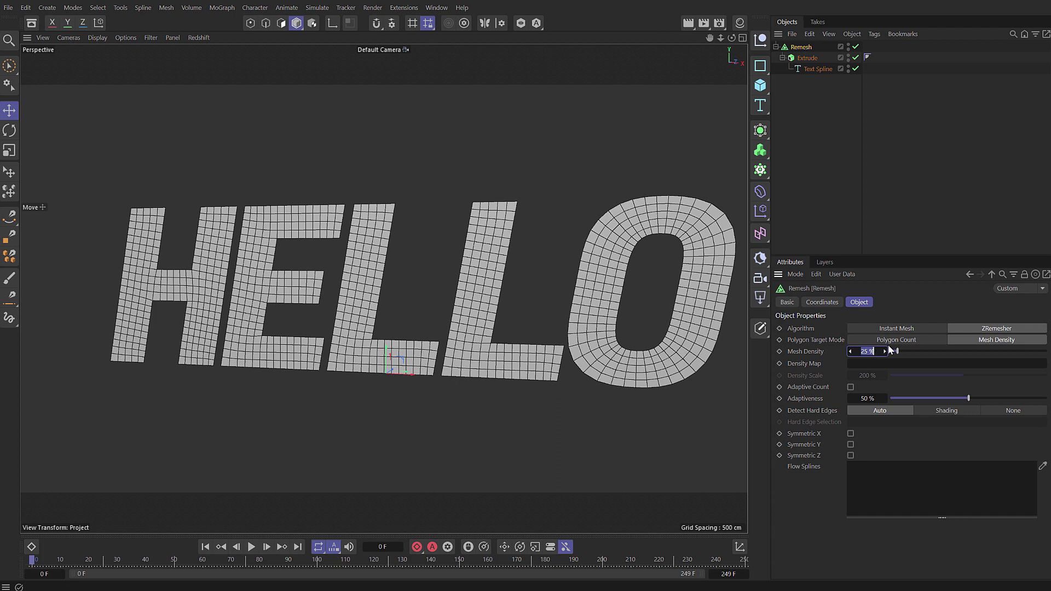
type("500")
key("Return")
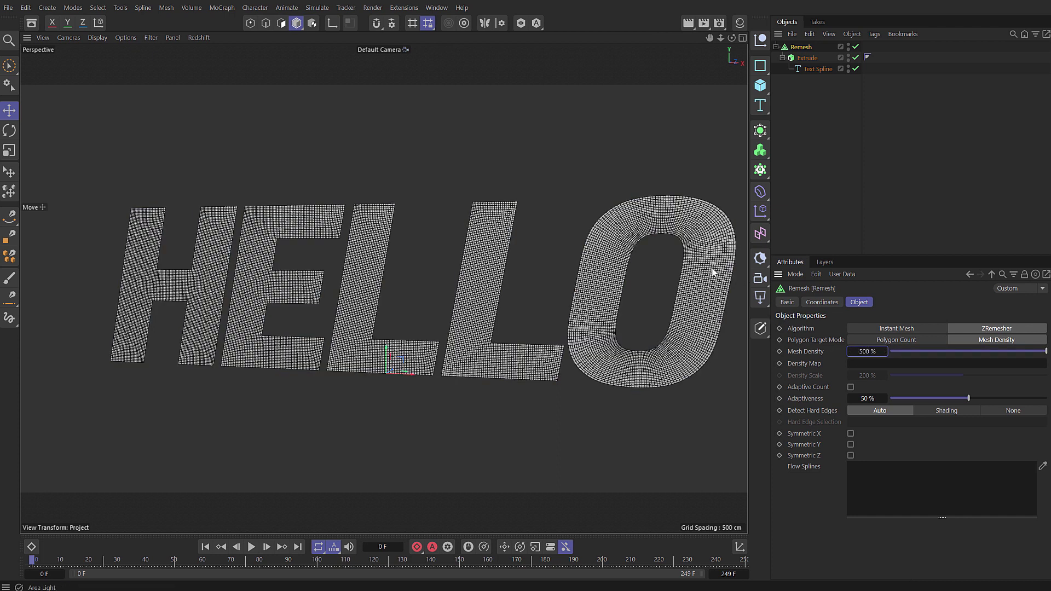
scroll(534, 263, "up", 5)
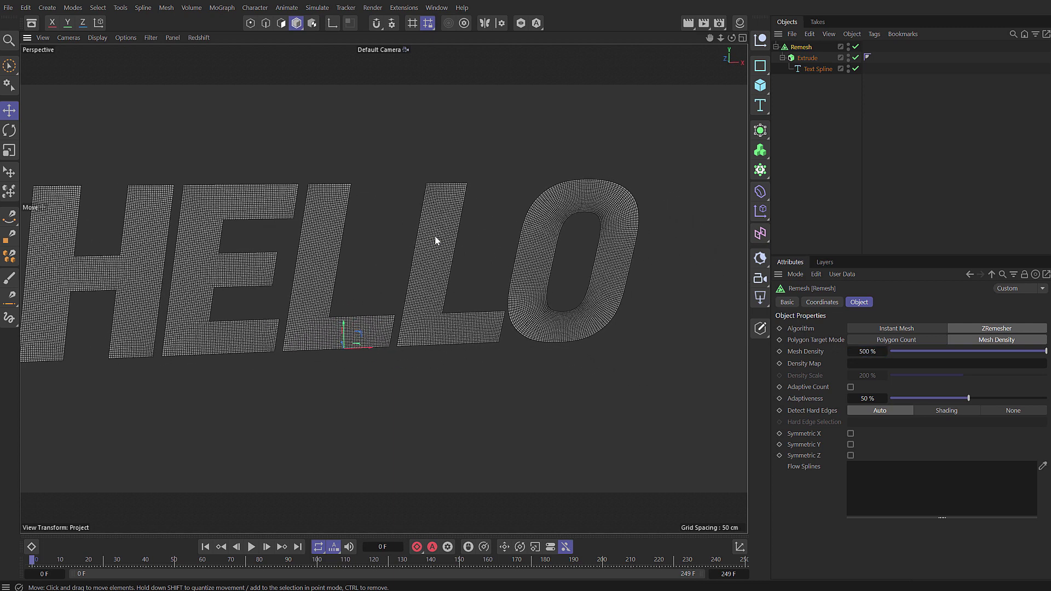
middle_click_drag(436, 237, 481, 242, "alt")
double_click(860, 350)
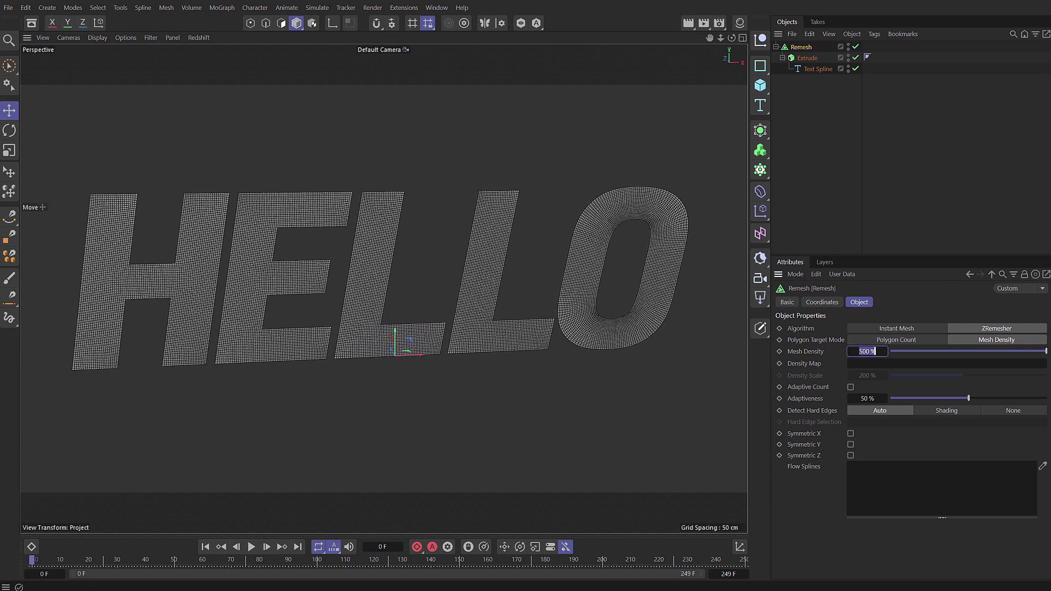
type("1000")
key("Return")
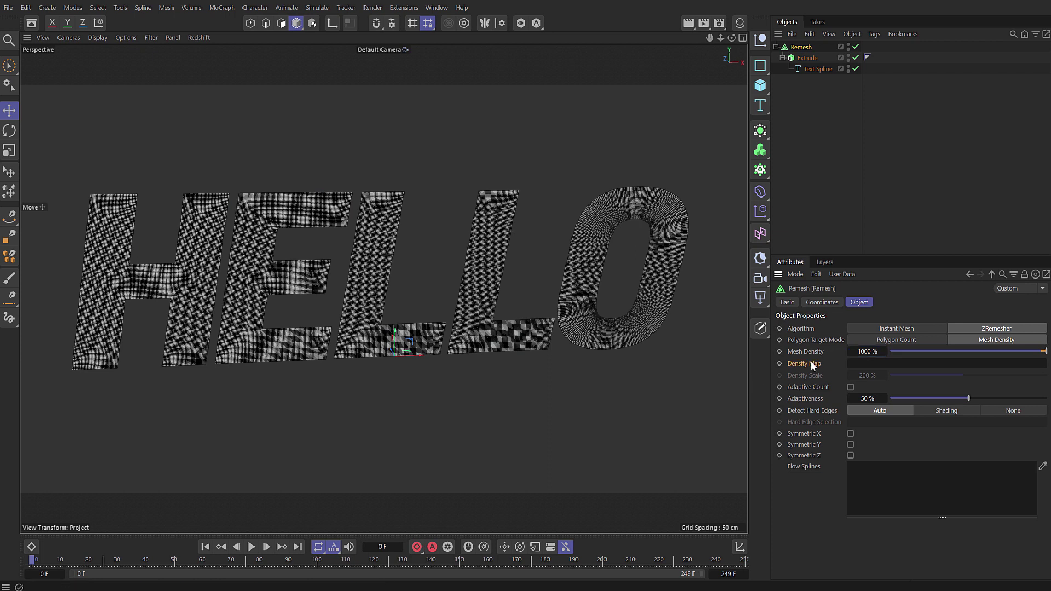
Disable the Remesh and add a Vertex Map tag to the Extrude.
left_click(856, 47)
left_click(807, 57)
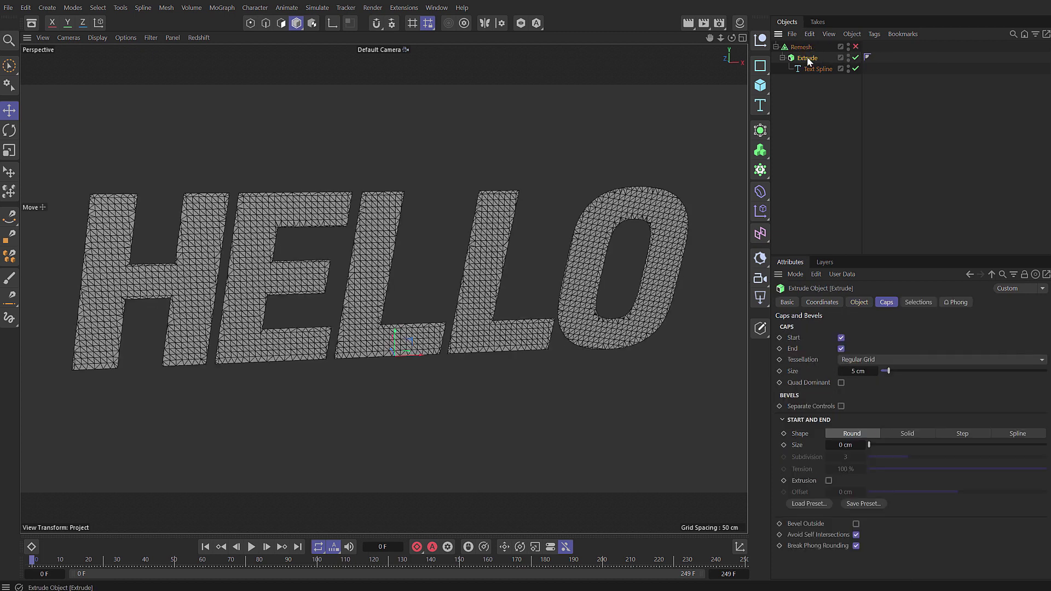
right_click(807, 57)
mouse_move(845, 167)
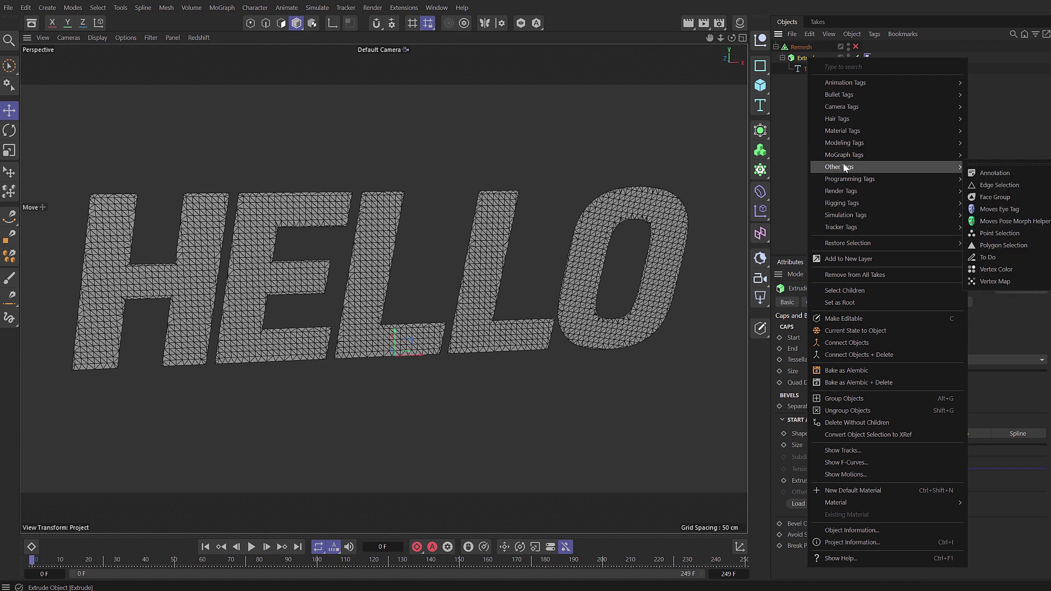
left_click(987, 281)
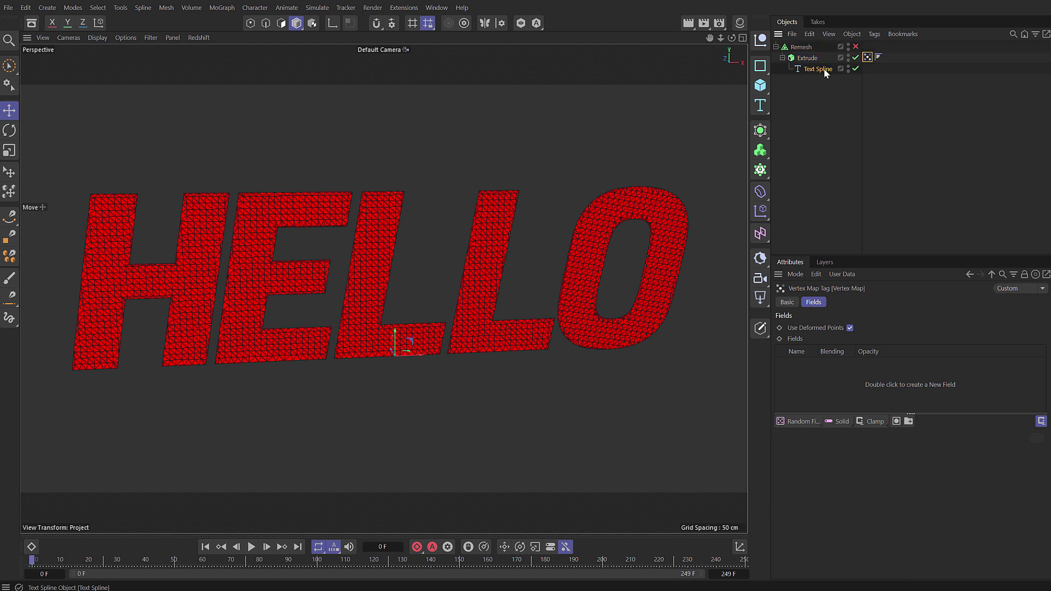
Add the Text Spline as a field layer measuring distance by Radius.
left_click_drag(825, 72, 832, 331)
left_click_drag(830, 383, 832, 366)
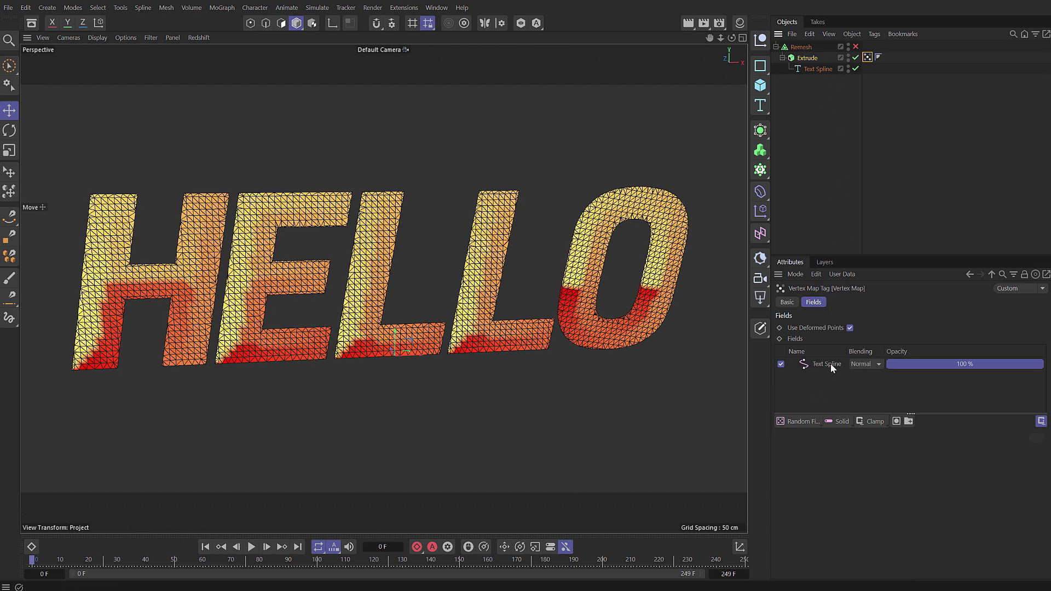
left_click(829, 363)
left_click(849, 477)
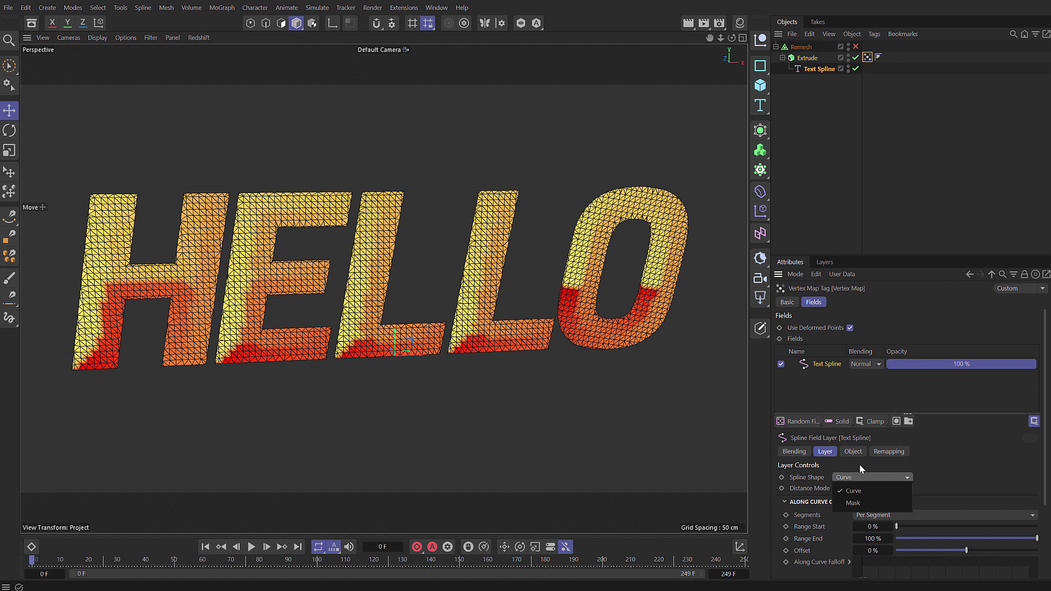
left_click(861, 486)
left_click(864, 515)
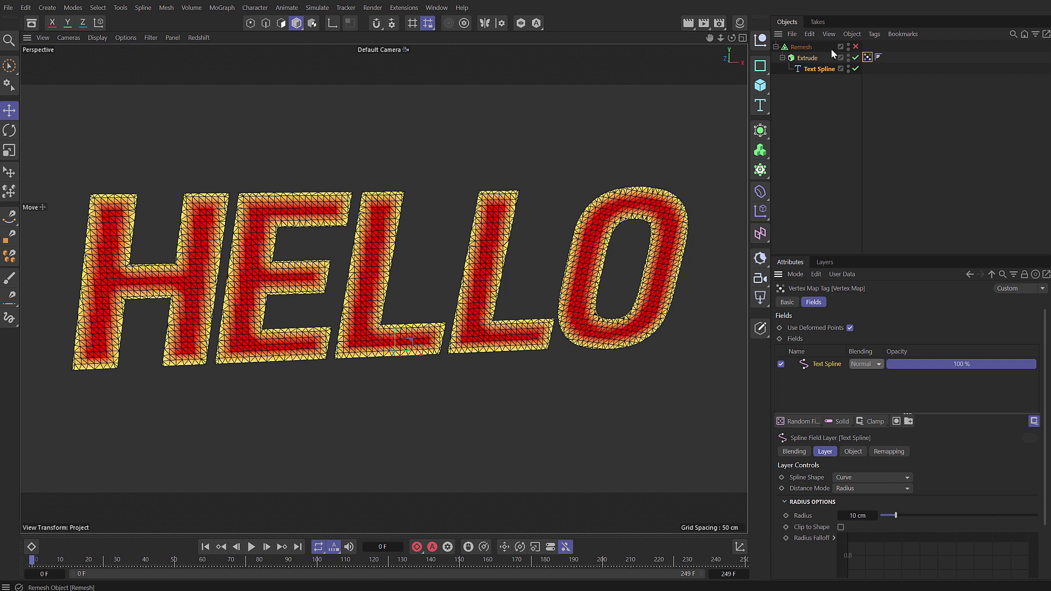
Use the Vertex Map as the Remesh density map and re-enable the Remesh.
left_click(815, 135)
left_click(800, 47)
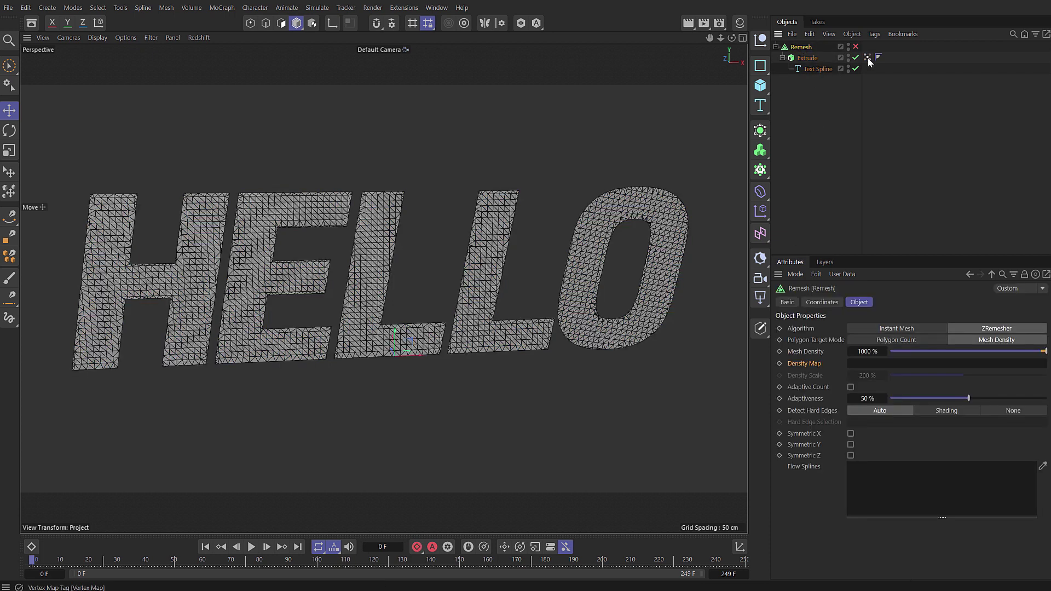
left_click_drag(863, 133, 865, 366)
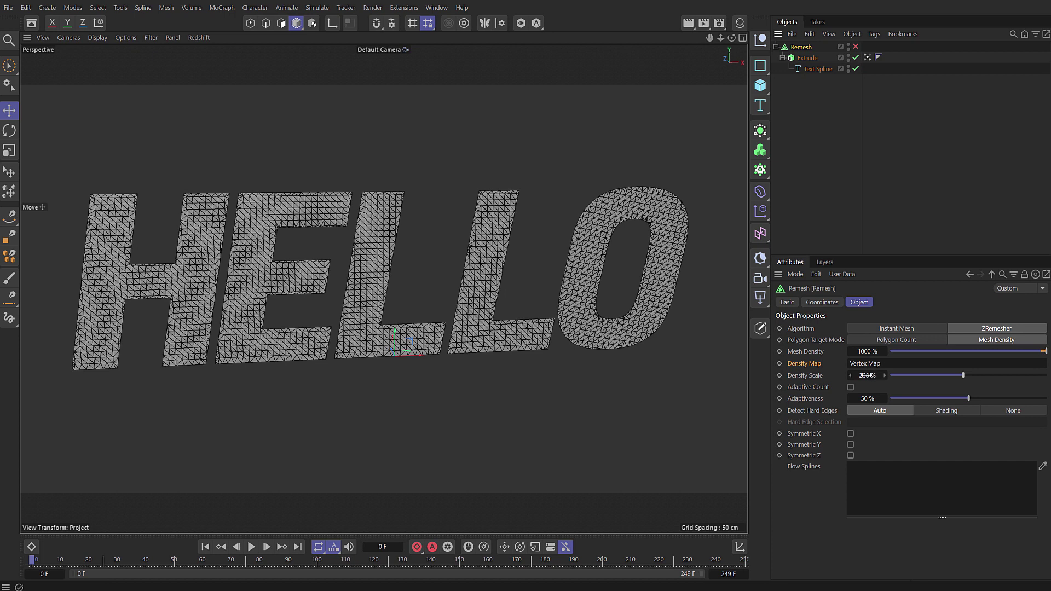
left_click(857, 47)
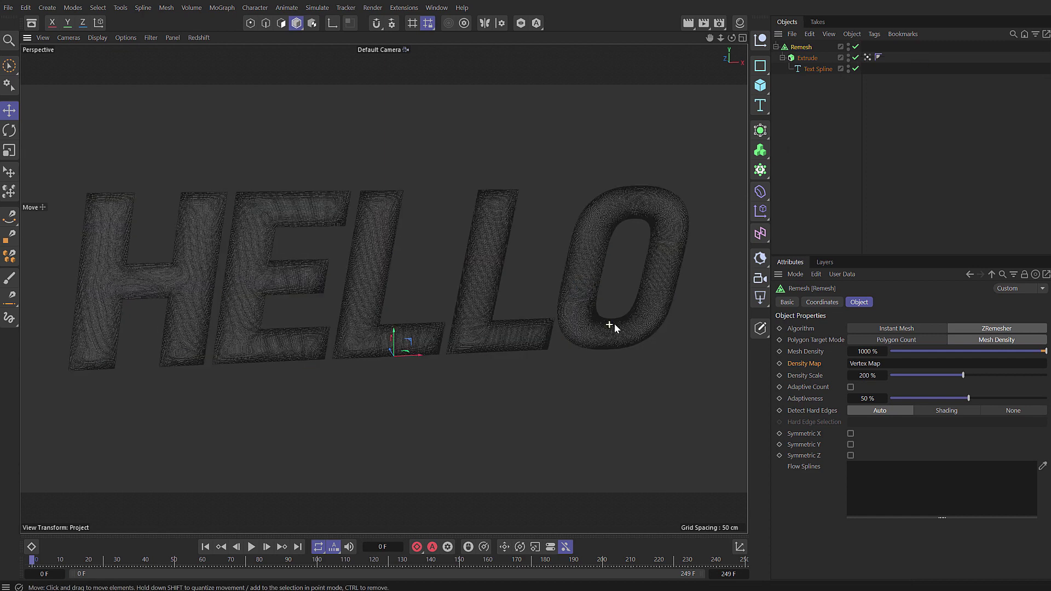
Set the Remesh Density Scale to 50 % and Mesh Density to 100 %.
scroll(614, 323, "up", 8)
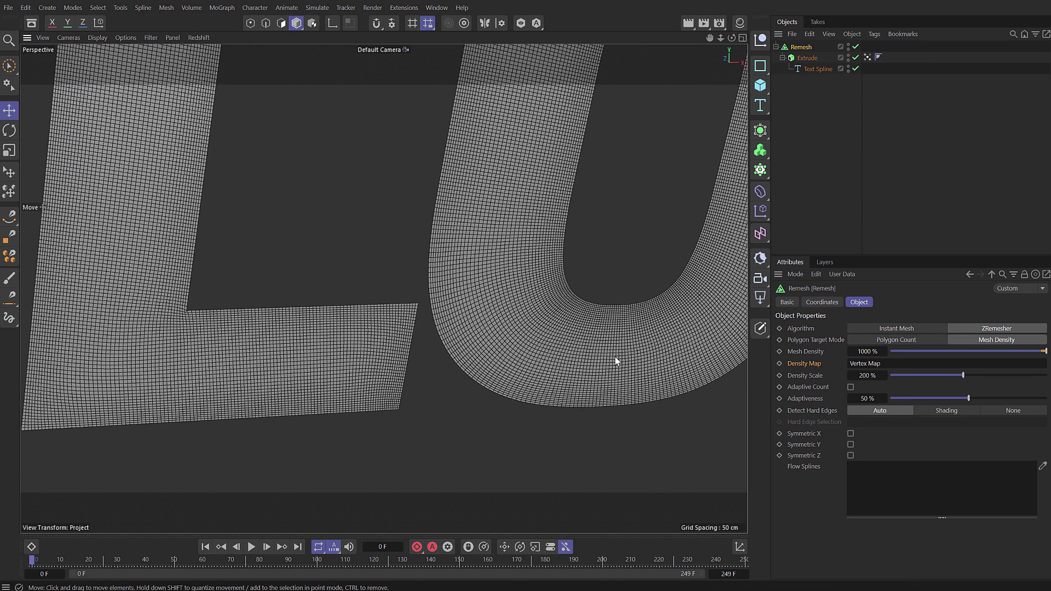
double_click(868, 376)
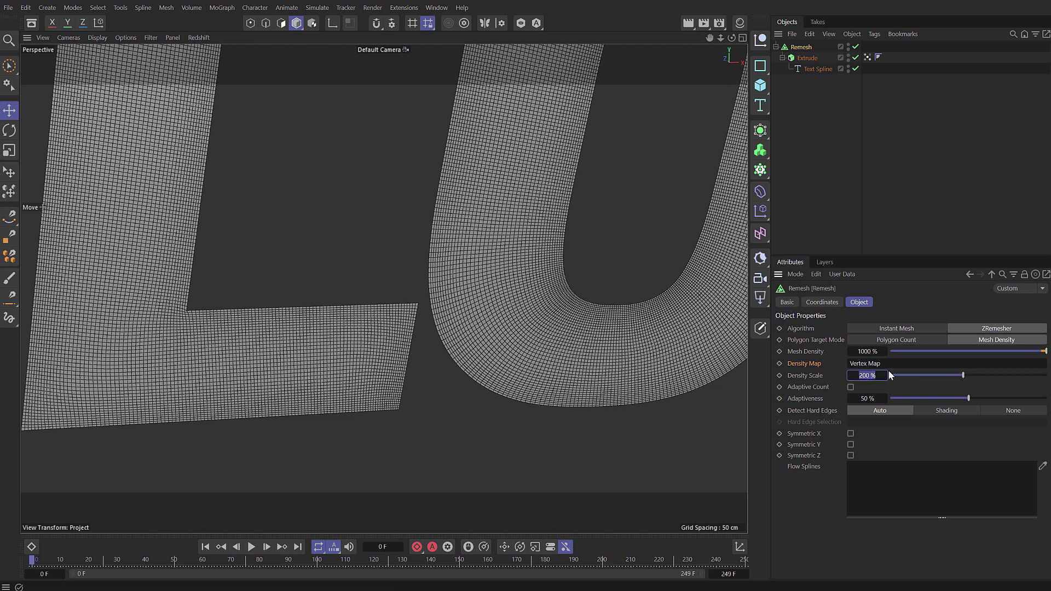
type("50")
key("Return")
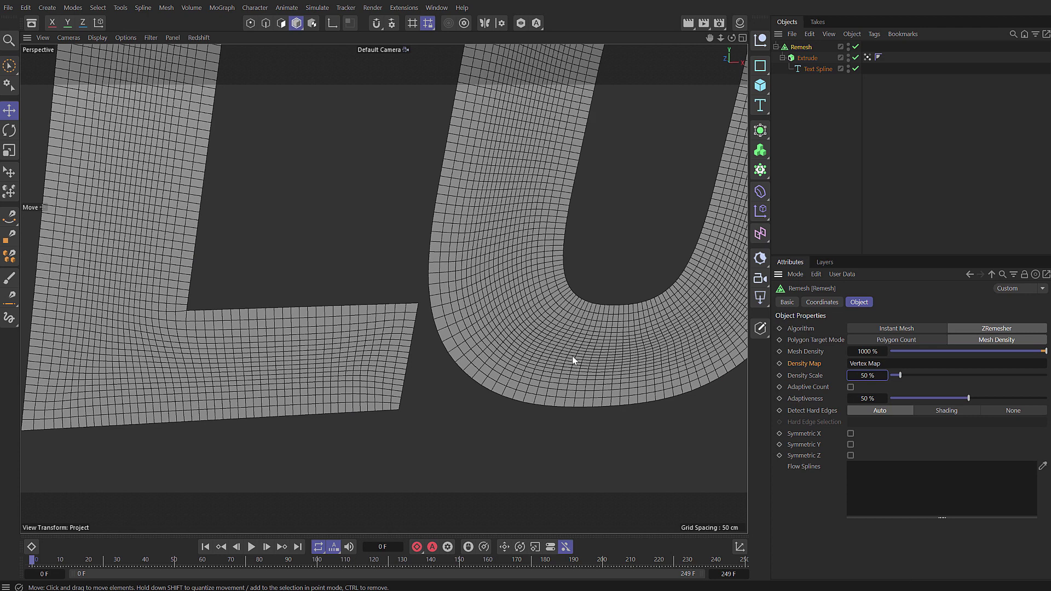
scroll(575, 333, "down", 5)
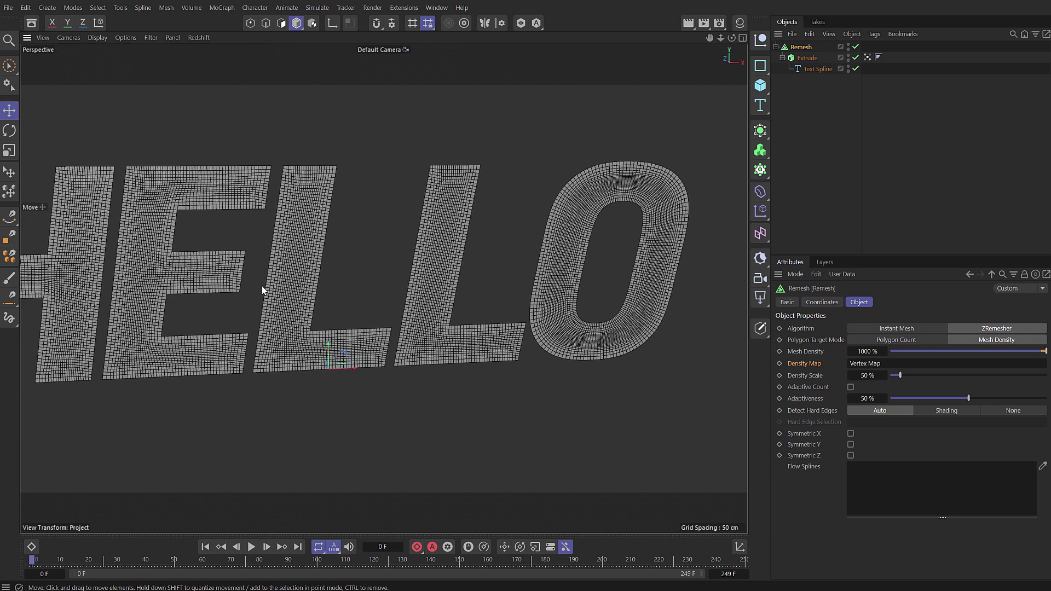
double_click(868, 351)
type("100")
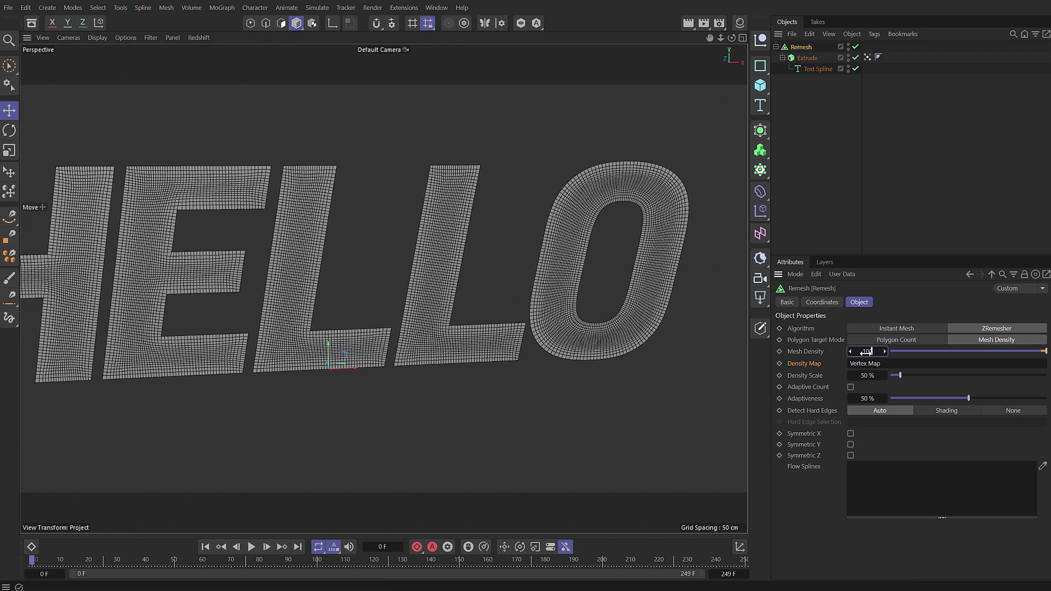
key("Tab")
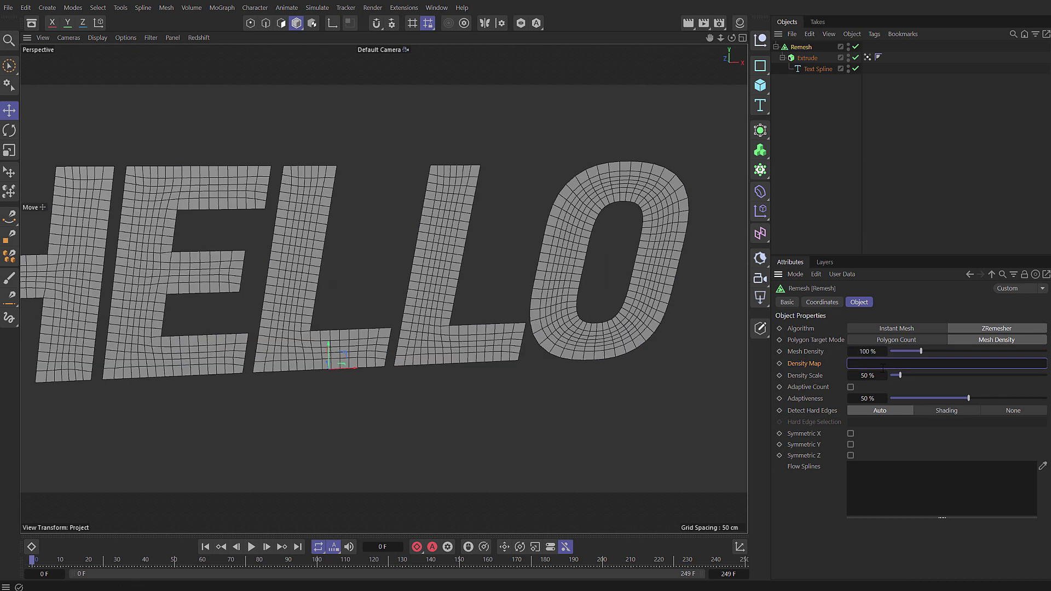
Switch the Remesh algorithm to Instant Mesh, toggling Keep Outline on and back off.
left_click(886, 91)
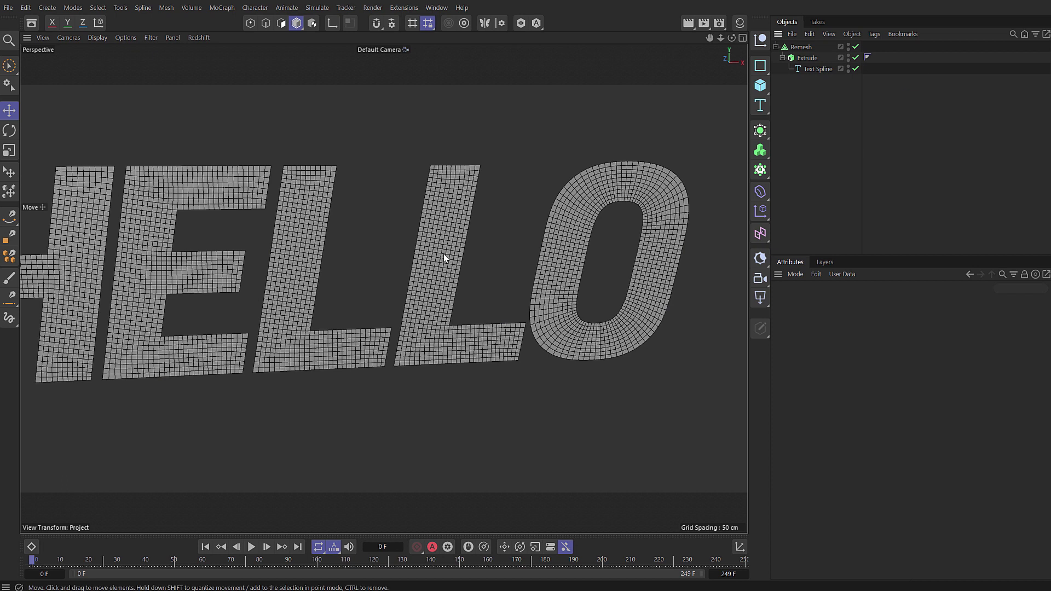
left_click(801, 47)
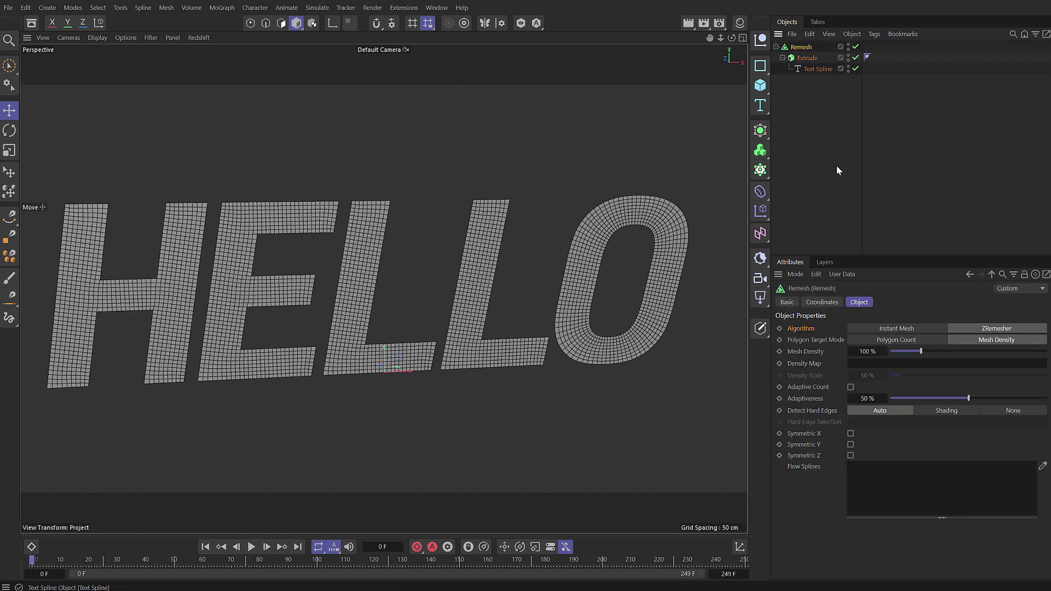
left_click(915, 327)
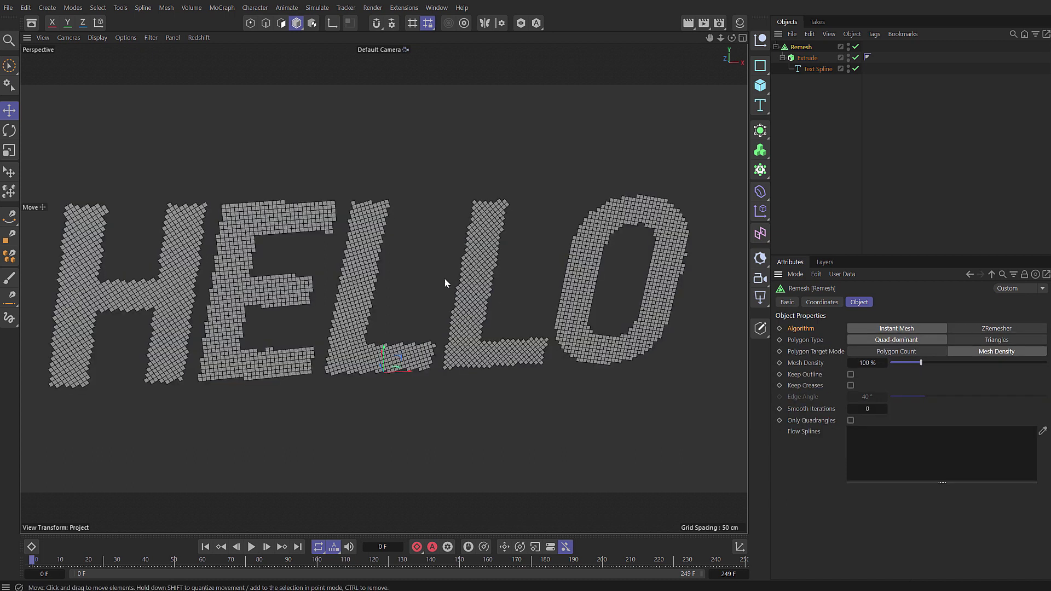
left_click(851, 376)
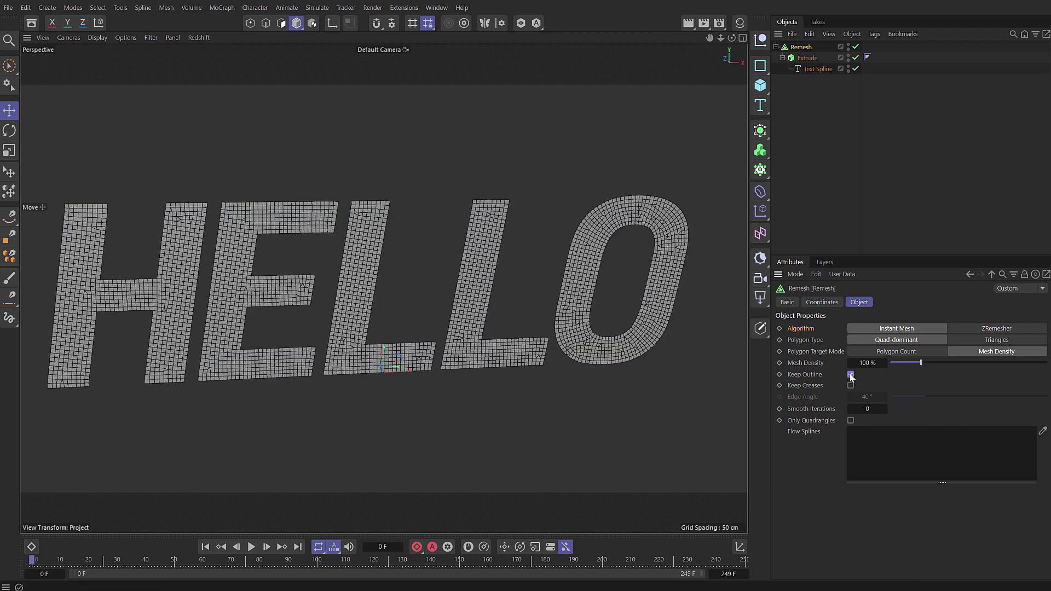
left_click(850, 375)
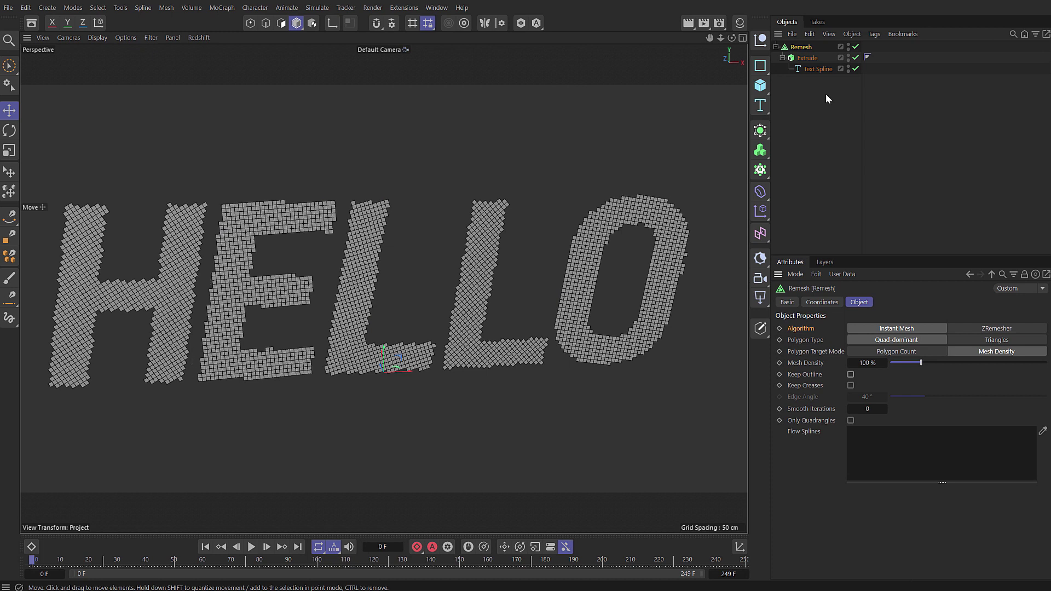
Set the Text Spline font to Wingdings and replace HELLO with the '[' character.
left_click(828, 69)
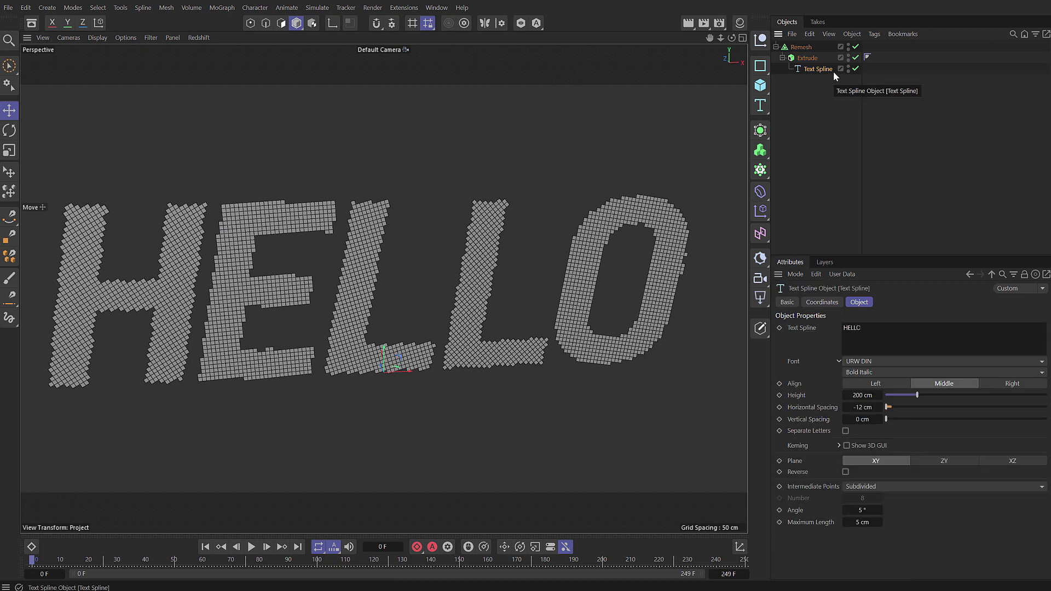
left_click(894, 361)
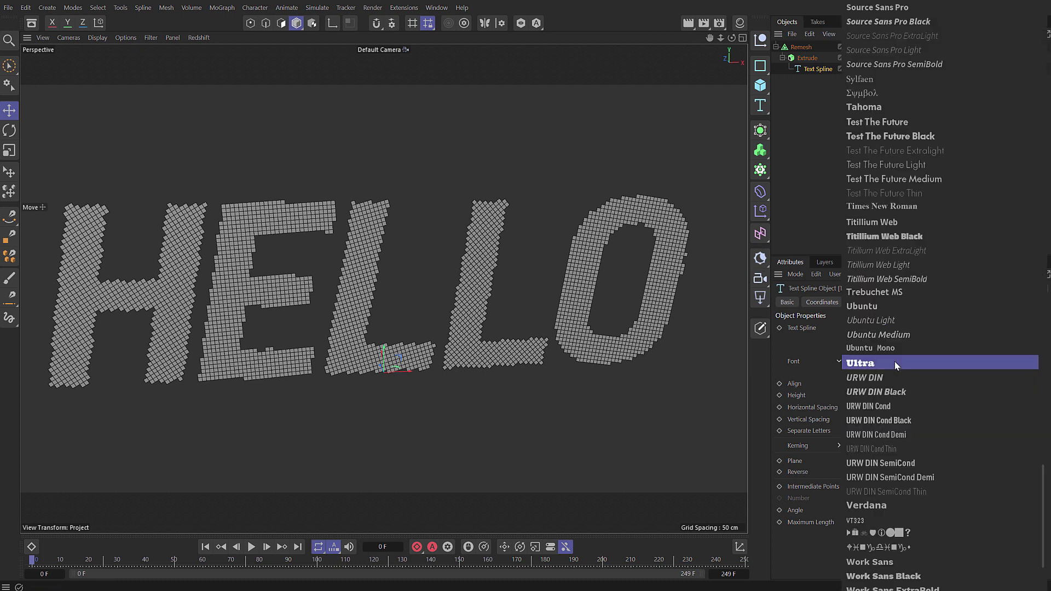
left_click(898, 547)
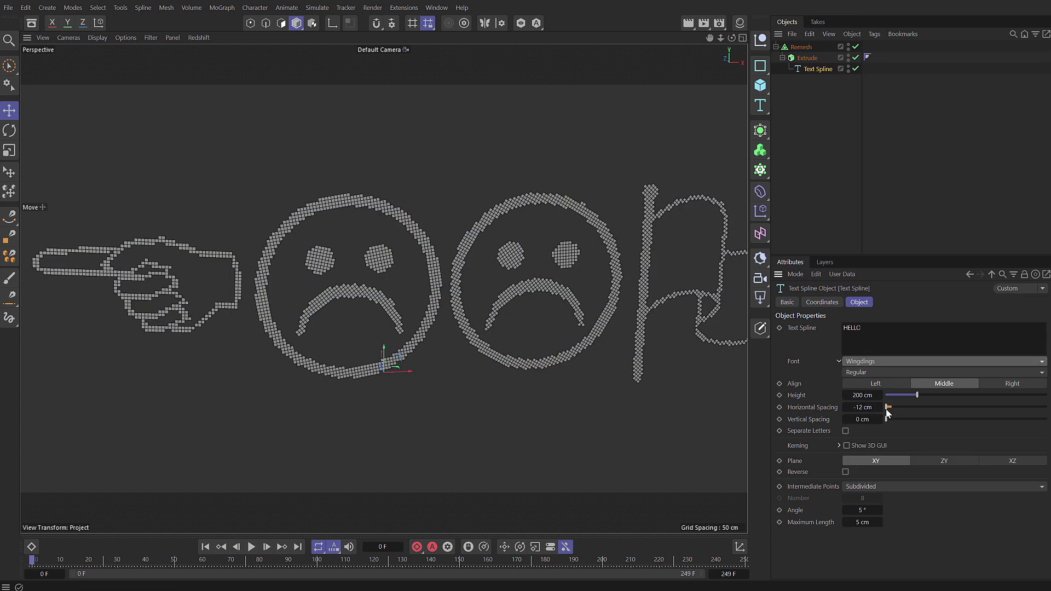
left_click_drag(877, 328, 784, 327)
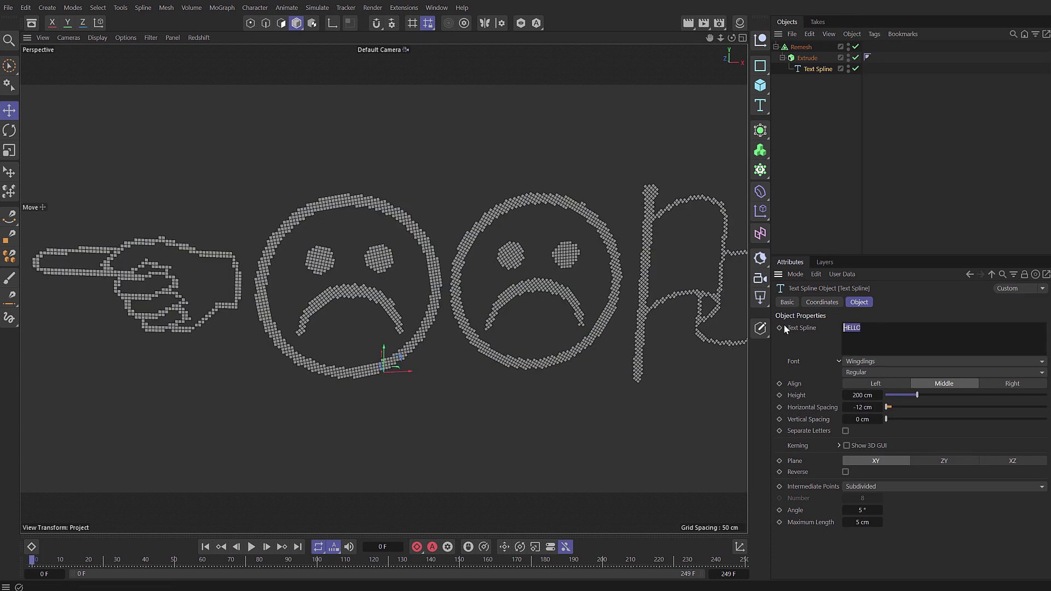
key("BackSpace")
type("[")
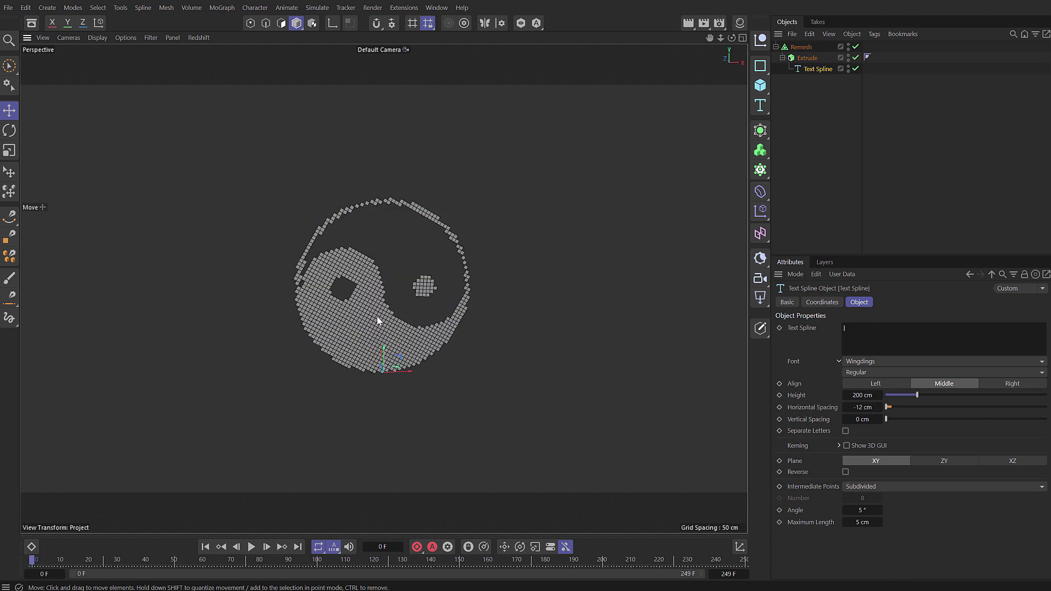
scroll(428, 224, "up", 5)
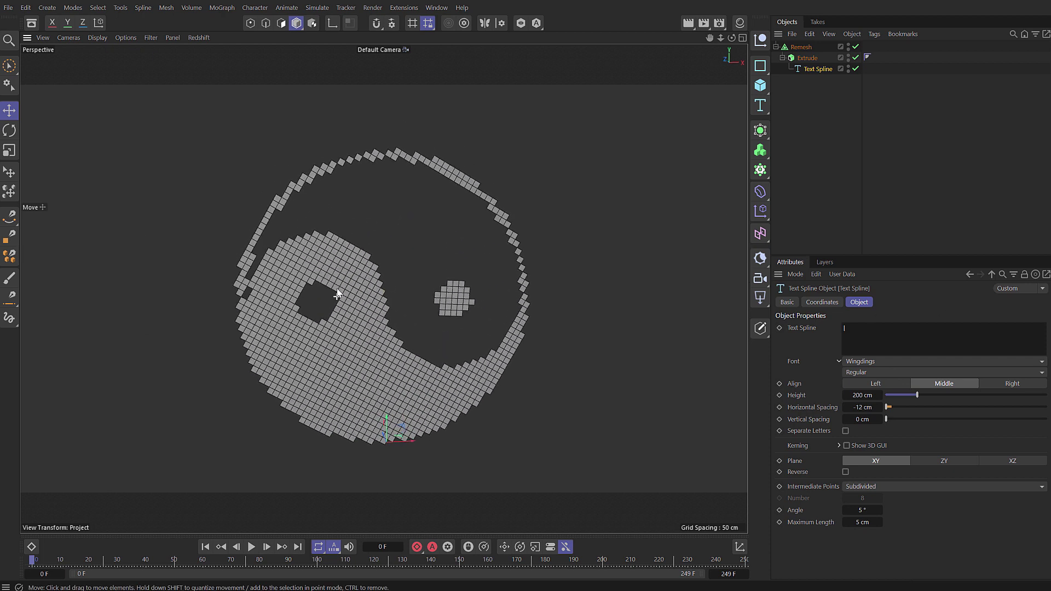
Set the Remesh mesh density to 250 % and group it under a new Null.
left_click(800, 48)
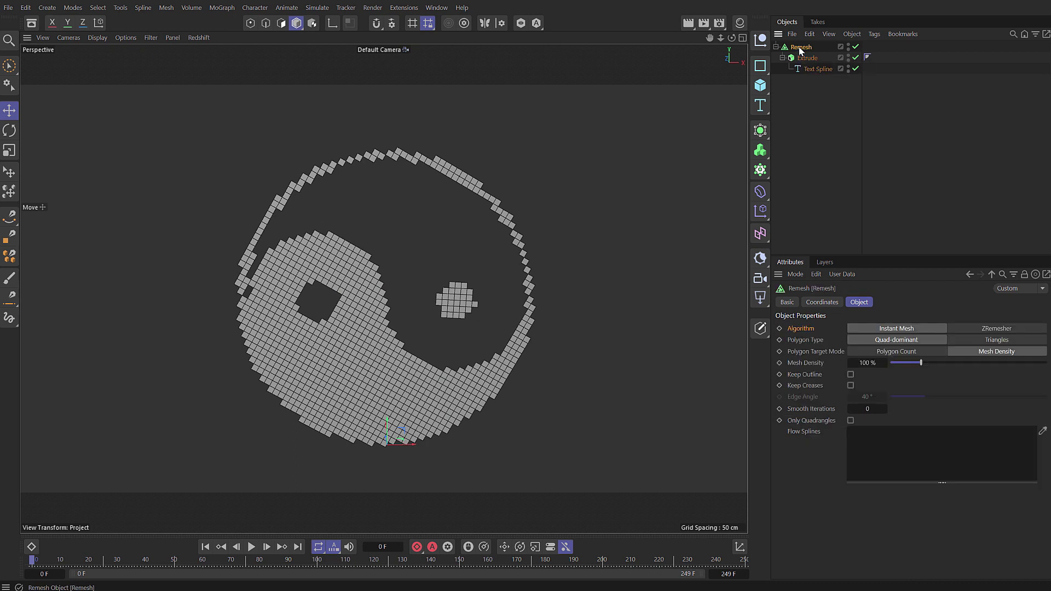
double_click(860, 363)
type("250")
key("Return")
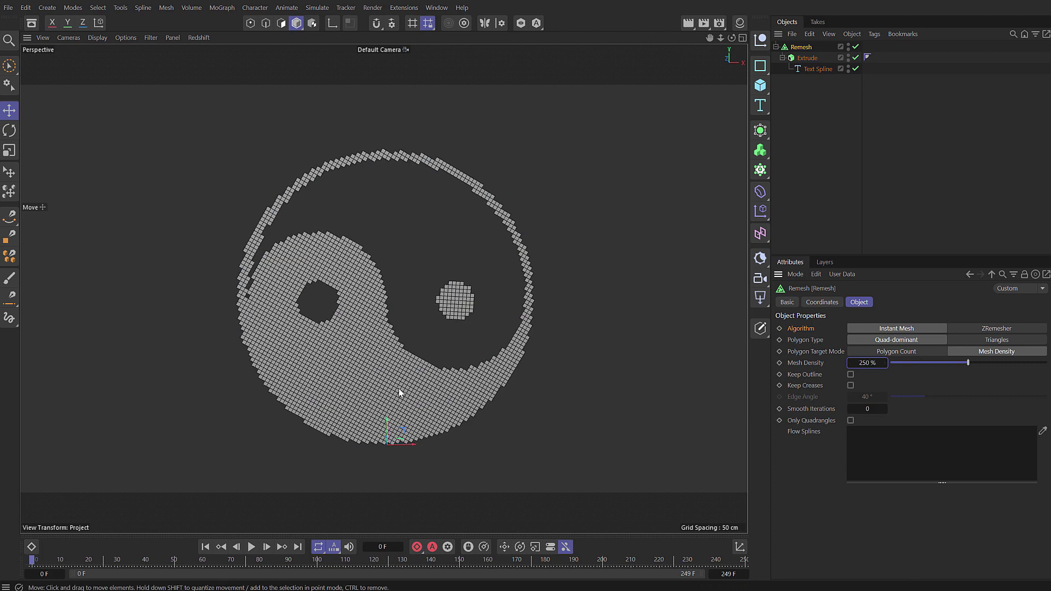
left_click_drag(429, 373, 483, 261, "alt")
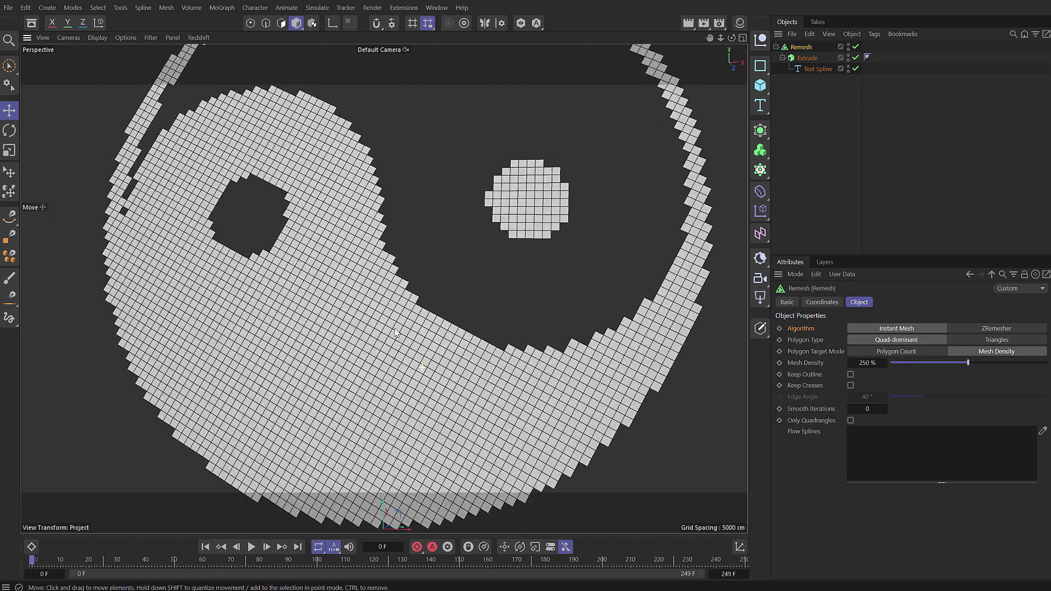
scroll(483, 262, "down", 2)
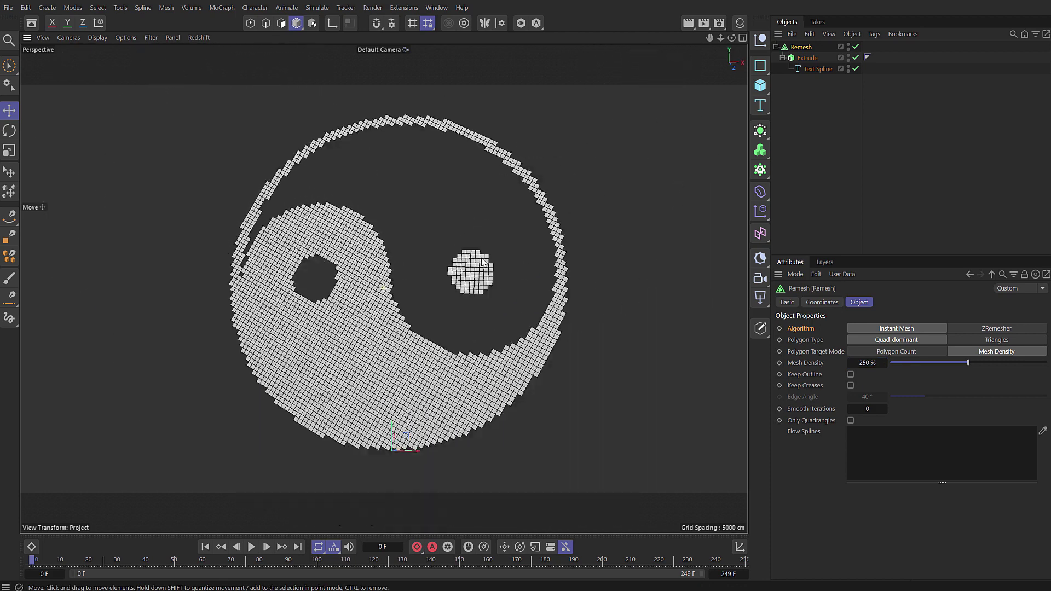
left_click(766, 39, "alt")
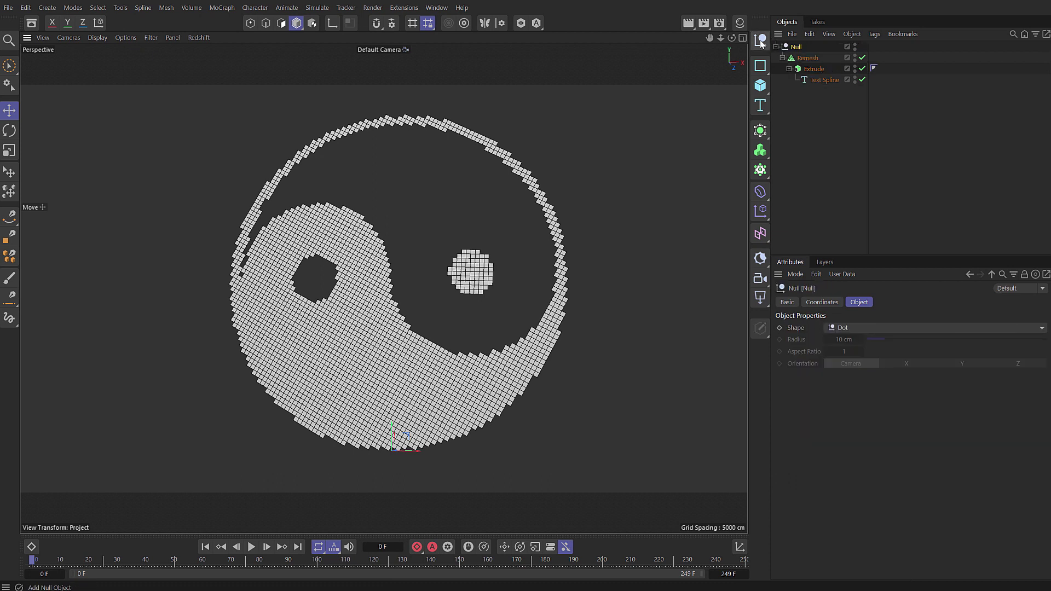
Add a MoExtrude deformer to the yin-yang tiles.
left_click(223, 8)
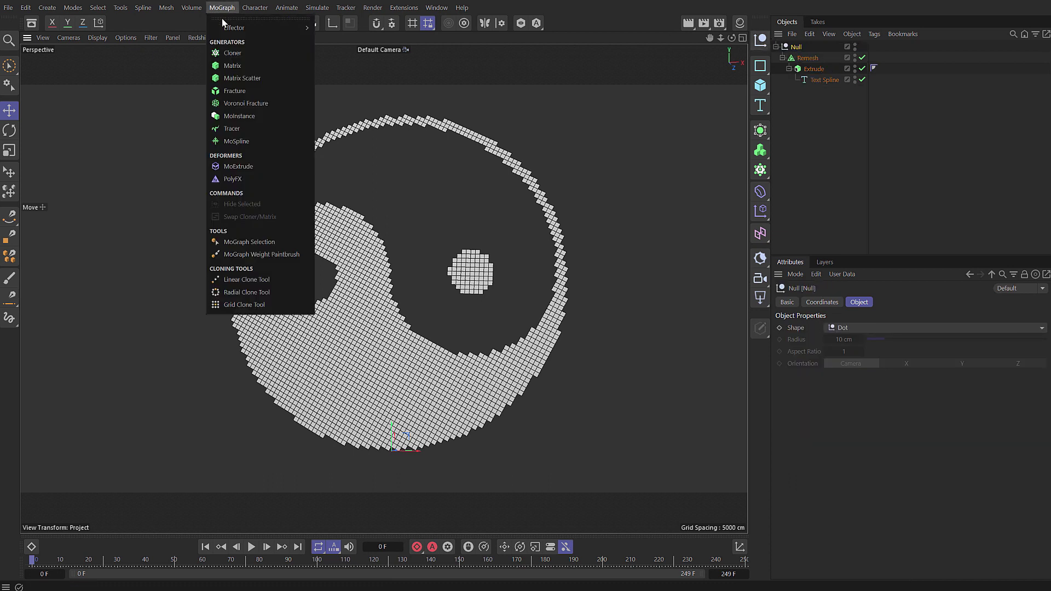
left_click(231, 167)
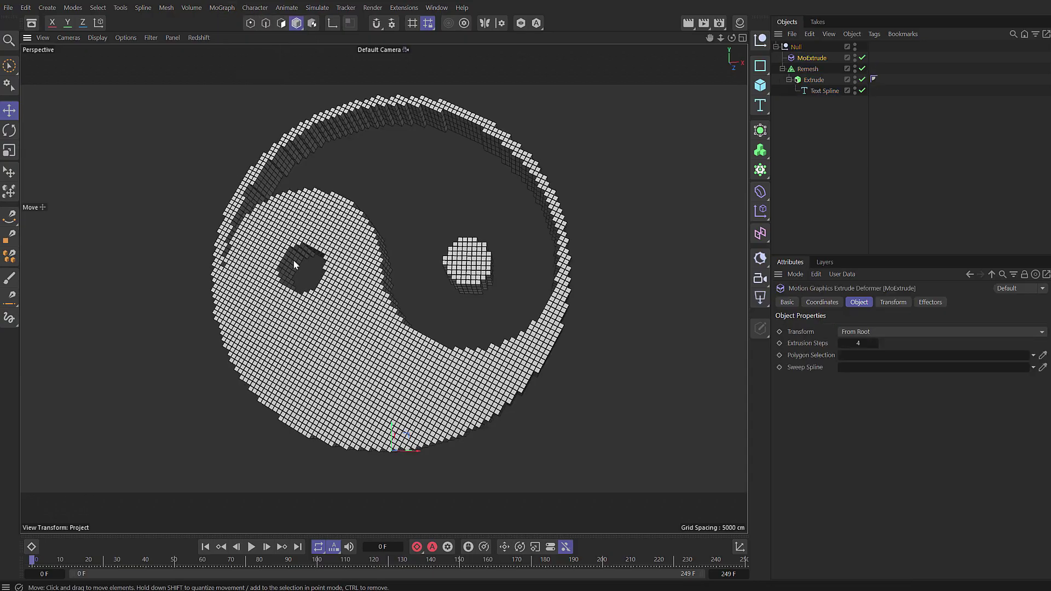
left_click_drag(316, 291, 353, 246, "alt")
scroll(379, 257, "up", 10)
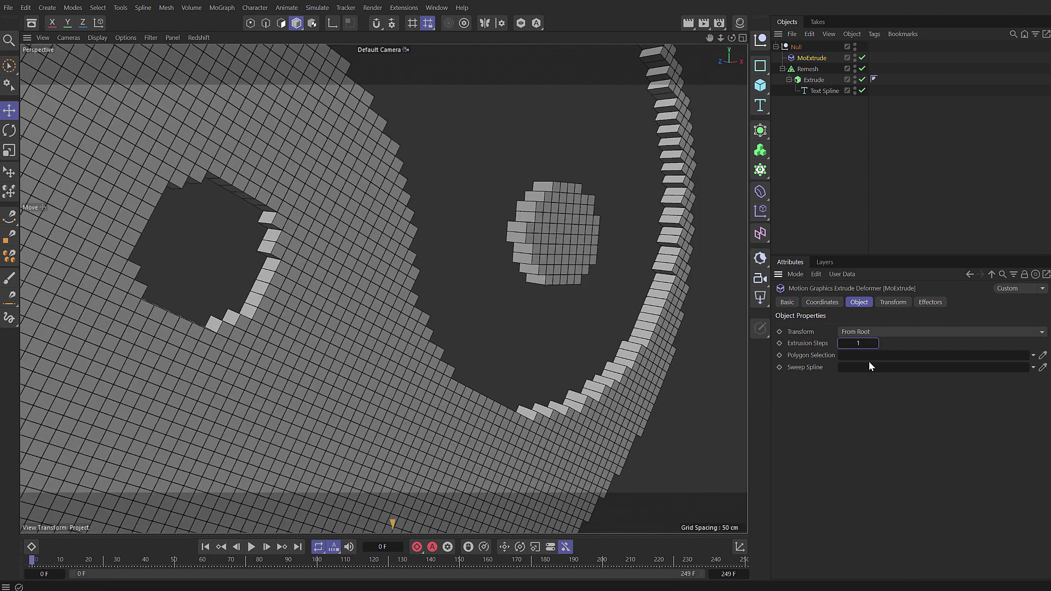
Set the MoExtrude transform scale to 0.6 on all three axes.
left_click(898, 302)
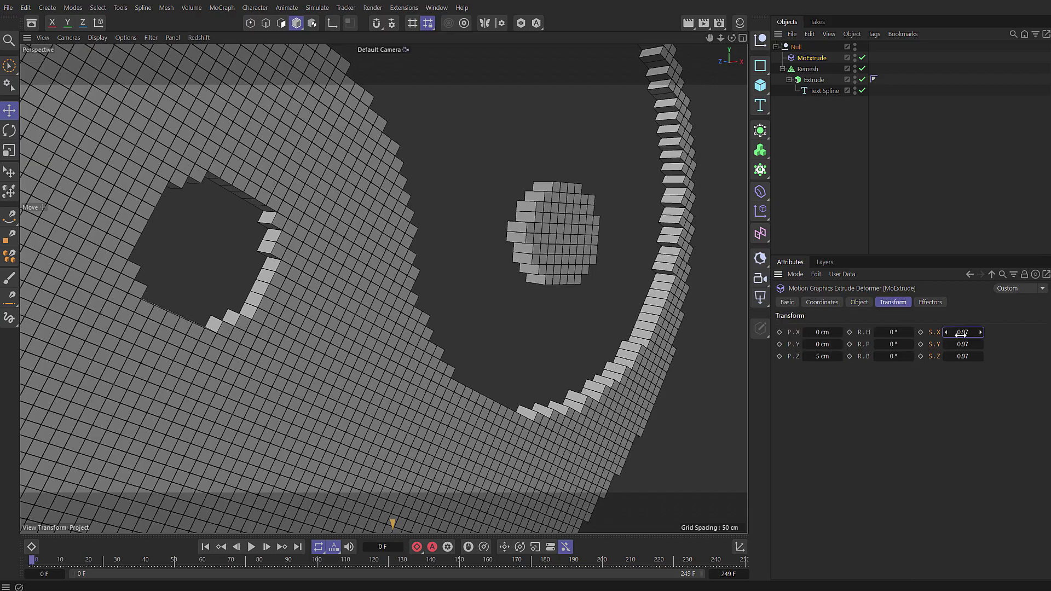
left_click_drag(963, 332, 939, 345)
scroll(311, 217, "down", 10)
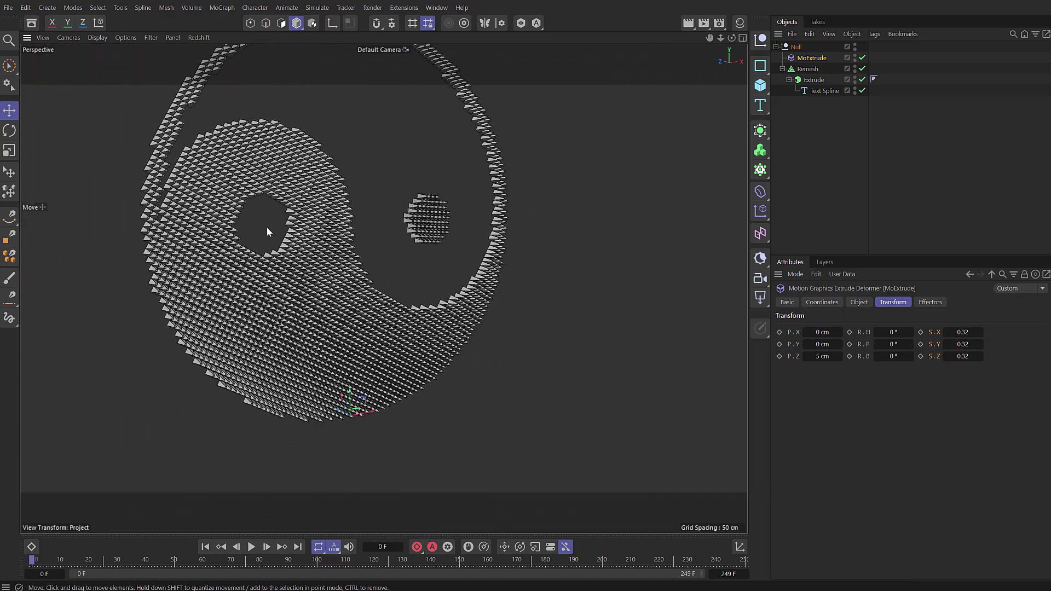
scroll(403, 333, "up", 10)
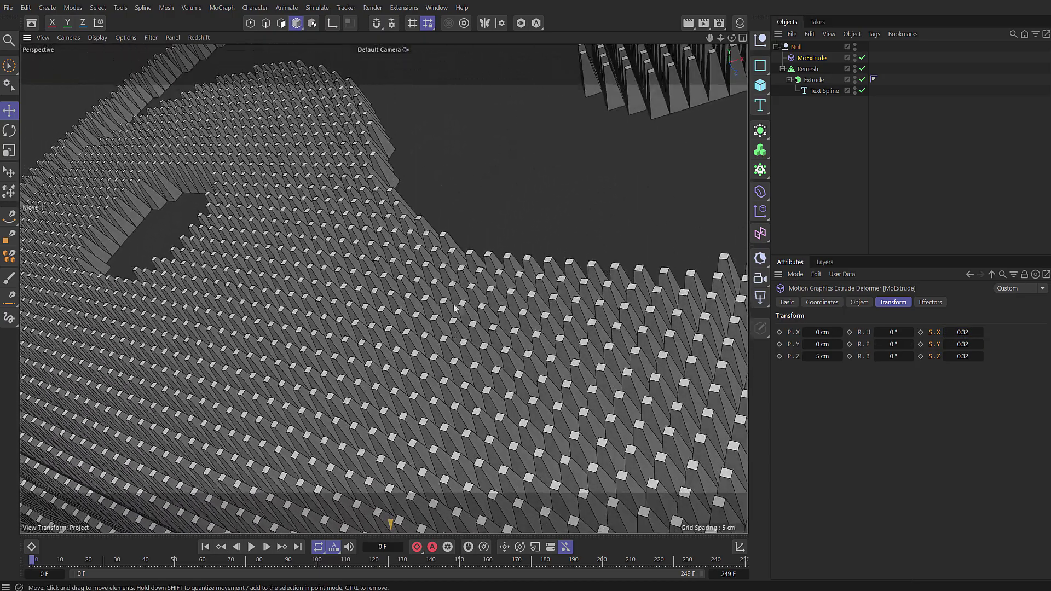
key("h")
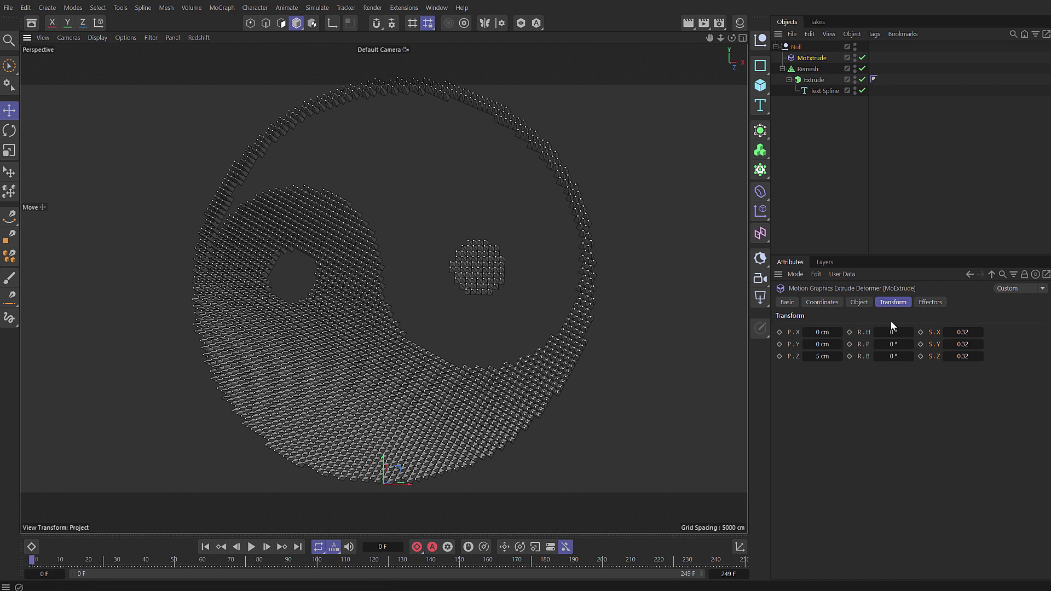
double_click(961, 332)
type("5")
key("Return")
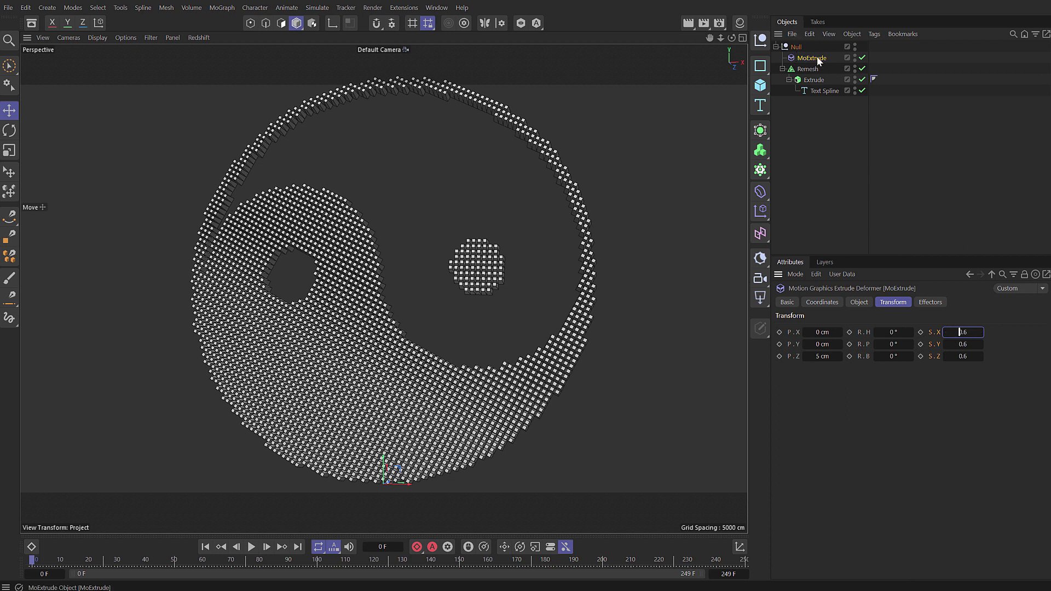
Add a Plain effector offsetting clones 5 cm in Z with uniform Scale enabled.
left_click(221, 8)
mouse_move(262, 27)
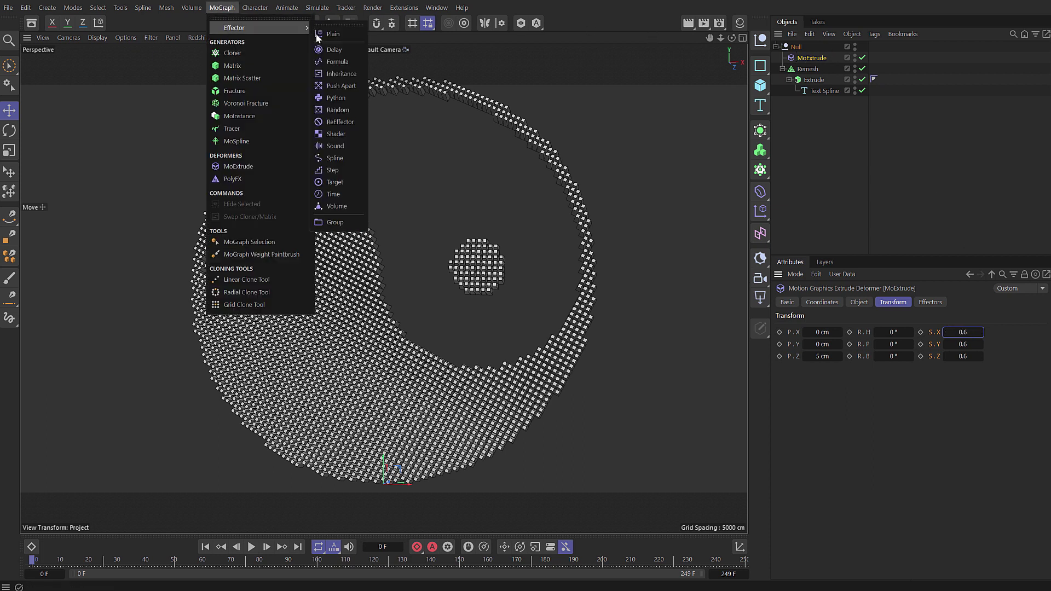
left_click(324, 33)
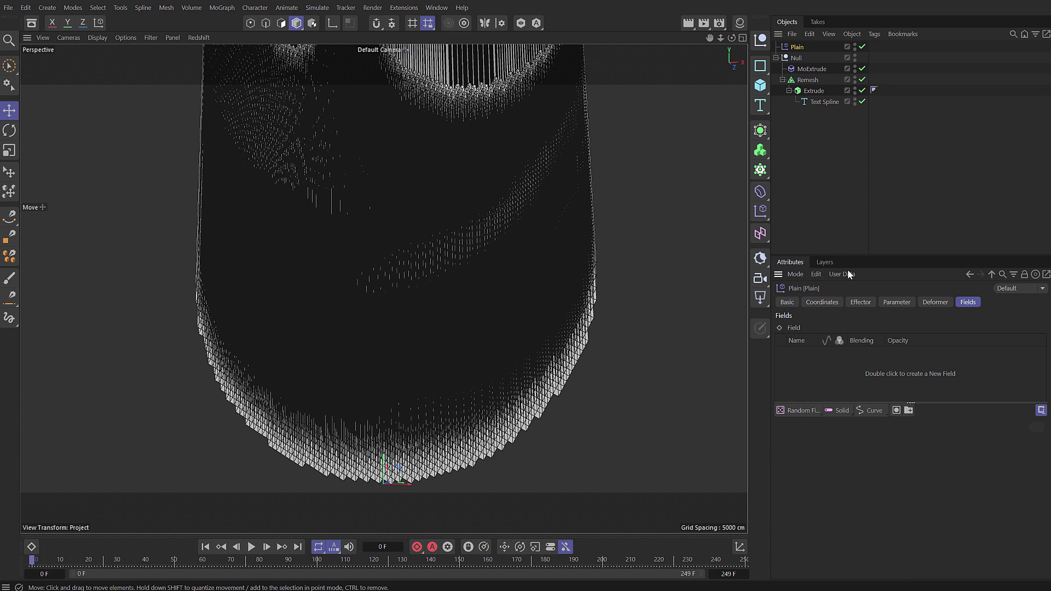
left_click(898, 302)
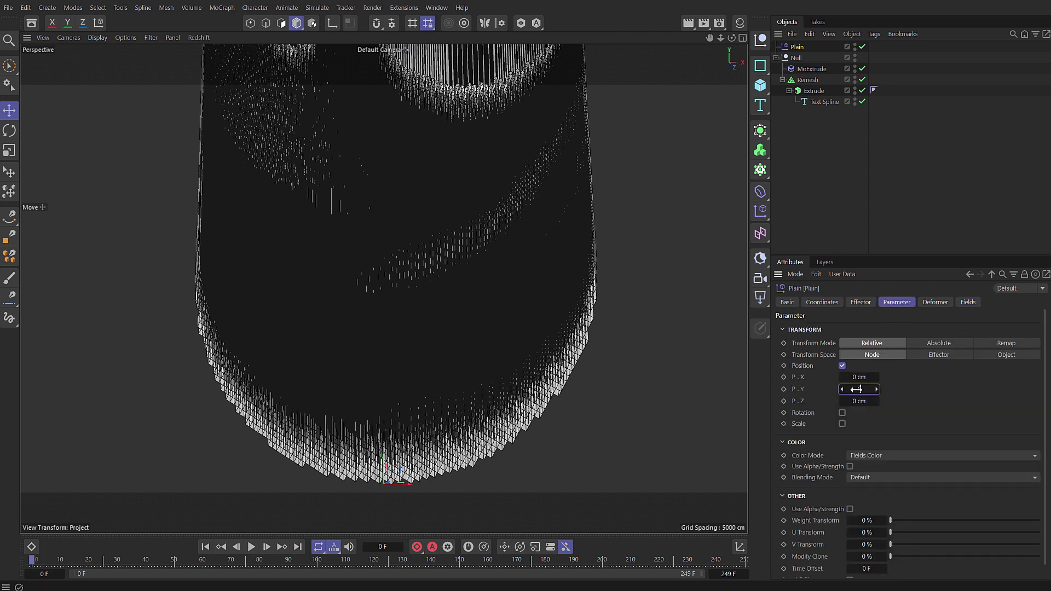
key("Return")
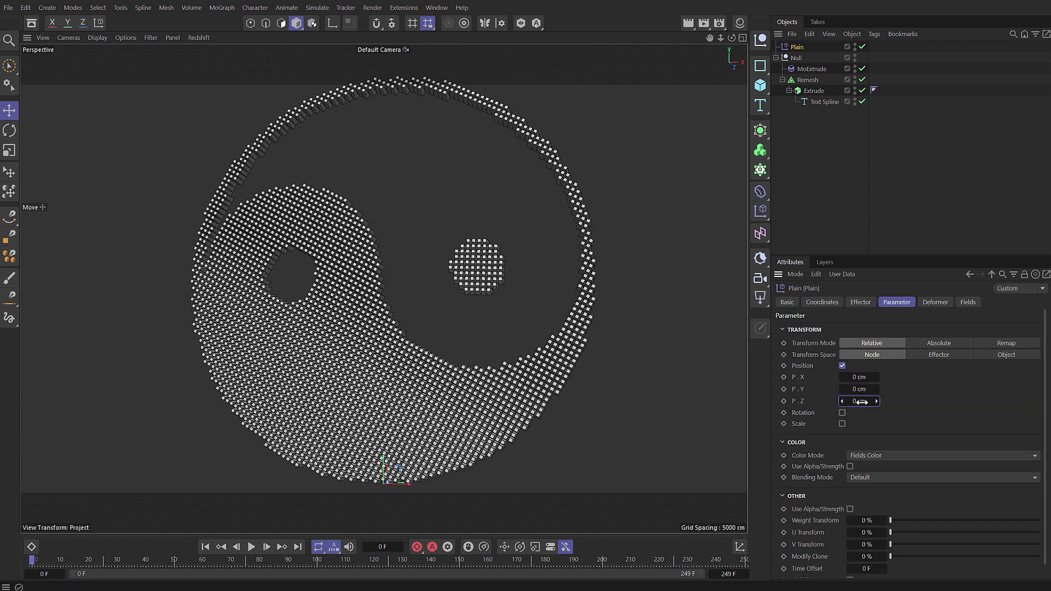
mouse_move(861, 401)
left_mouse_down()
mouse_move(898, 401)
mouse_move(858, 402)
left_mouse_up()
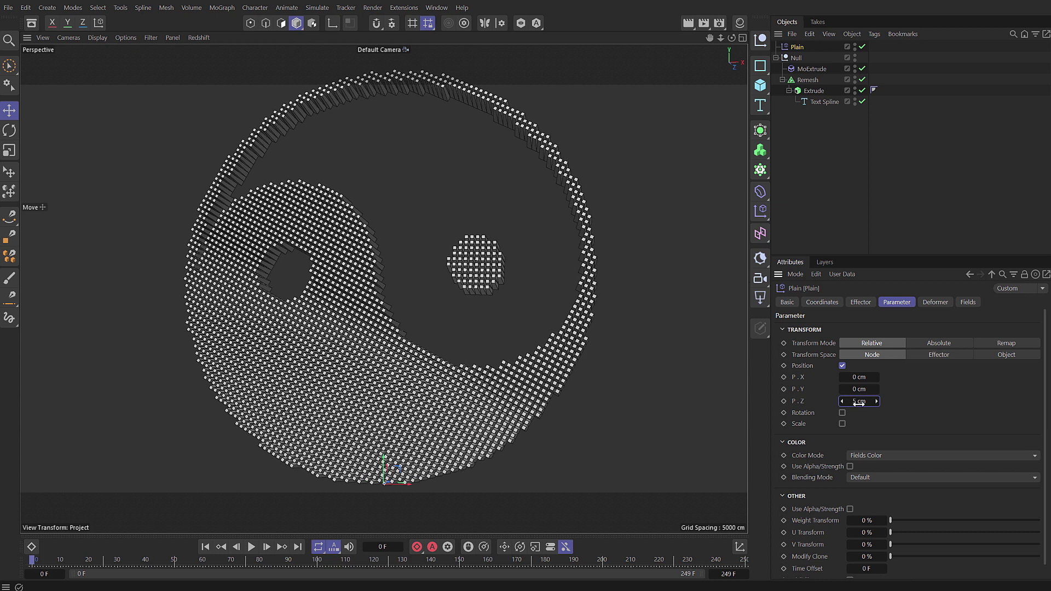
left_click(841, 423)
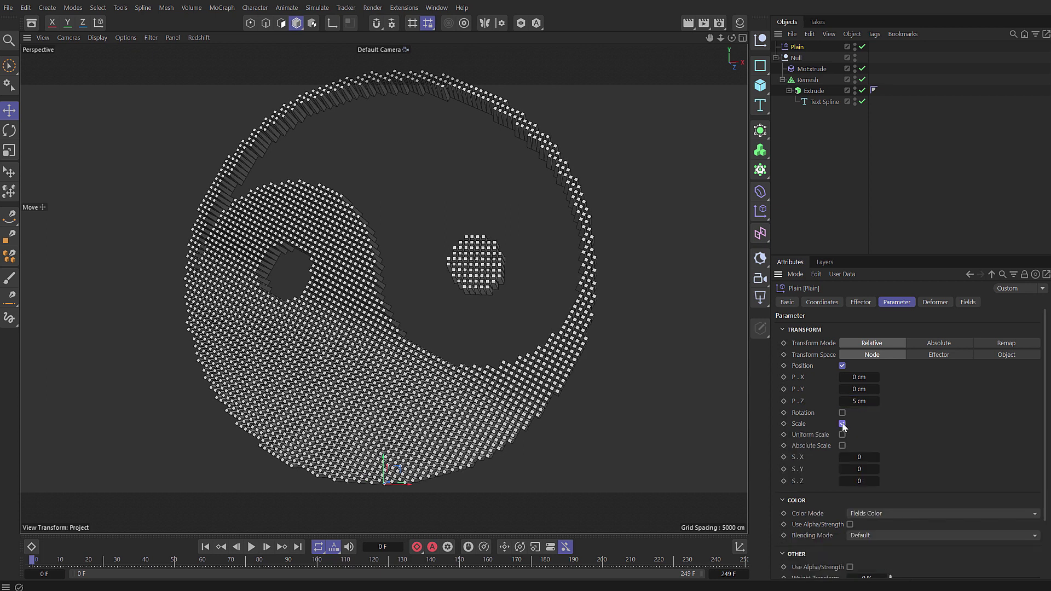
left_click(842, 435)
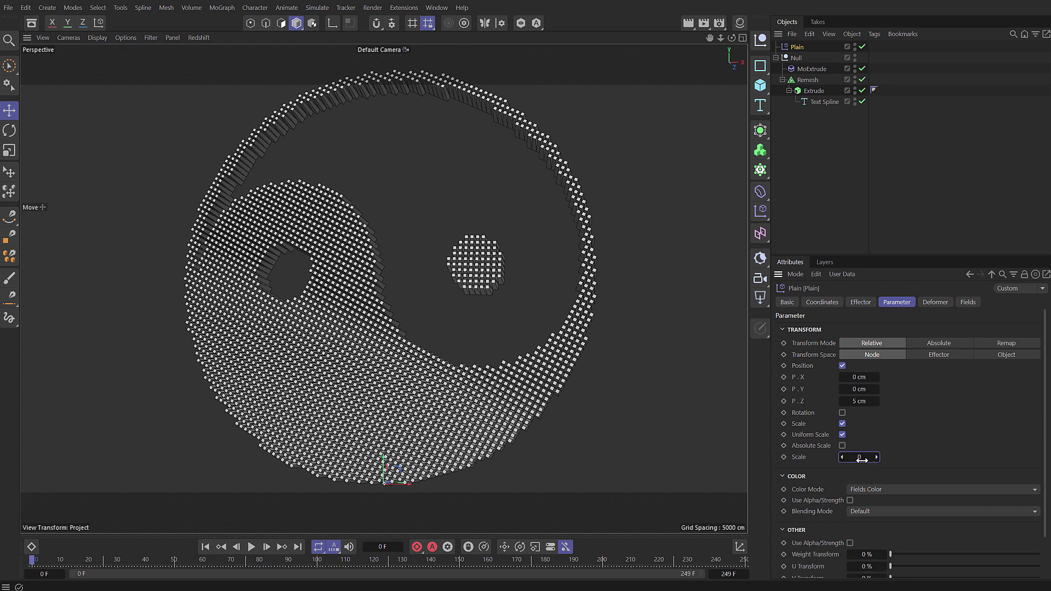
Add a Random Field with its gizmo hidden and rename the Plain effector MoExtrude_P.S.
left_click(973, 303)
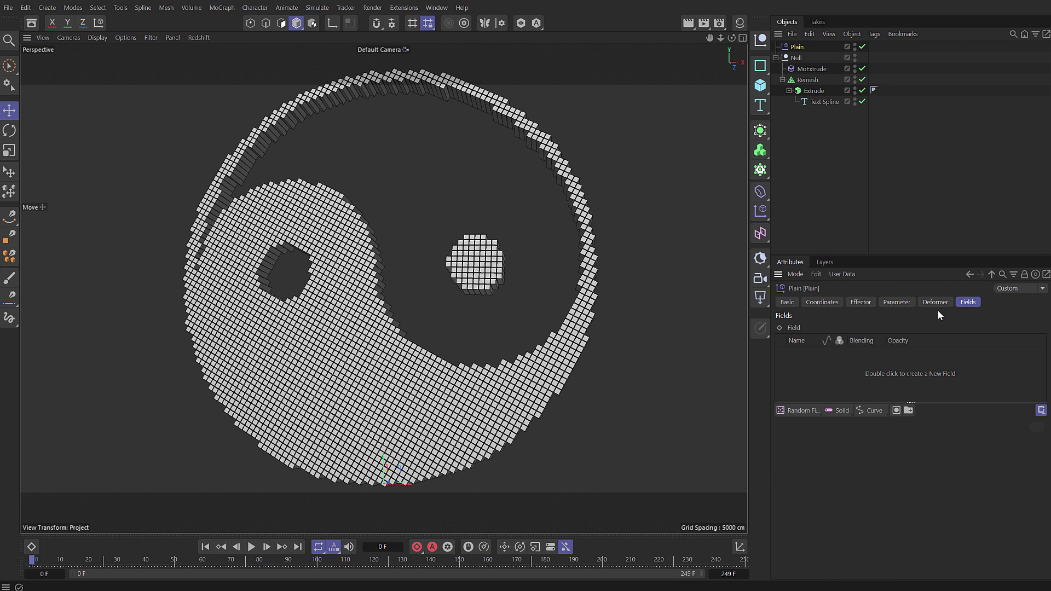
left_click(800, 410)
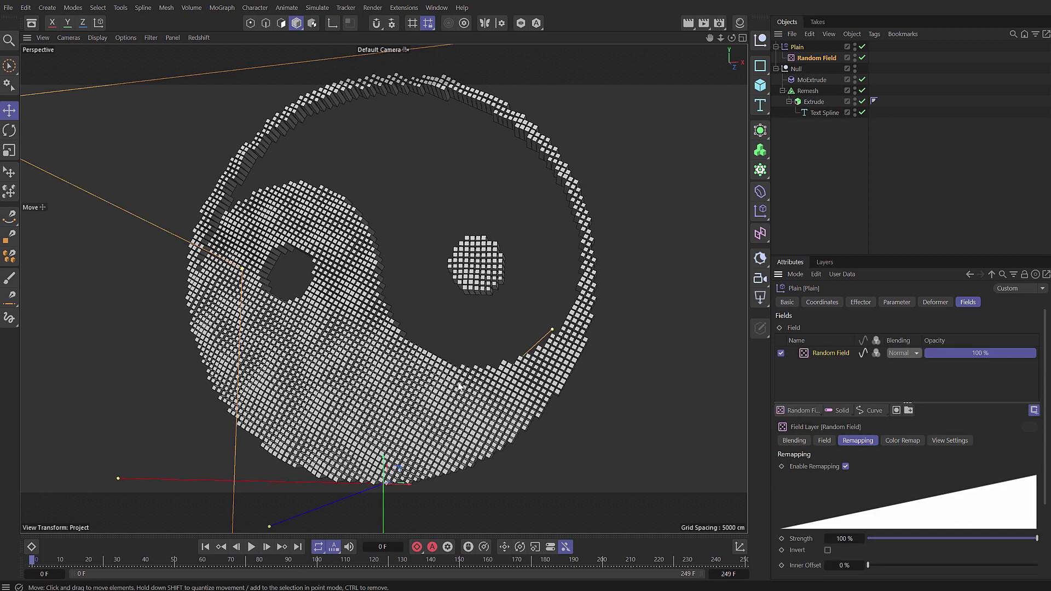
double_click(855, 56)
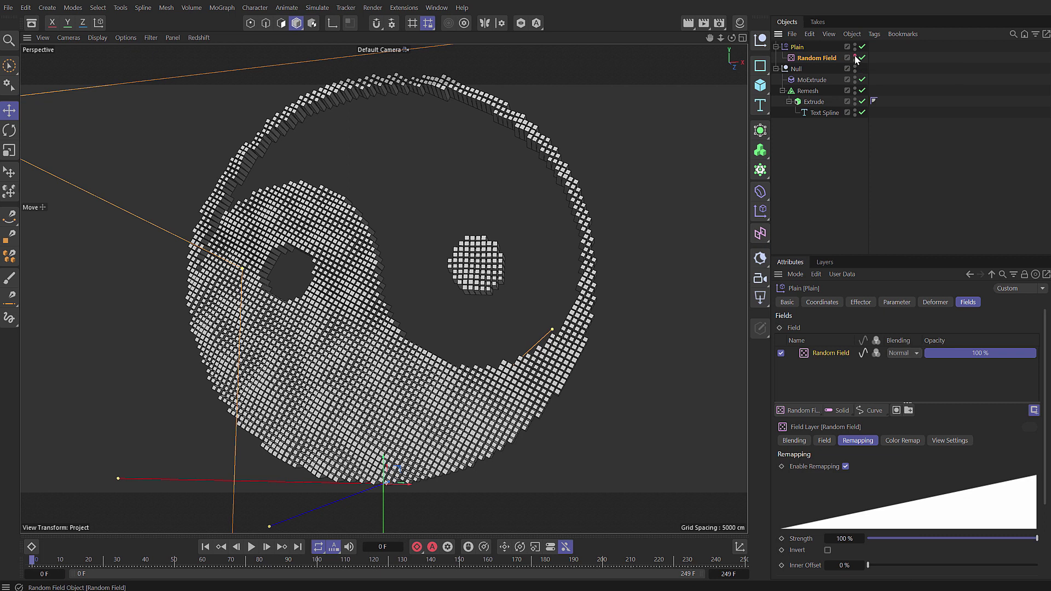
double_click(796, 47)
type("MoExtrude_P.S")
key("Return")
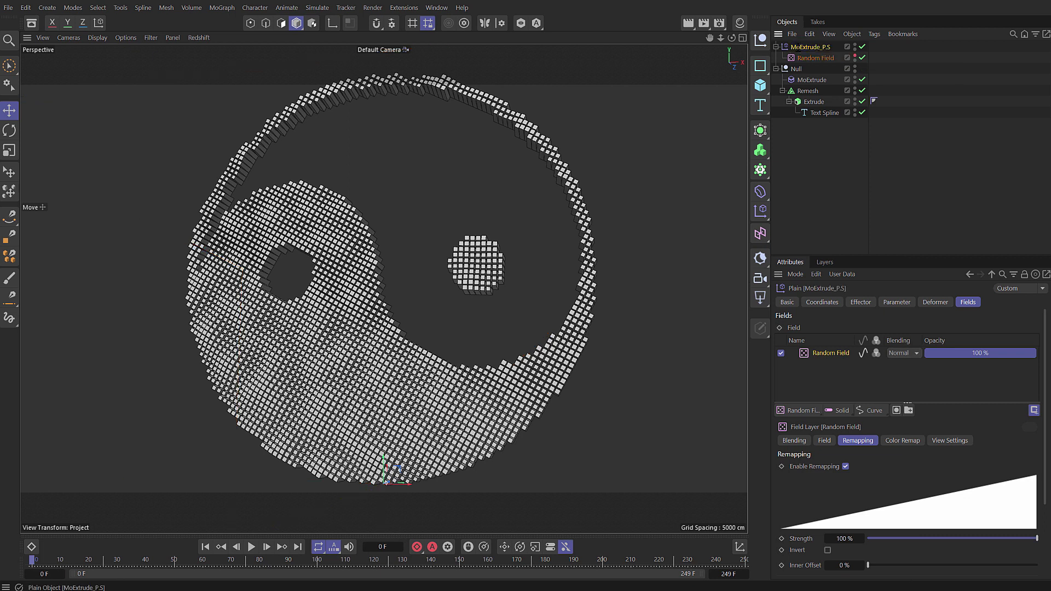
Set the Random Field noise to 25% scale and 50% animation speed, then preview across frames.
left_click(823, 441)
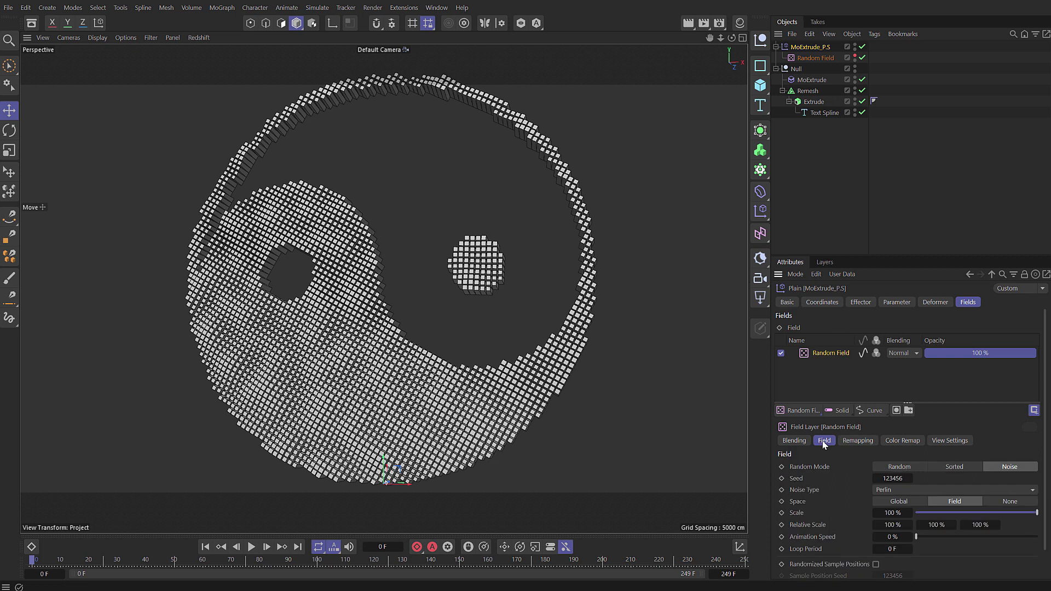
left_click(883, 512)
type("25")
key("Tab")
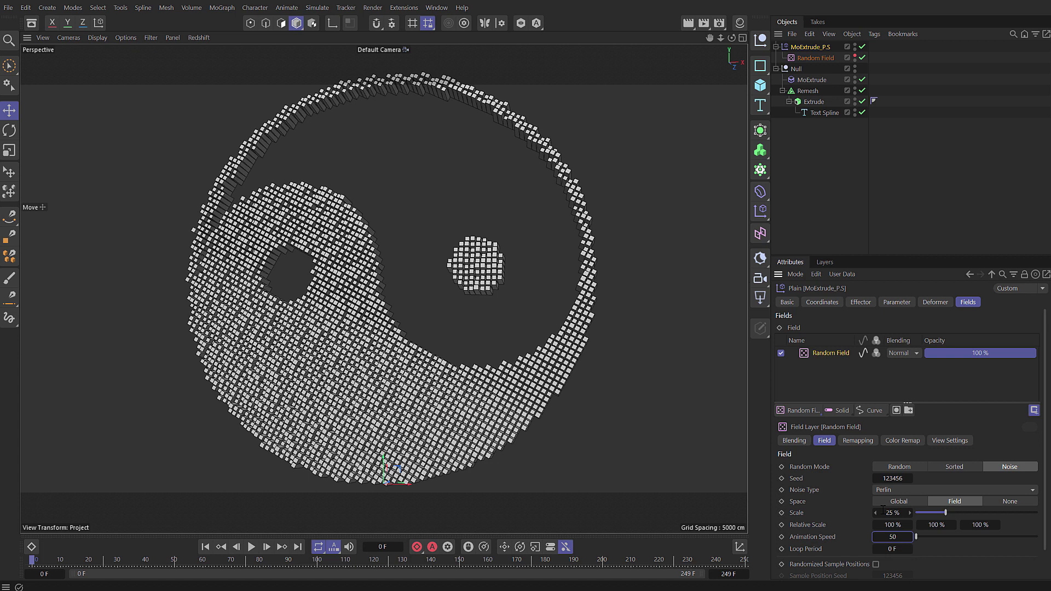
key("Tab")
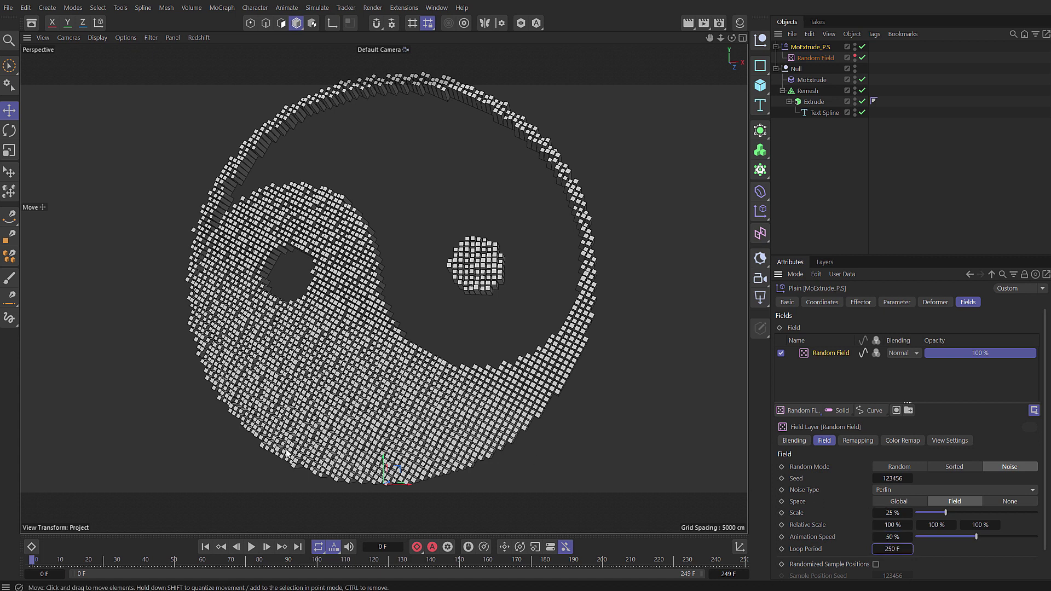
left_click_drag(107, 559, 214, 560)
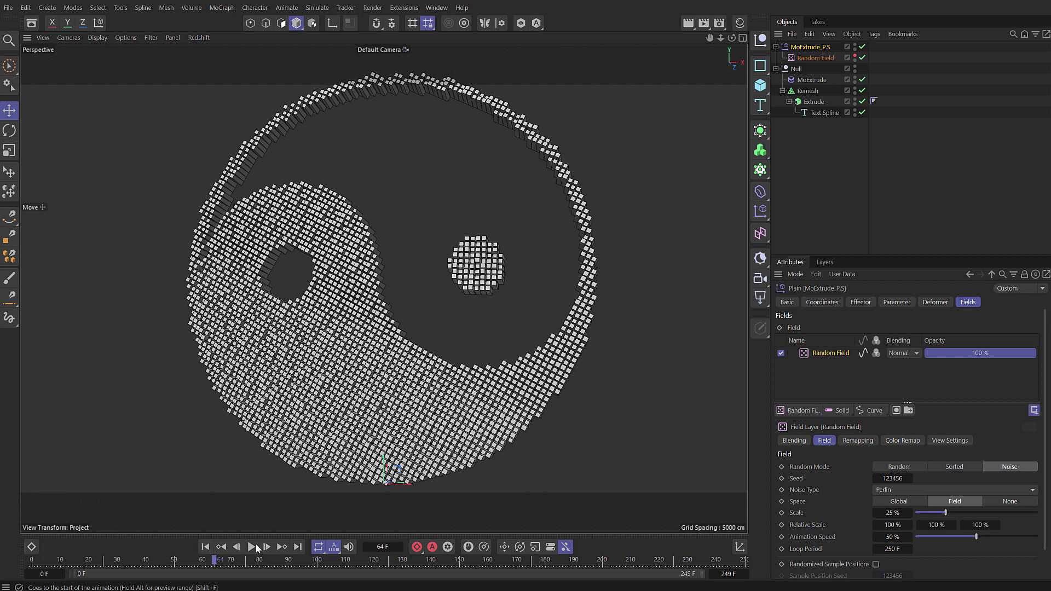
Set the Random Field's remapping Min to -100% and inspect the varied clone heights up close.
left_click(870, 441)
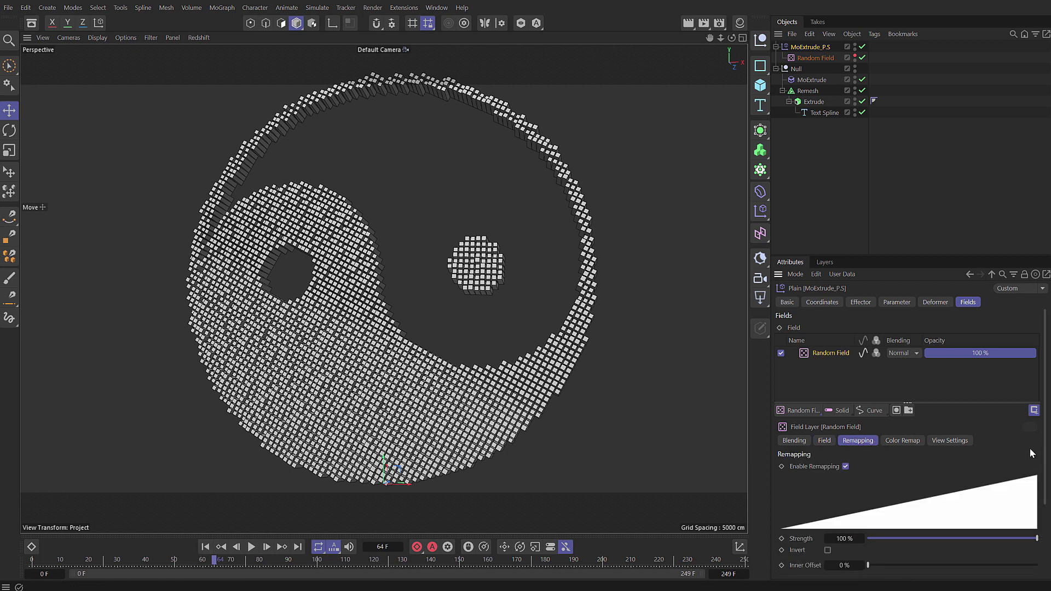
scroll(868, 509, "down", 5)
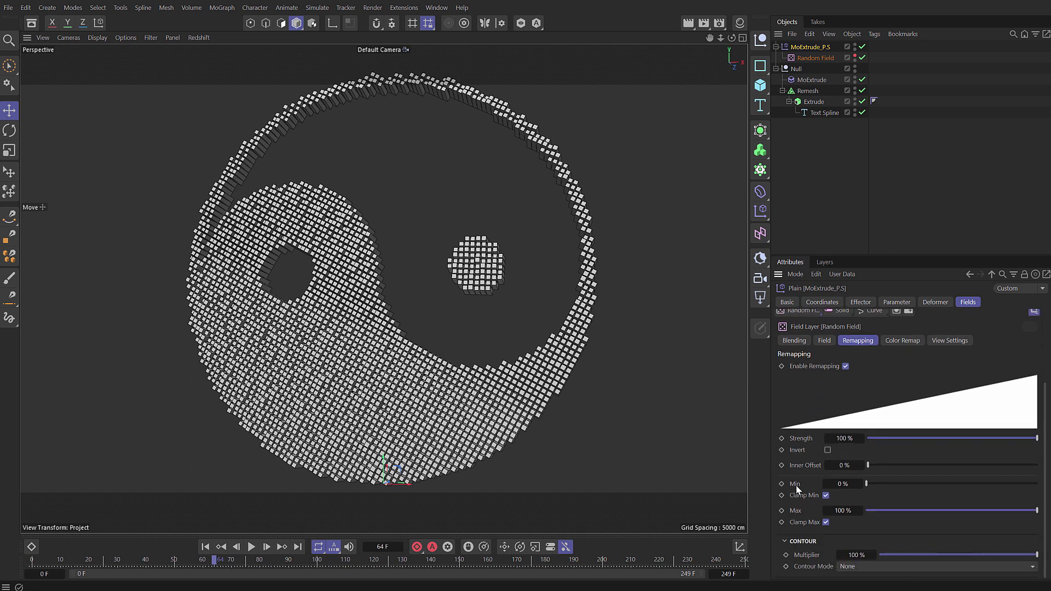
left_click(842, 484)
type("-100")
key("Return")
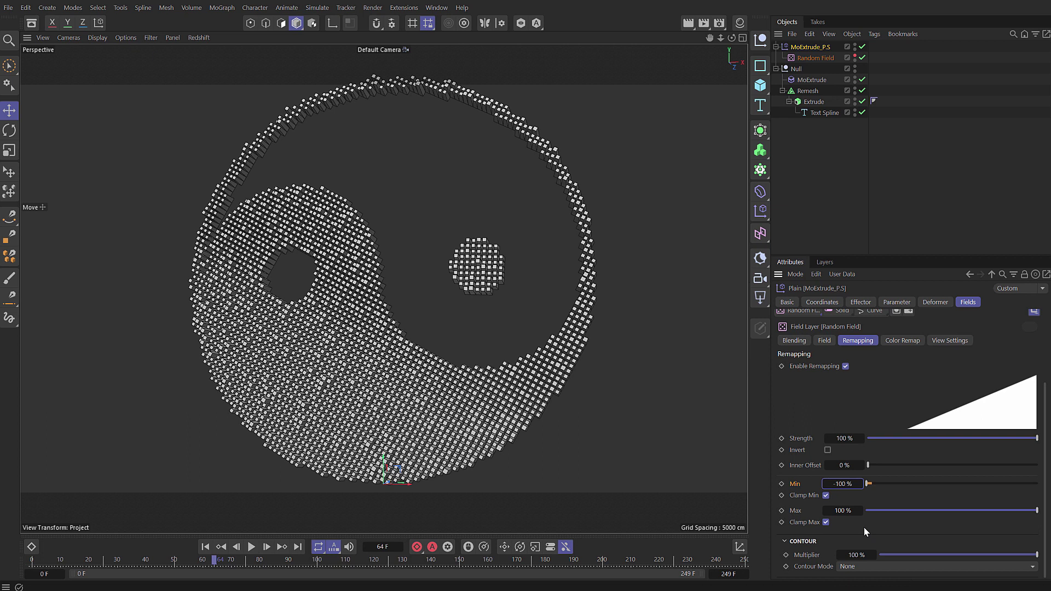
scroll(1040, 411, "up", 5)
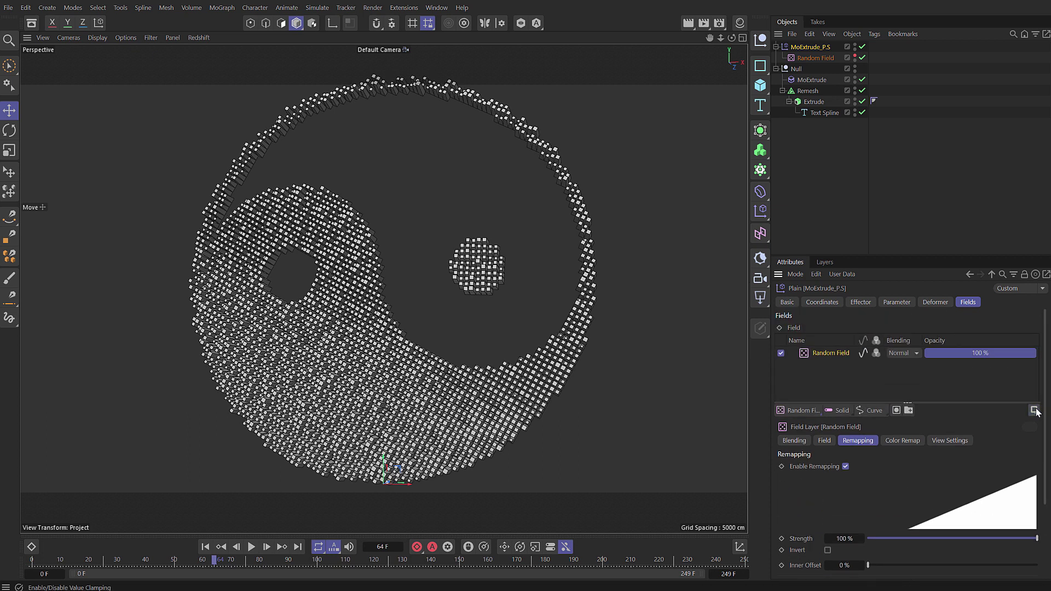
left_click_drag(353, 428, 407, 386, "alt")
scroll(408, 386, "up", 5)
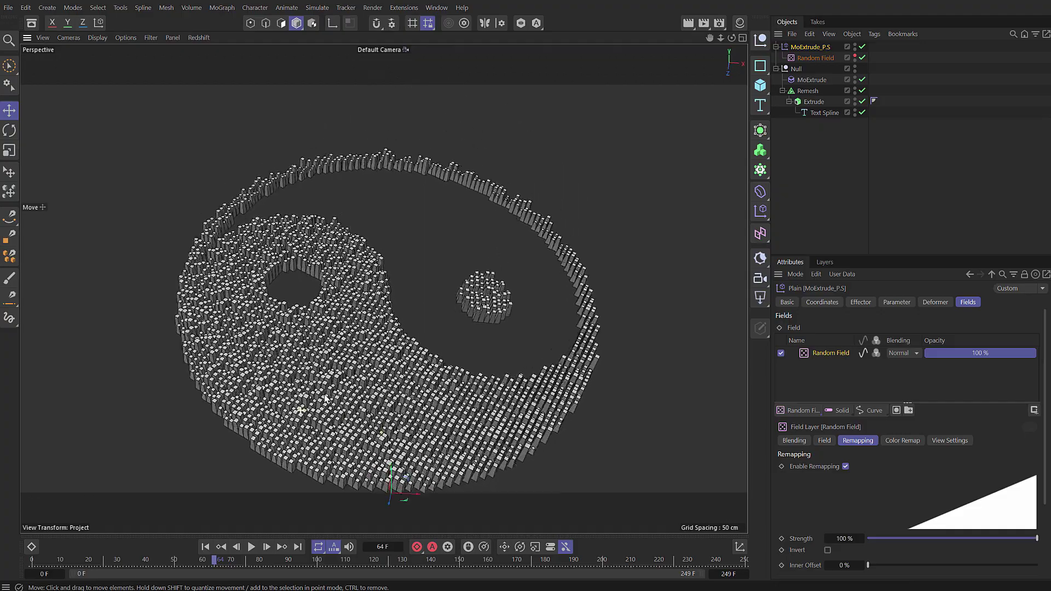
left_click_drag(164, 565, 222, 582)
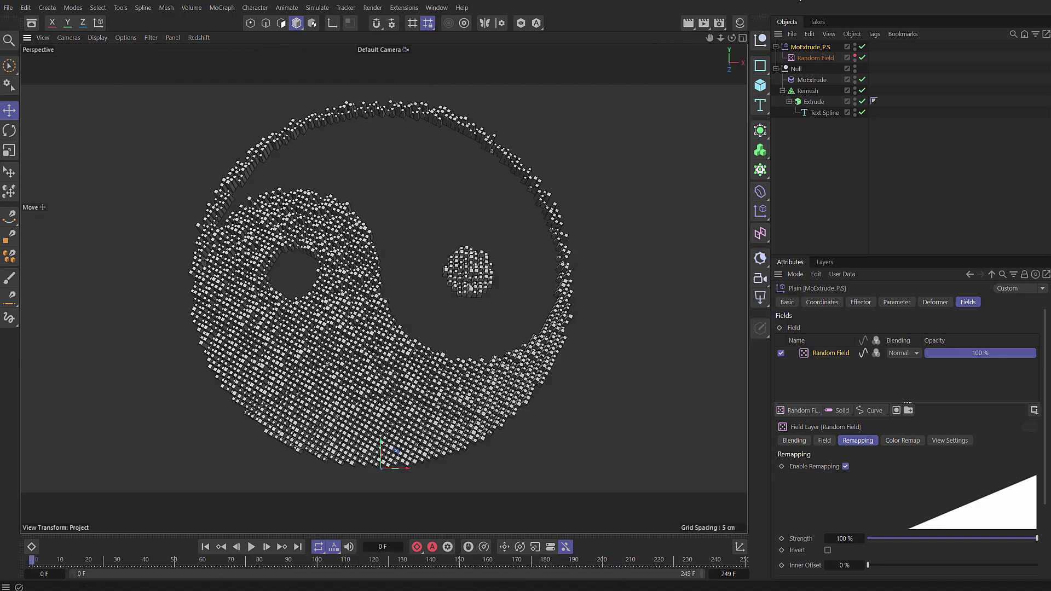
Disable MoExtrude and add a PolyFX deformer under the Null.
left_click(862, 80)
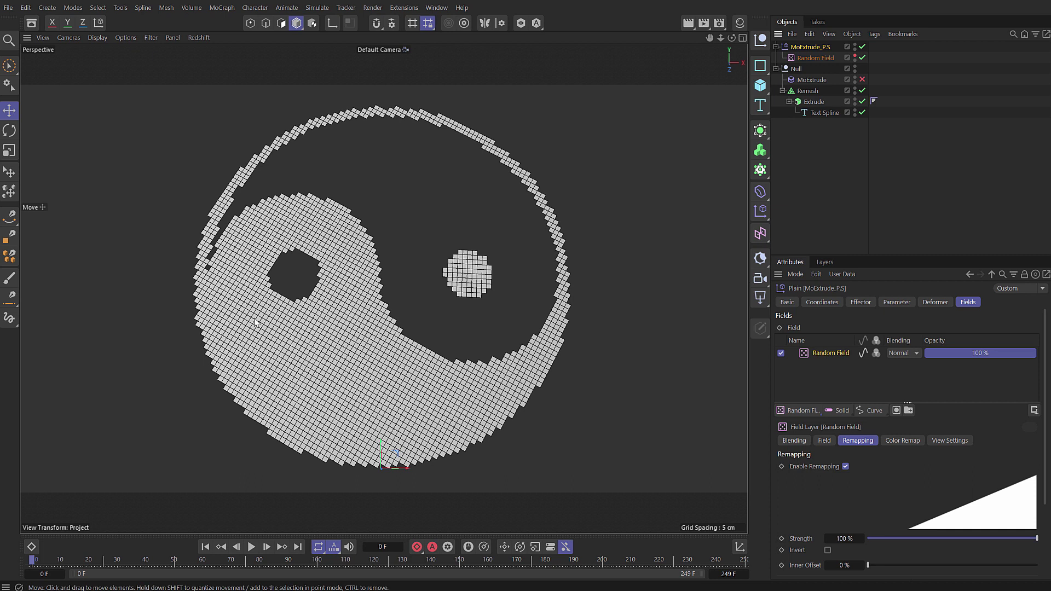
left_click(796, 68)
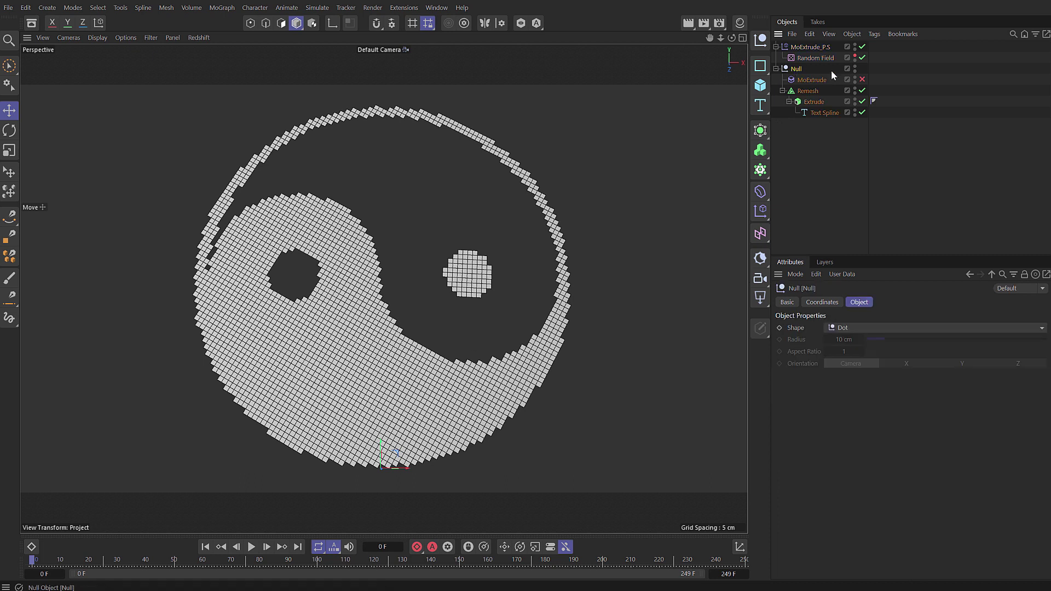
left_click(222, 7)
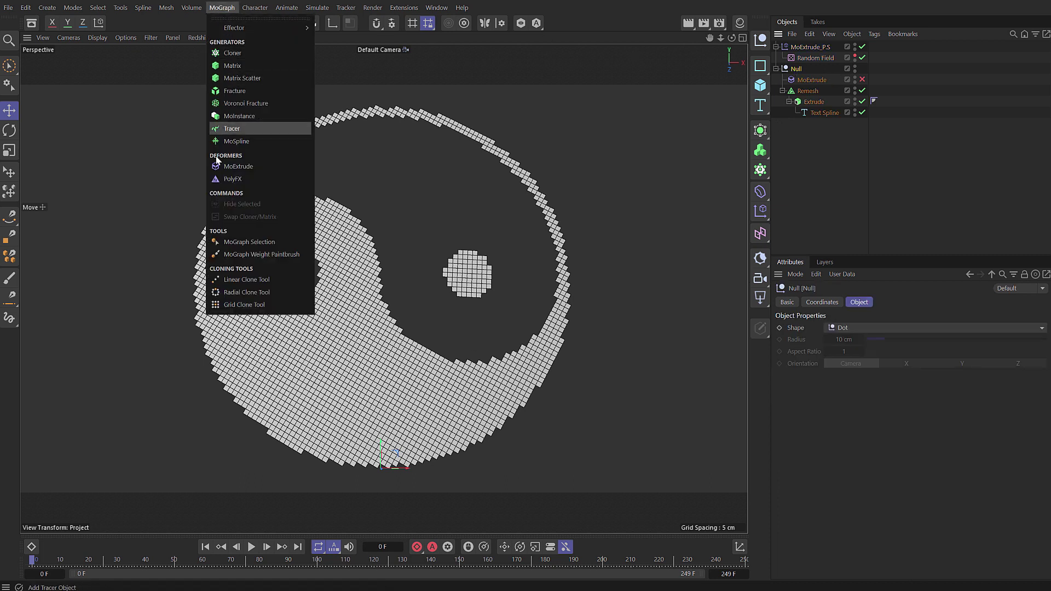
left_click(231, 180)
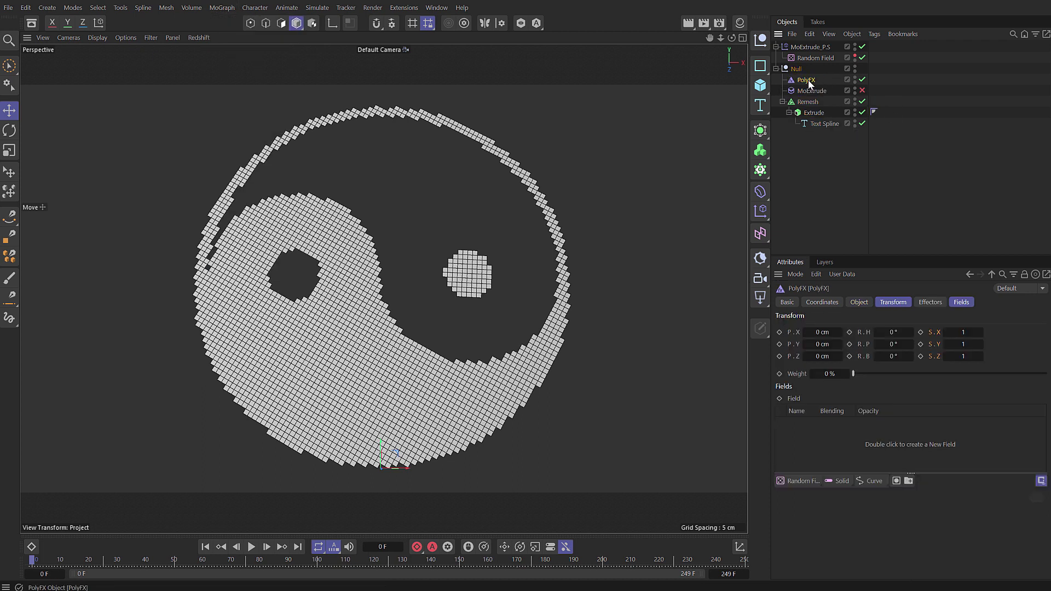
Add a Plain effector and name it PolyScale.
left_click(222, 7)
mouse_move(257, 28)
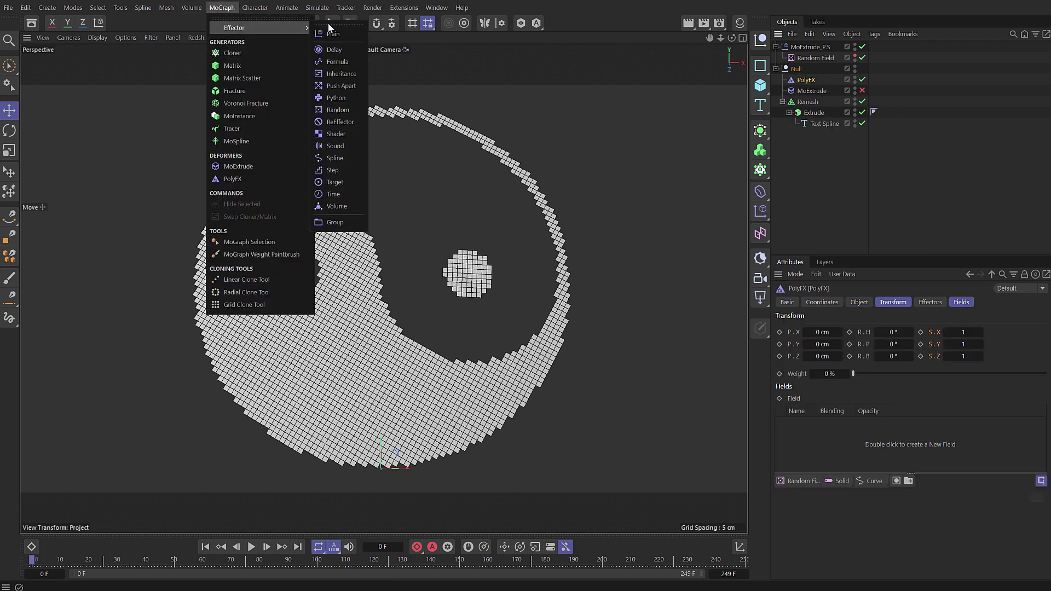
left_click(335, 34)
double_click(798, 47)
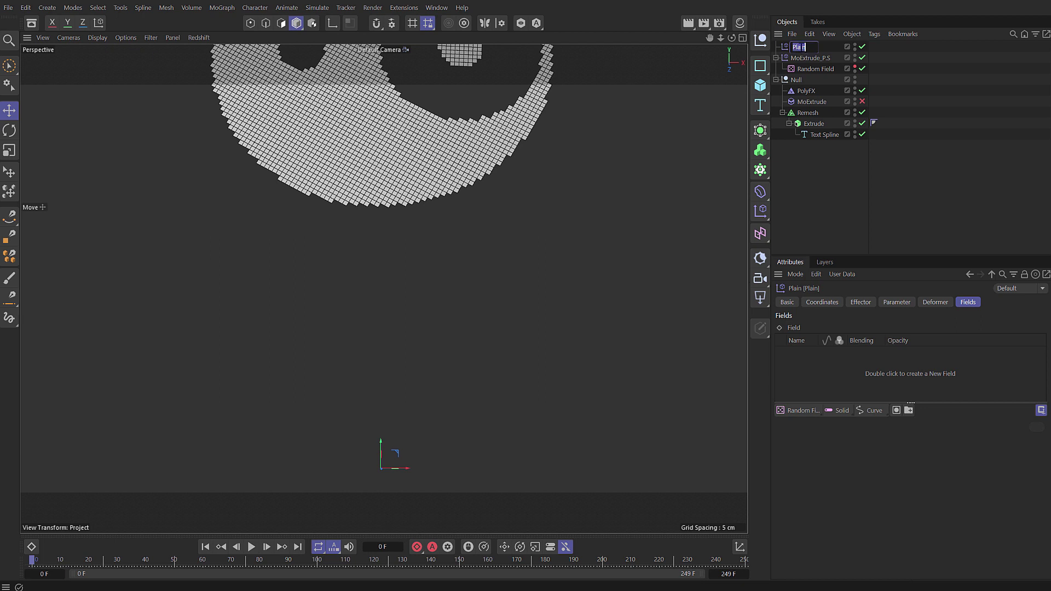
type("PolyScale")
key("Return")
Make PolyScale skip Position and scale clones uniformly by -0.5.
left_click(896, 301)
left_click(842, 365)
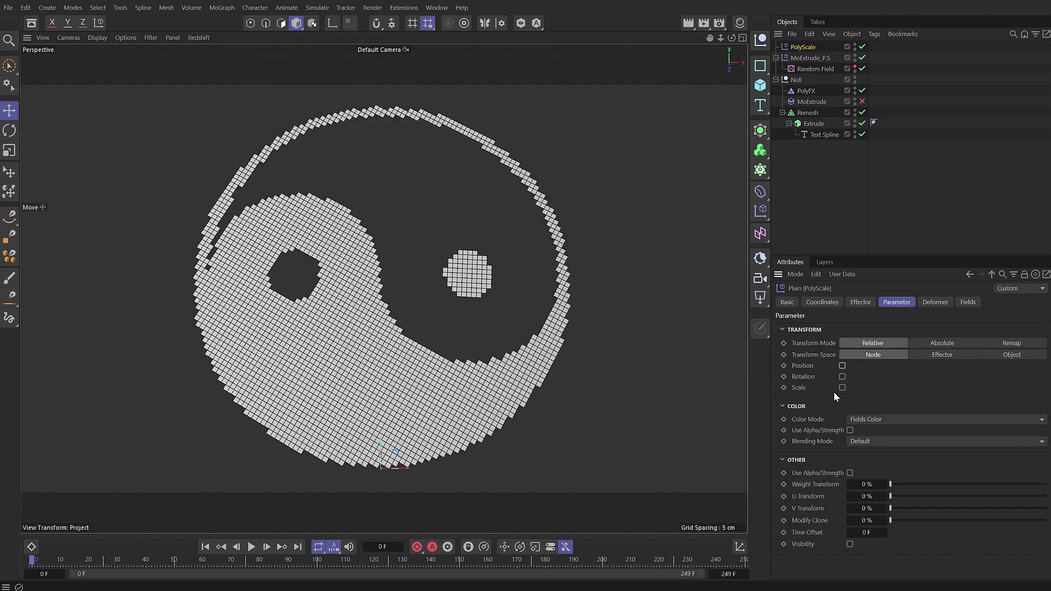
left_click(841, 388)
left_click(843, 399)
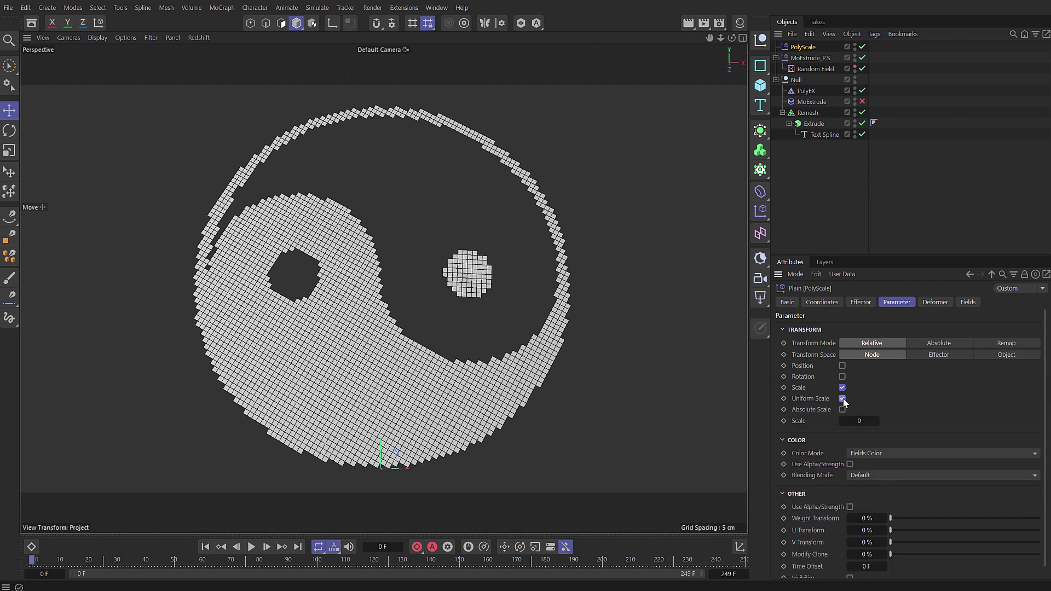
left_click(861, 423)
key("Return")
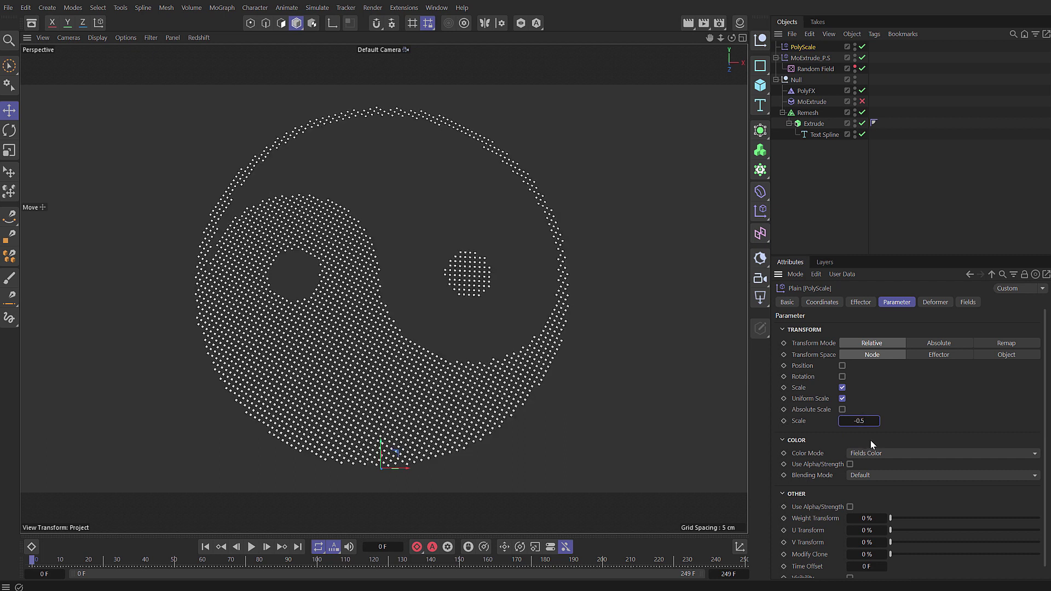
left_click(967, 302)
Add a Linear Field to PolyScale pointing along +Y.
left_click(788, 411)
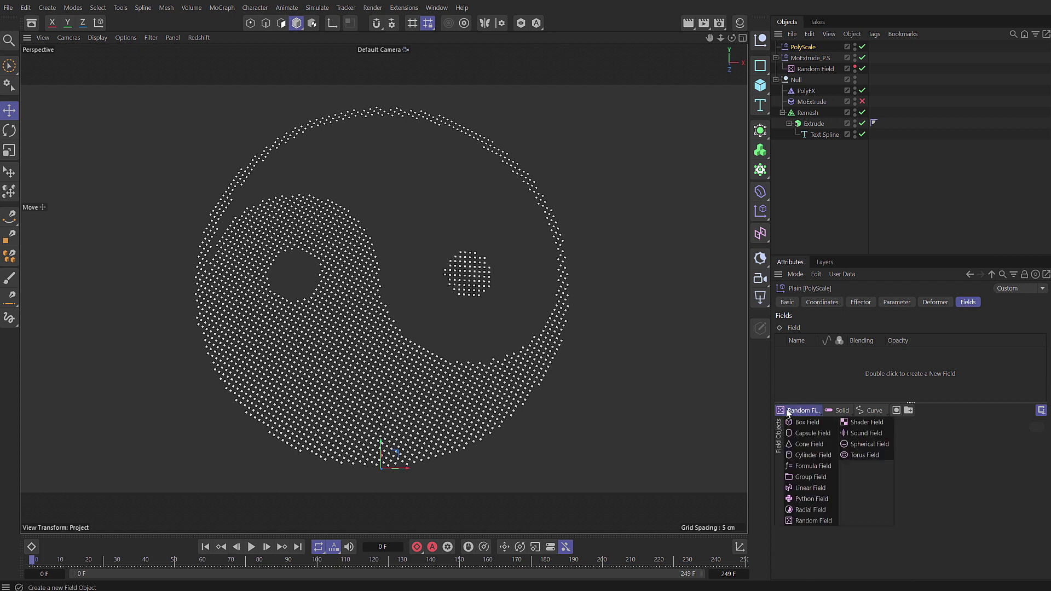
left_click(797, 488)
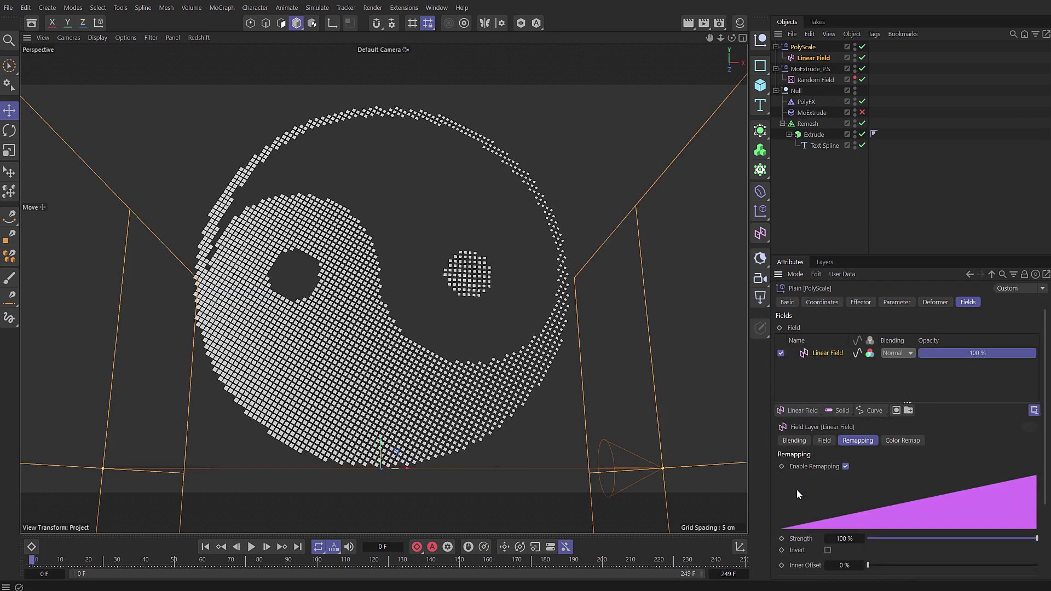
left_click(825, 441)
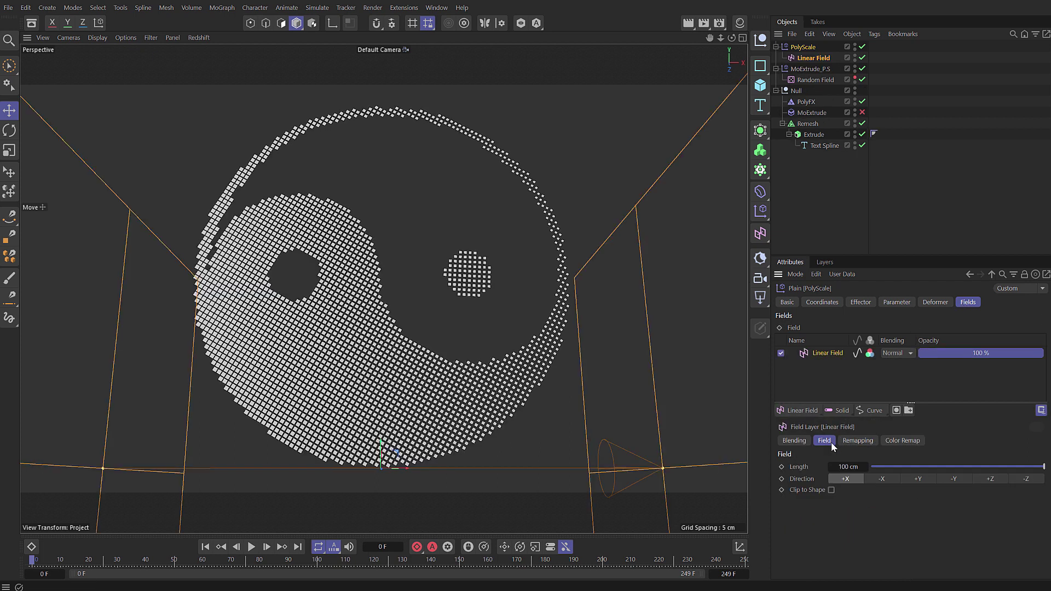
left_click(918, 476)
In Front view, move the Linear Field up and narrow its span to fit the yin-yang.
key("F4")
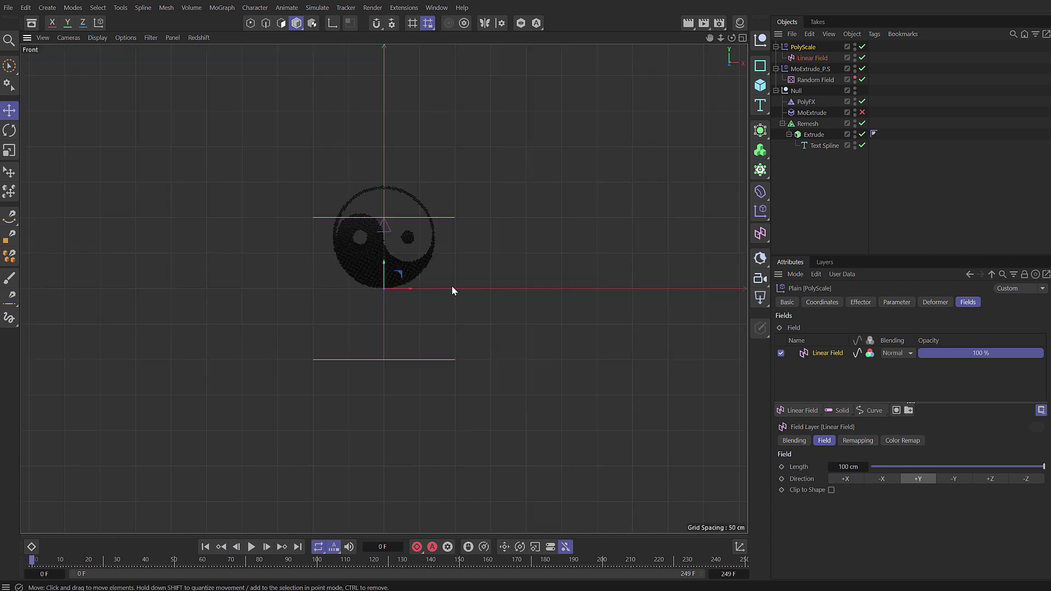
left_click_drag(383, 261, 387, 211)
scroll(390, 238, "up", 10)
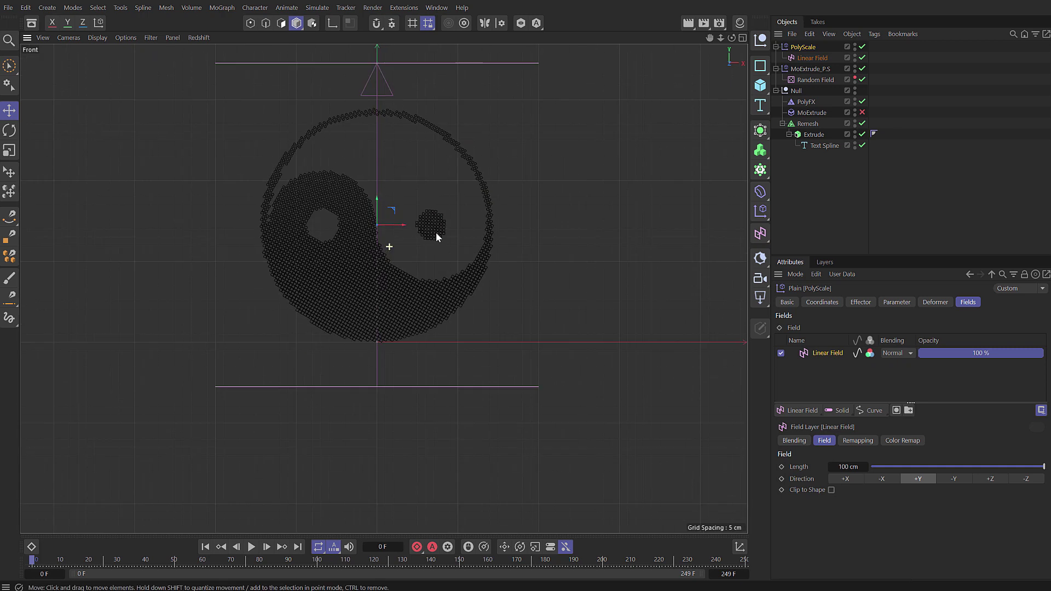
scroll(418, 304, "down", 3)
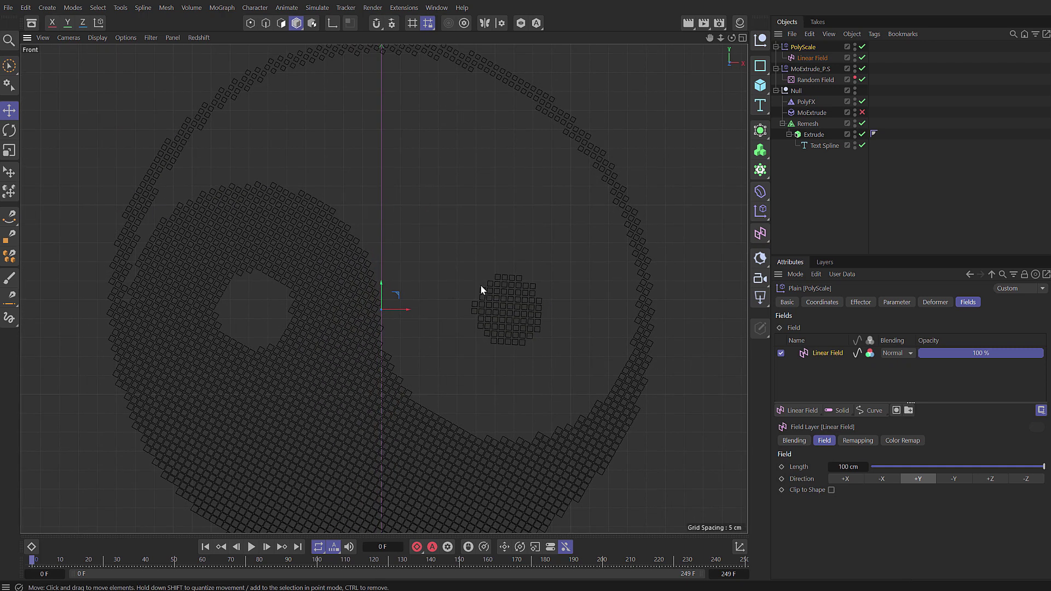
scroll(452, 286, "down", 3)
scroll(496, 173, "down", 1)
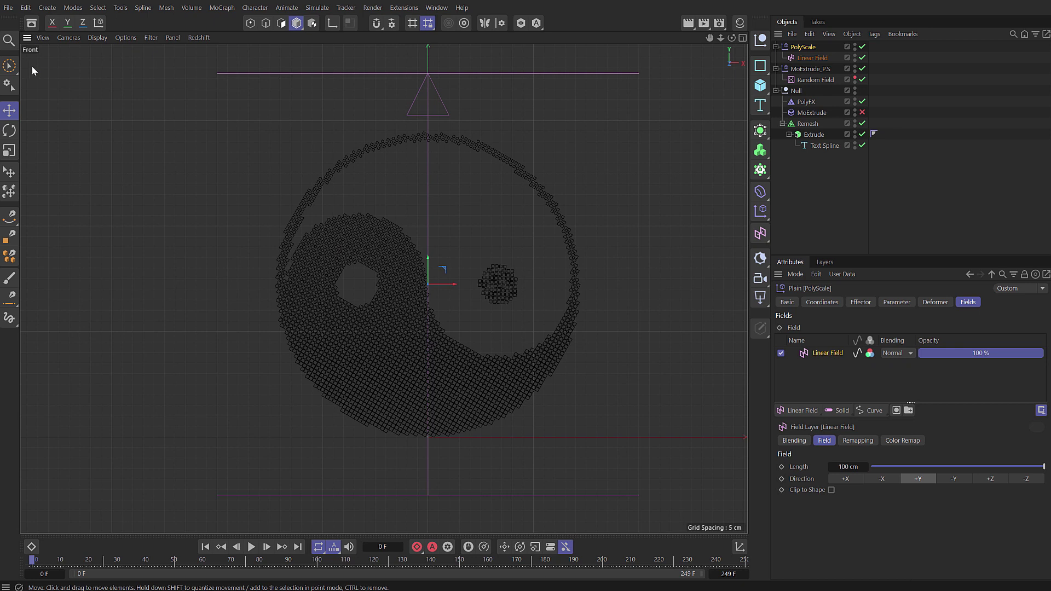
left_click(812, 58)
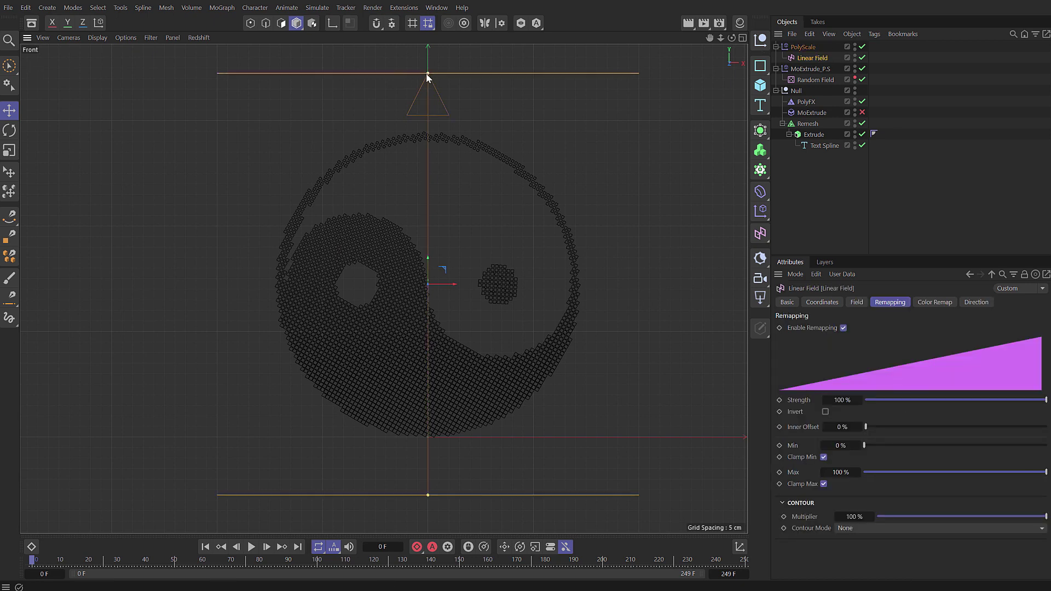
left_click_drag(428, 74, 429, 109)
key("F1")
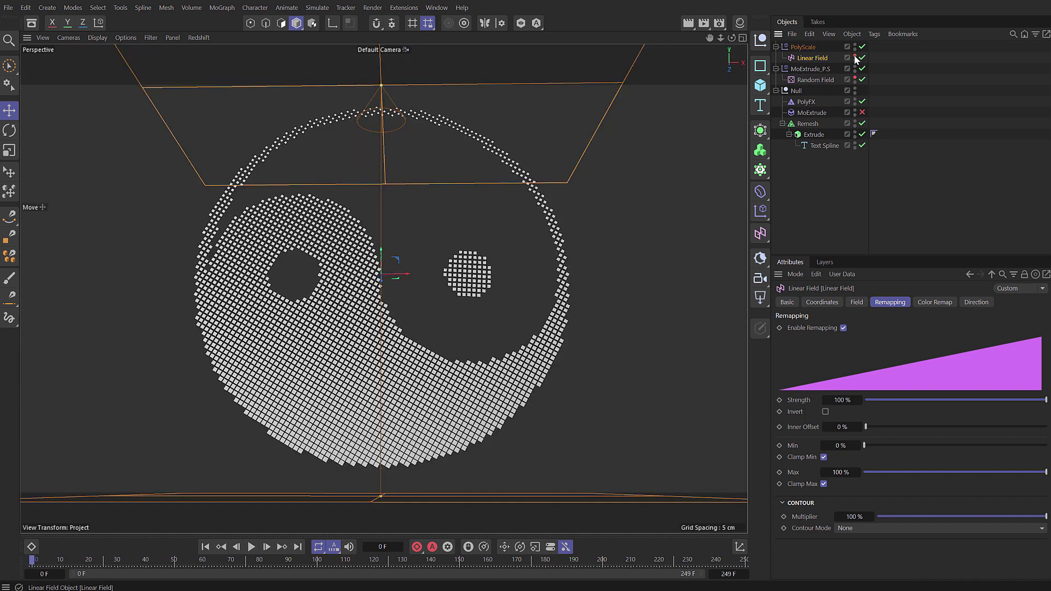
Move MoExtrude above PolyFX in the Null's hierarchy.
left_click(819, 181)
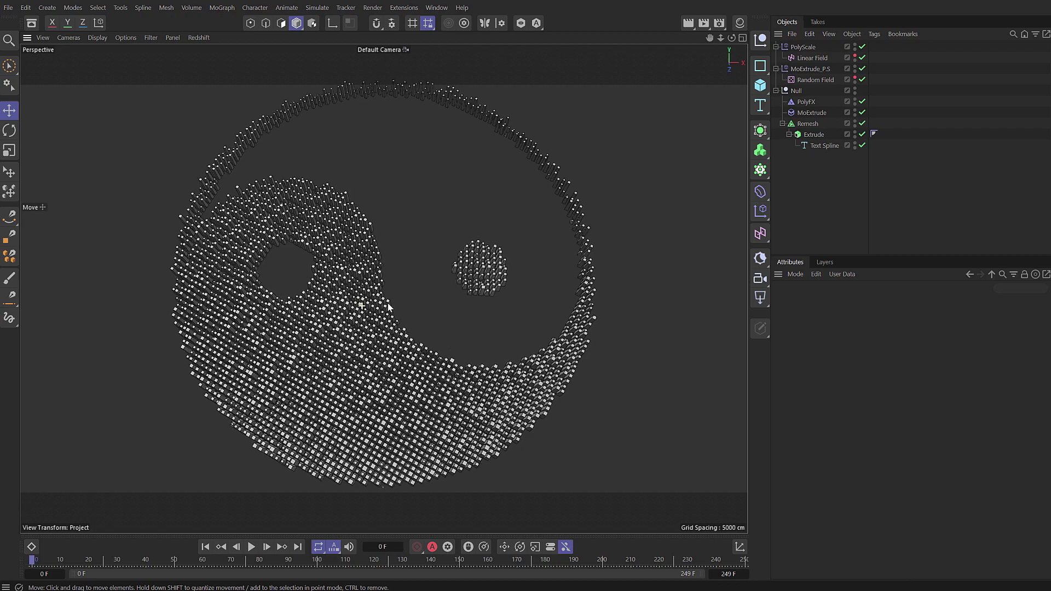
scroll(388, 307, "up", 5)
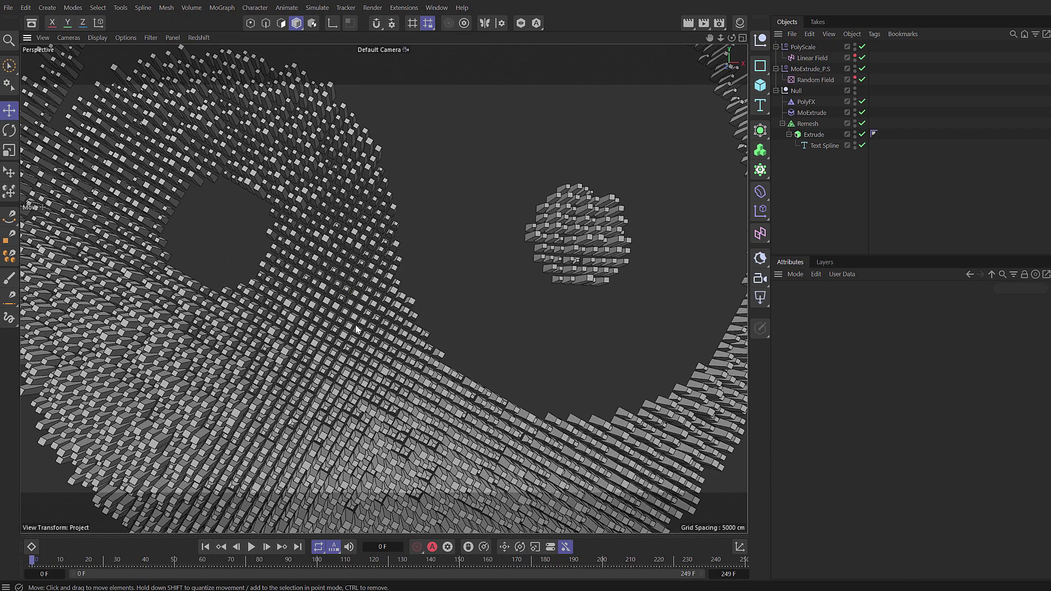
key("F4")
scroll(371, 325, "up", 8)
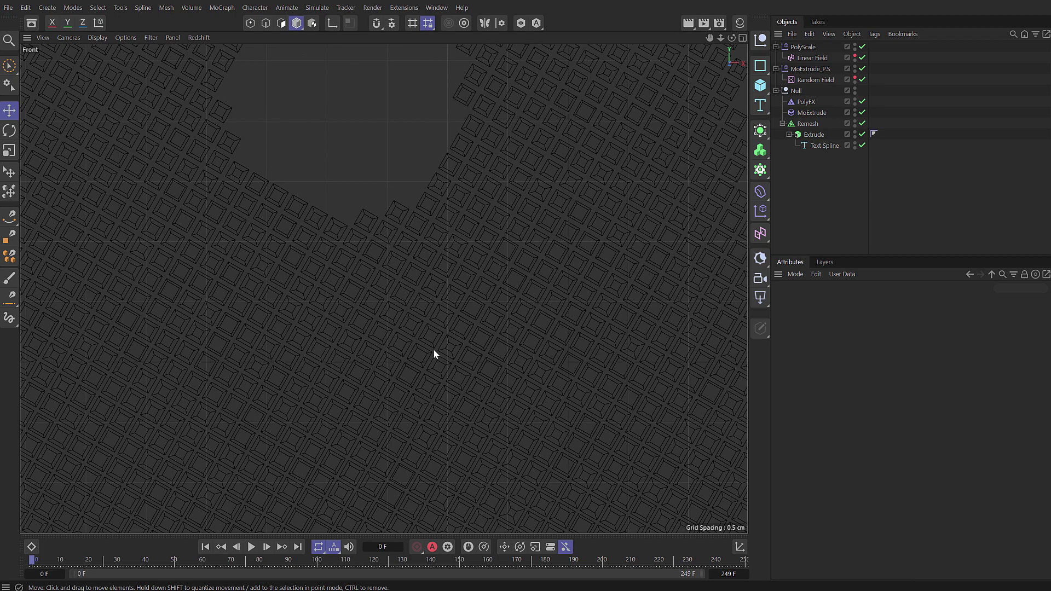
key("F1")
scroll(304, 333, "up", 3)
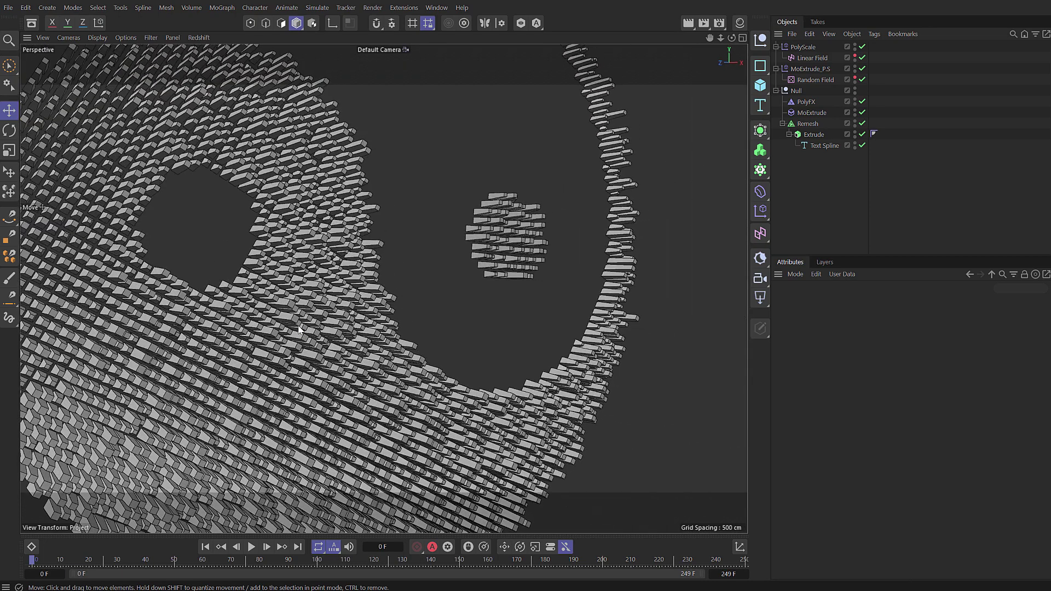
scroll(299, 329, "up", 4)
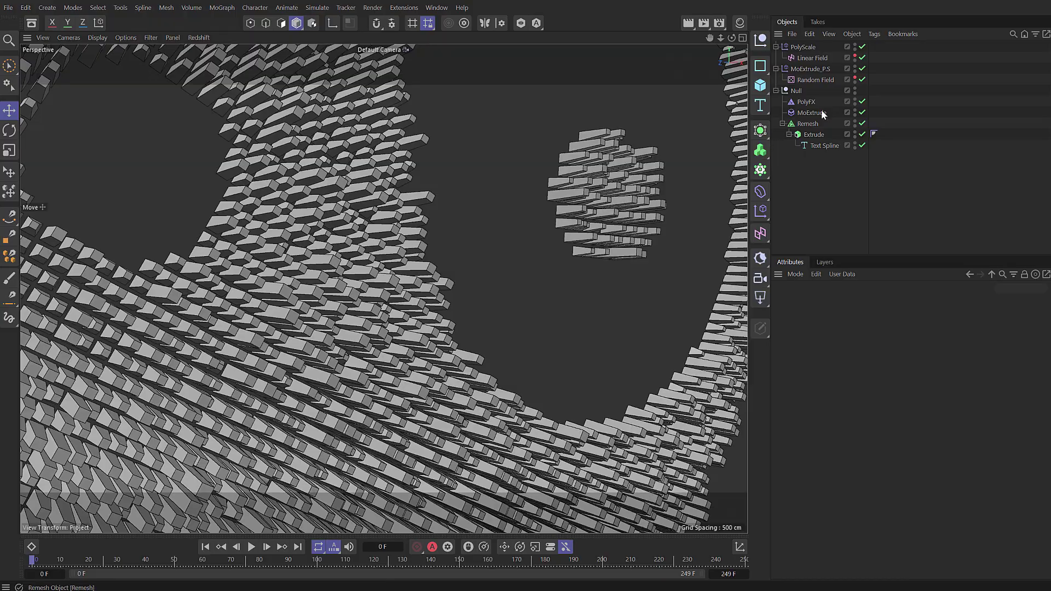
left_click_drag(810, 113, 805, 101)
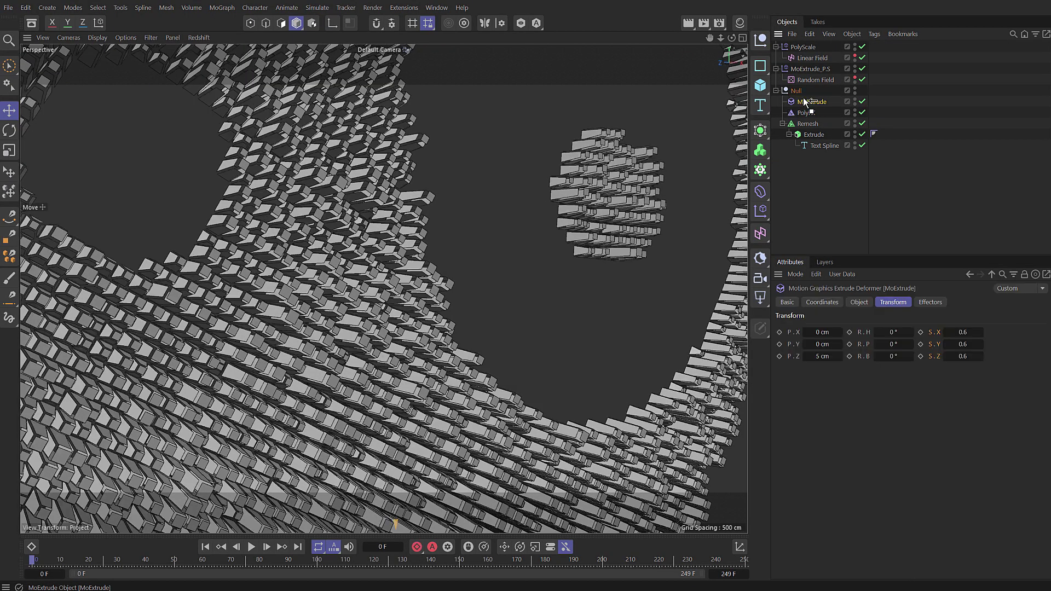
After inspecting the blocks from the side, put MoExtrude back below PolyFX and disable it.
scroll(304, 334, "up", 3)
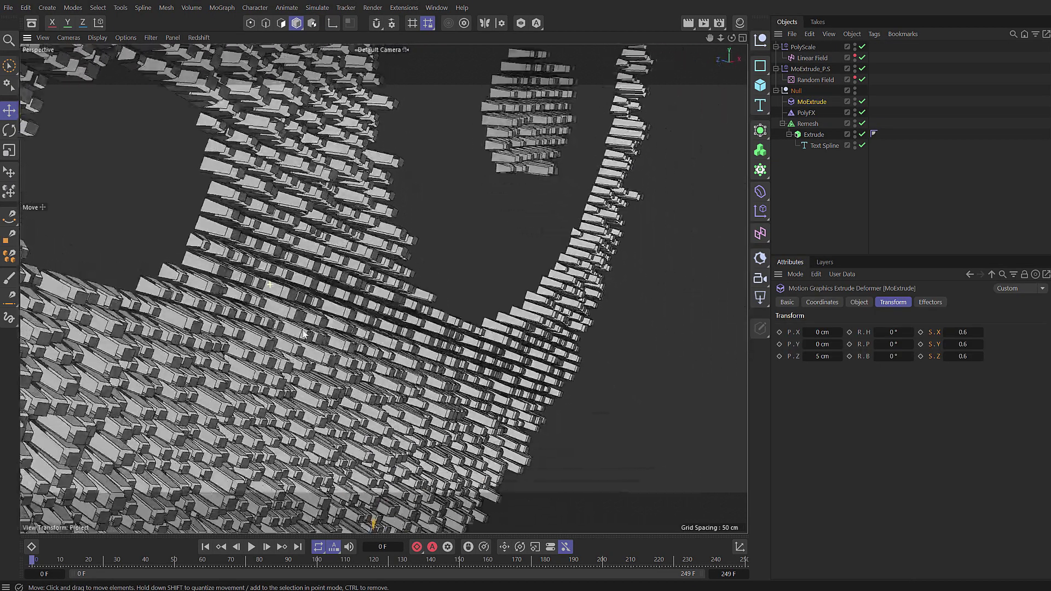
left_click_drag(303, 334, 140, 326, "alt")
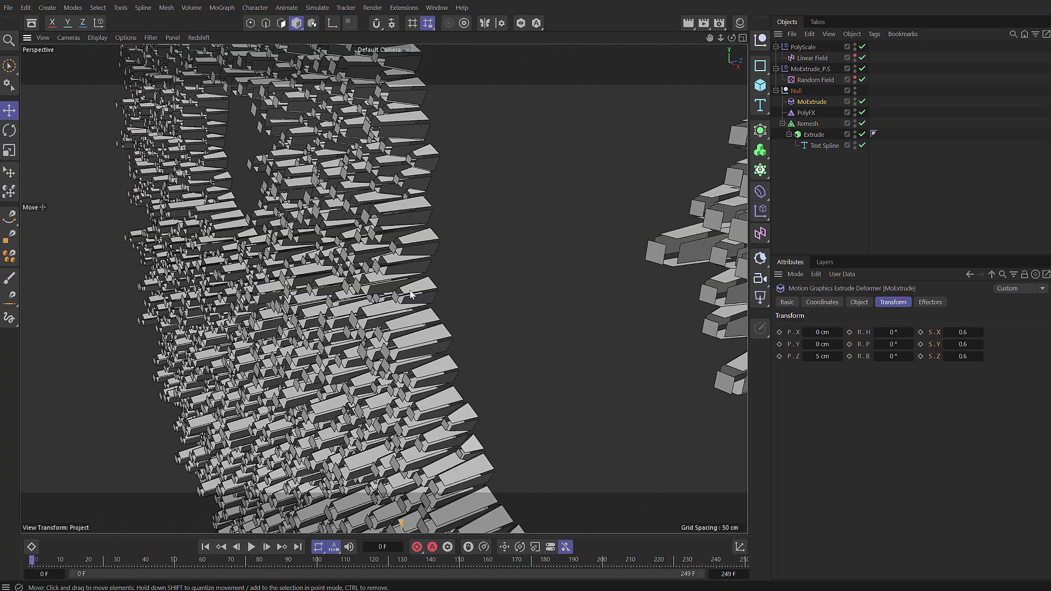
left_click_drag(404, 295, 444, 301, "alt")
left_click_drag(818, 103, 847, 112)
left_click(862, 112)
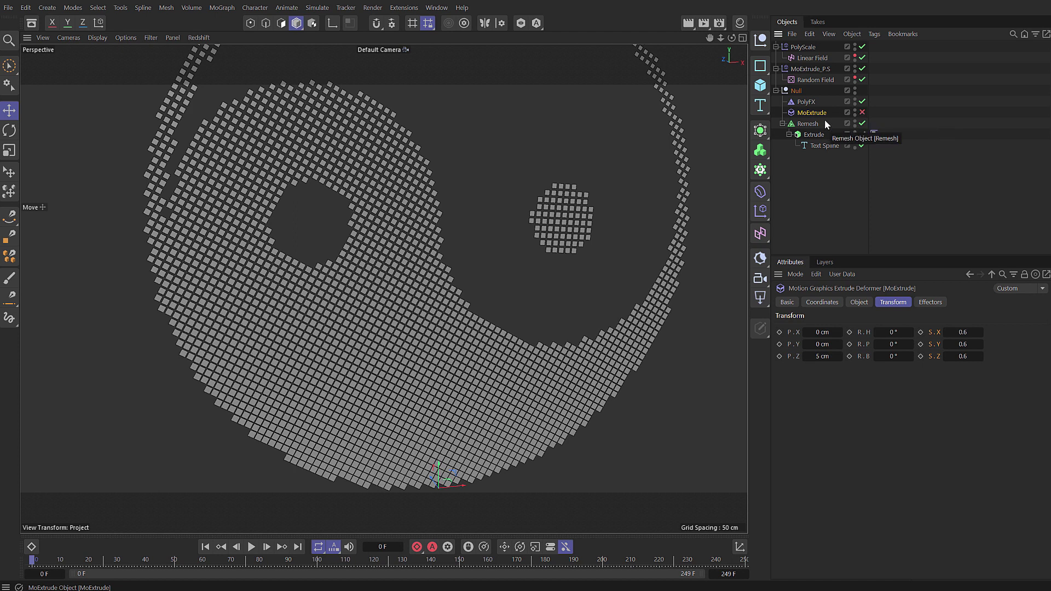
Set Remesh to Triangles at 1000% mesh density and re-enable MoExtrude.
left_click(806, 124)
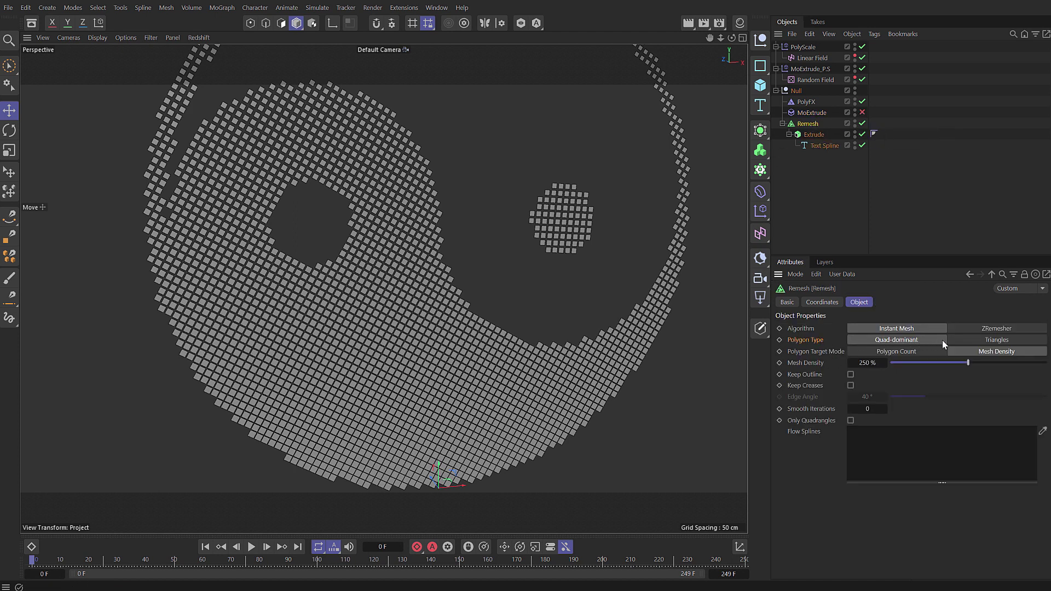
left_click(1000, 340)
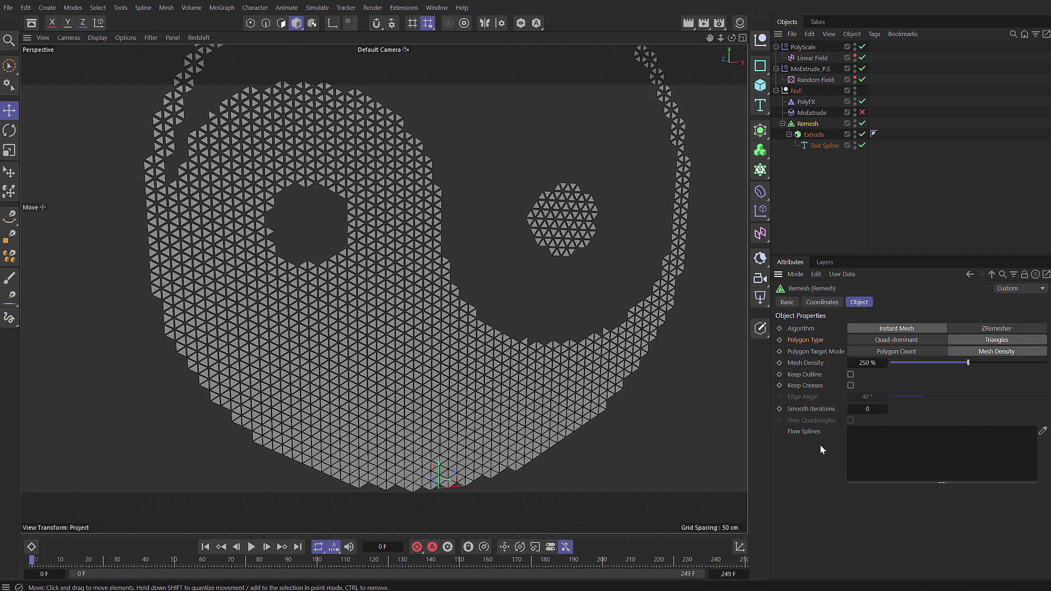
left_click(867, 362)
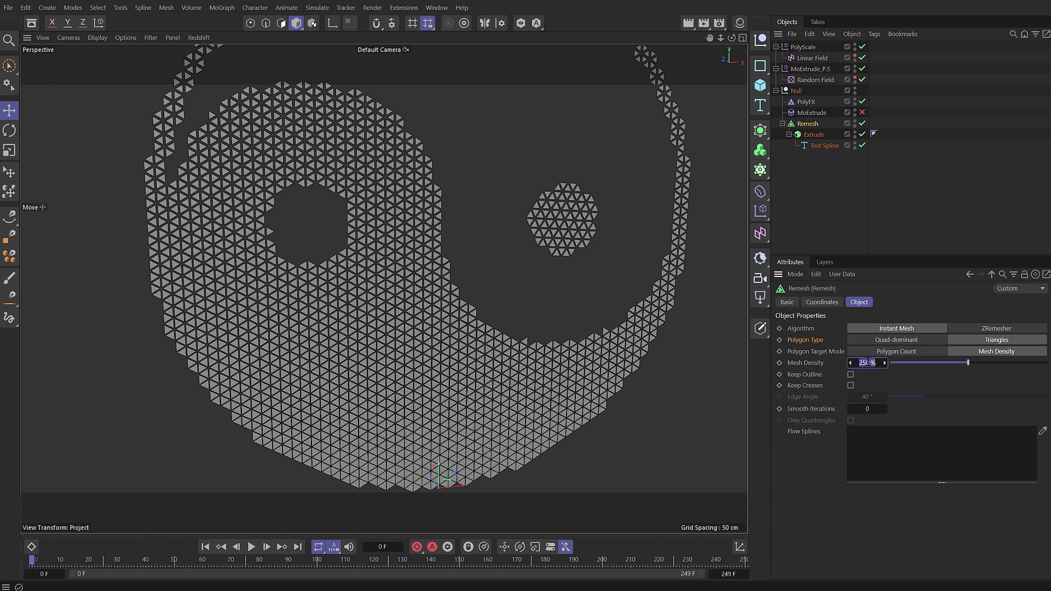
type("1000")
key("Return")
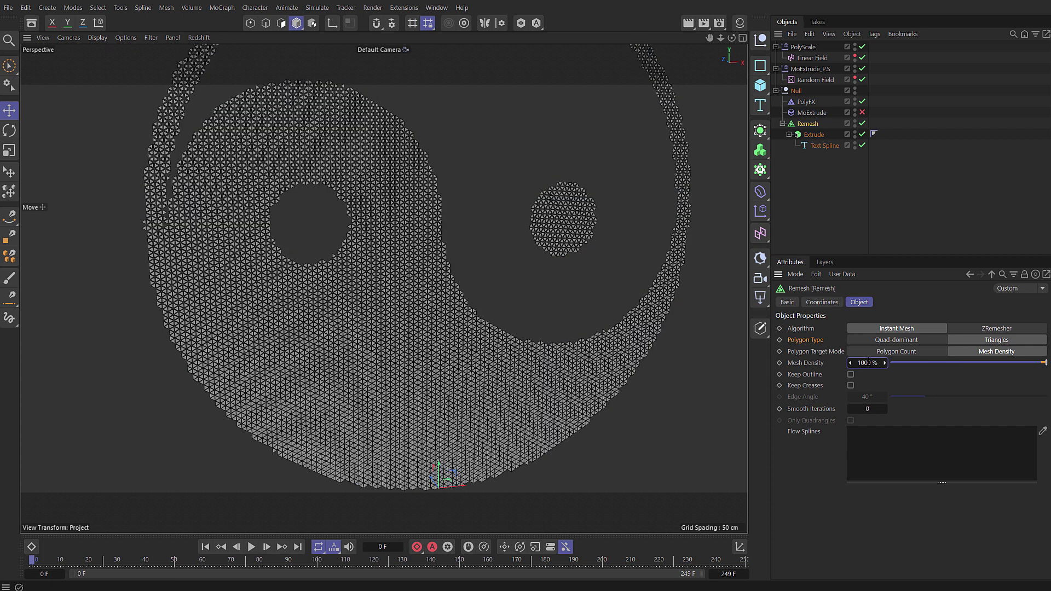
left_click(862, 112)
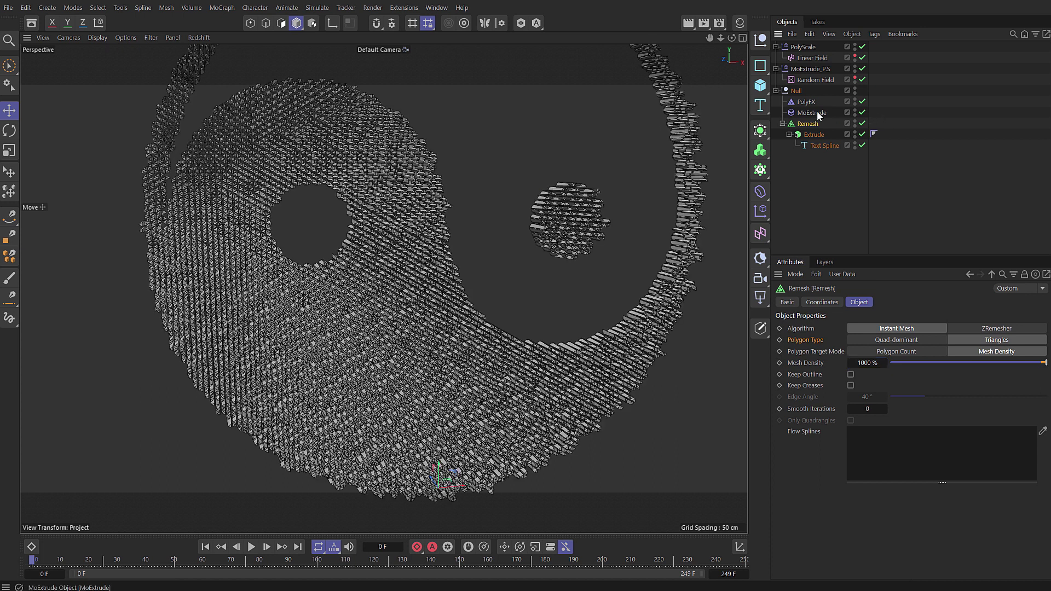
left_click(816, 112)
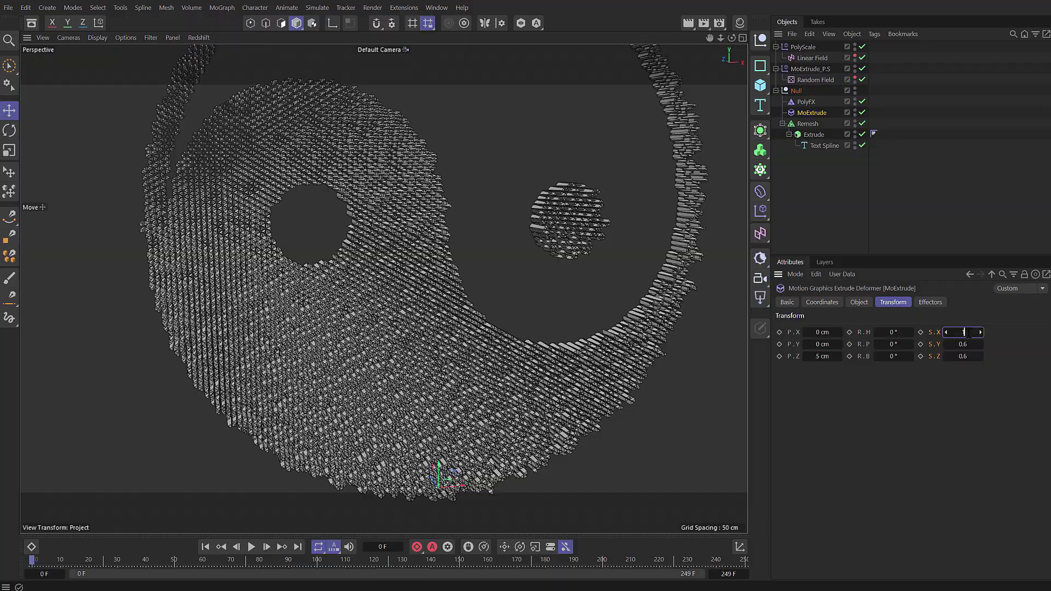
Set MoExtrude's scale to 1 on every axis and try 50% Remesh mesh density.
key("Return")
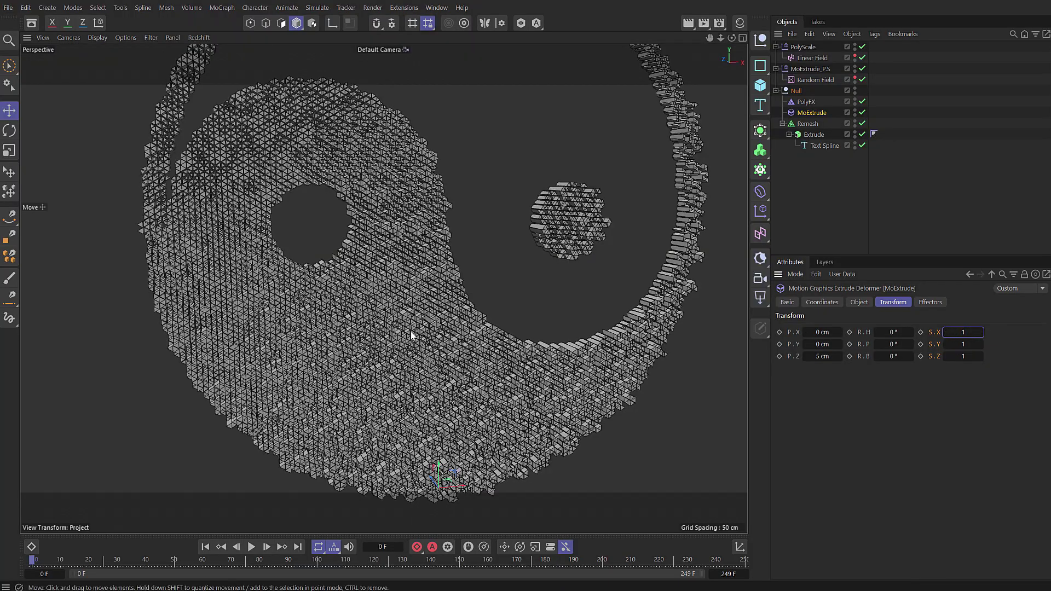
left_click_drag(383, 307, 334, 214, "alt")
scroll(361, 253, "up", 8)
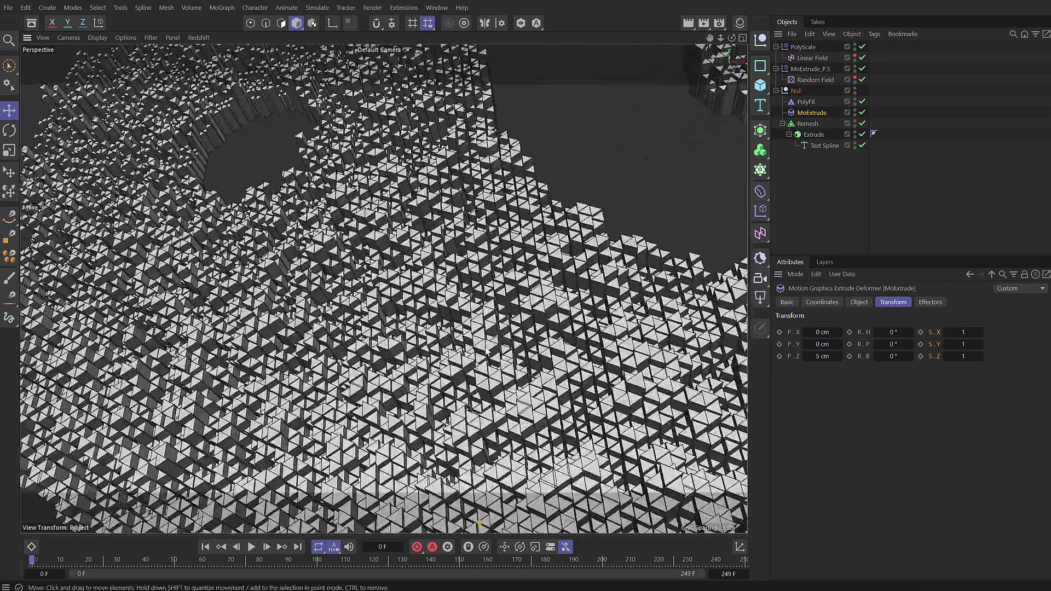
scroll(361, 252, "up", 2)
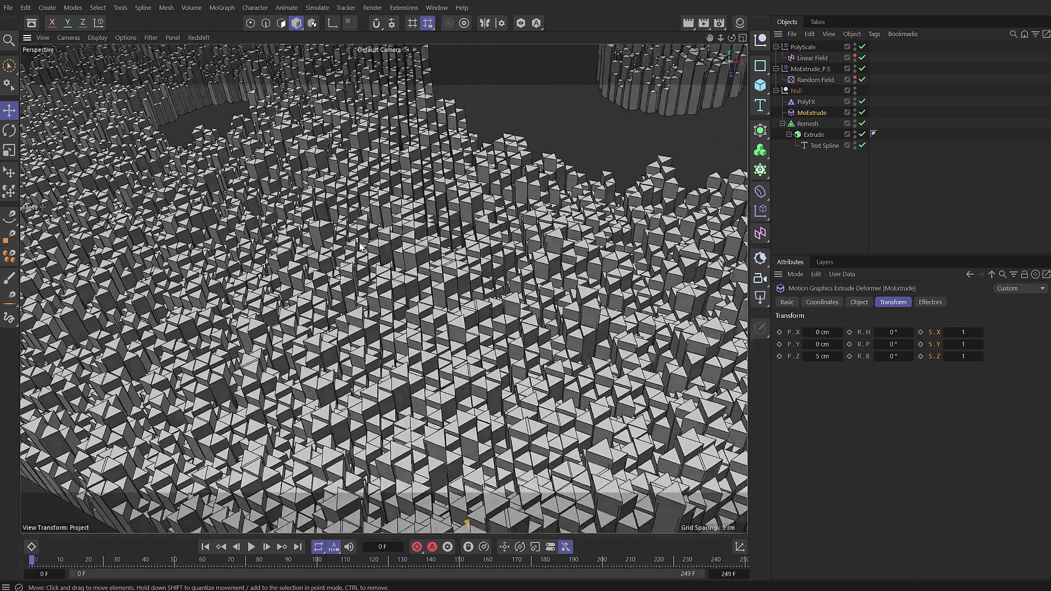
left_click(808, 124)
left_click(865, 363)
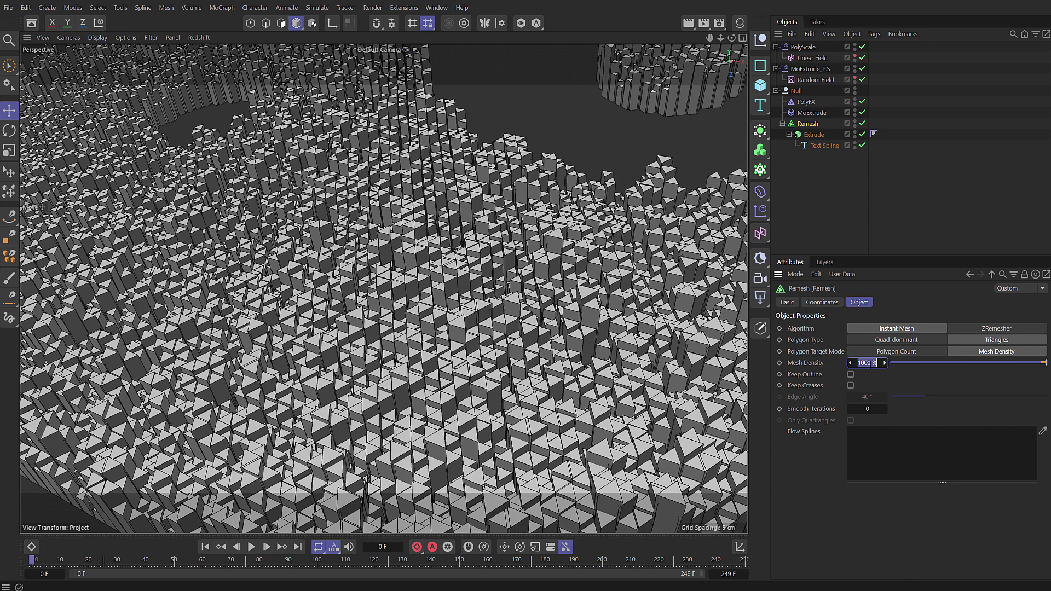
type("50")
key("Return")
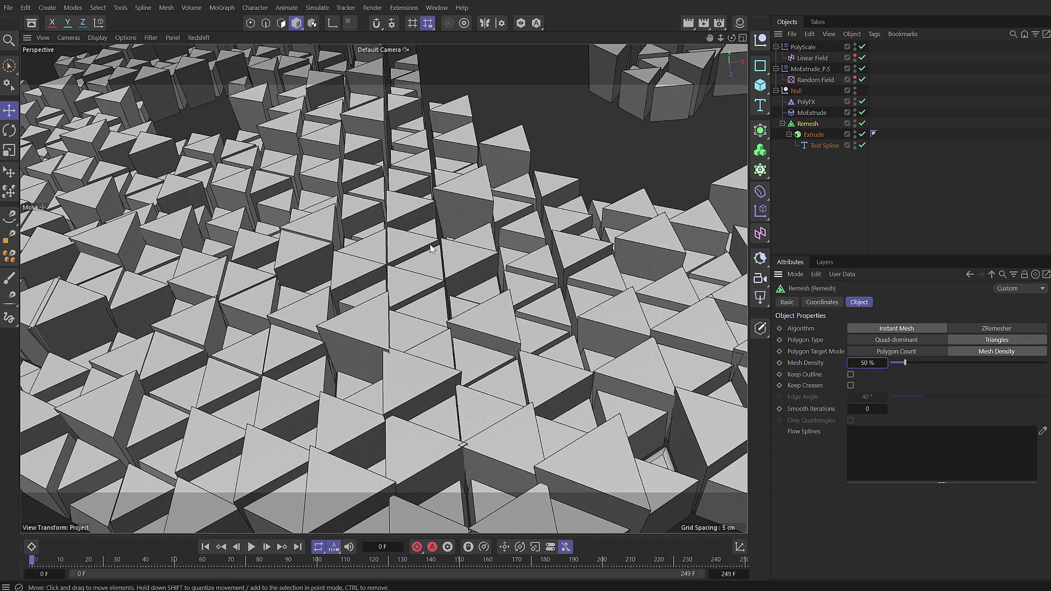
From a near top-down view, raise the Remesh mesh density to 250%.
scroll(339, 239, "down", 6)
left_click_drag(339, 240, 391, 337, "alt")
scroll(390, 338, "up", 4)
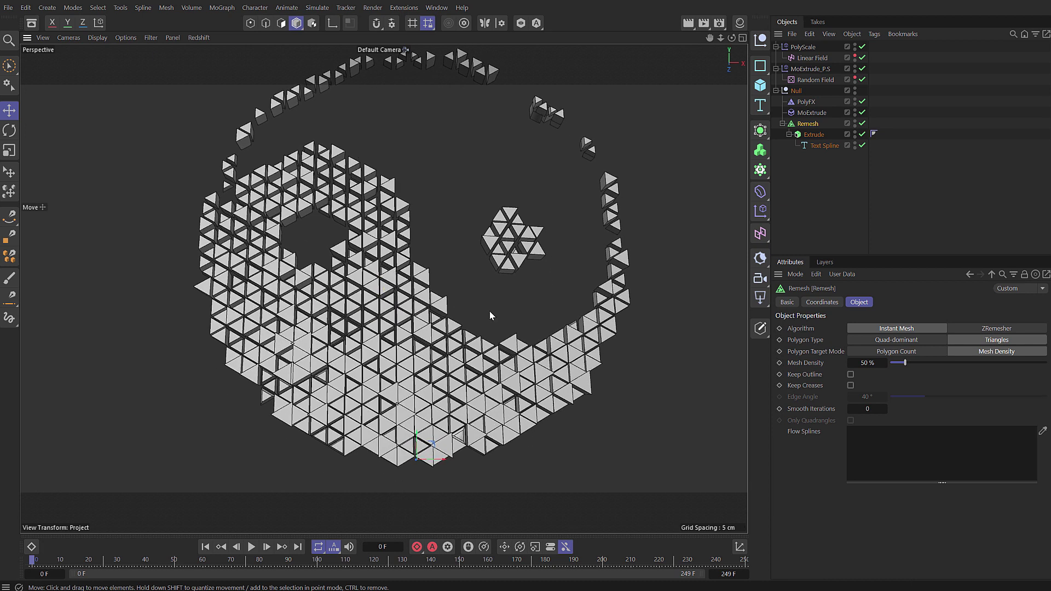
left_click(867, 363)
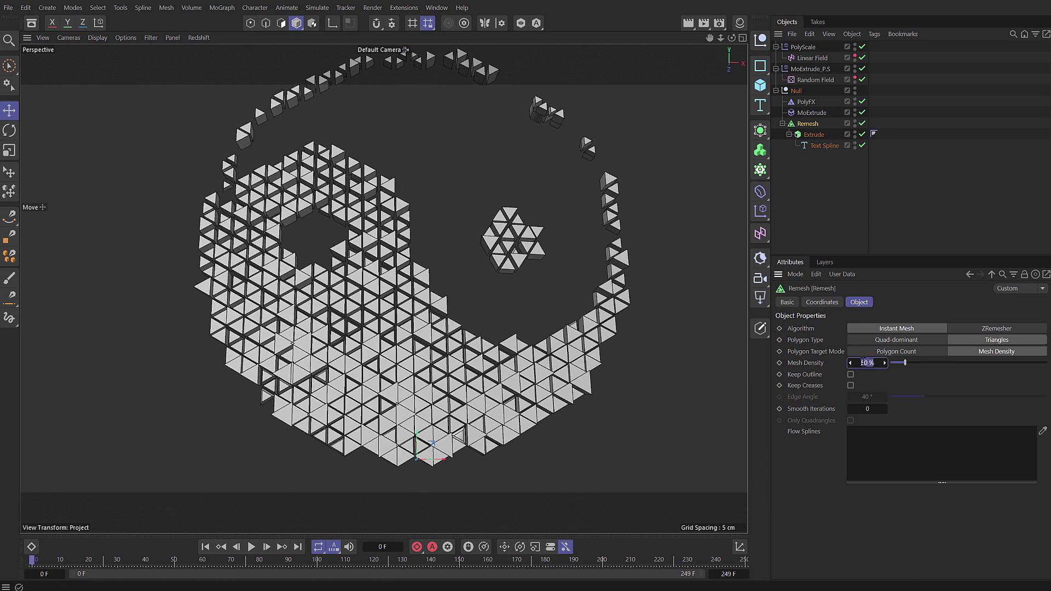
type("250")
key("Return")
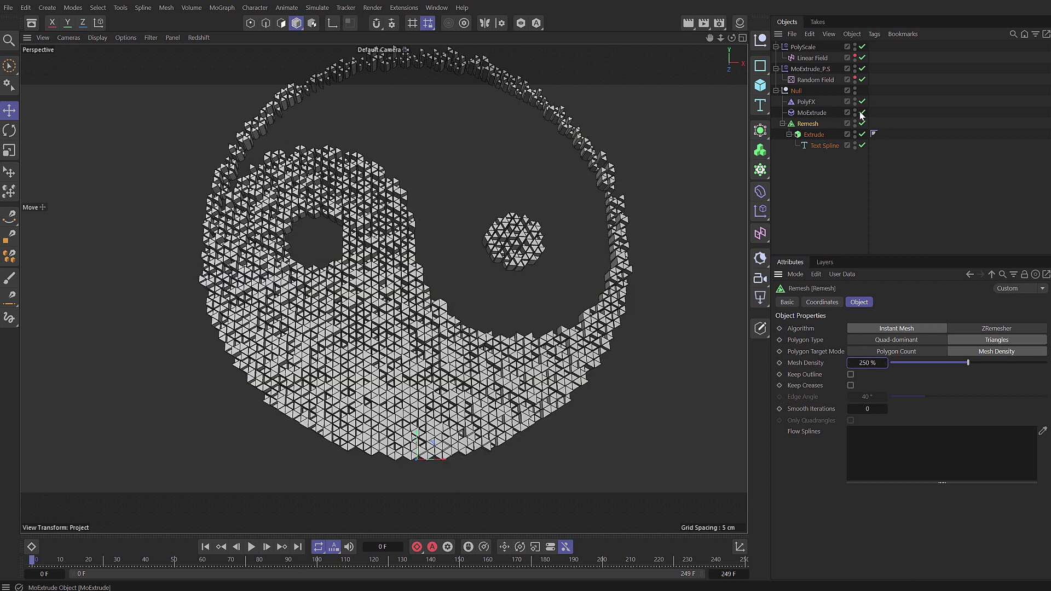
Disable MoExtrude and switch Remesh to quad-dominant polygons.
left_click(862, 112)
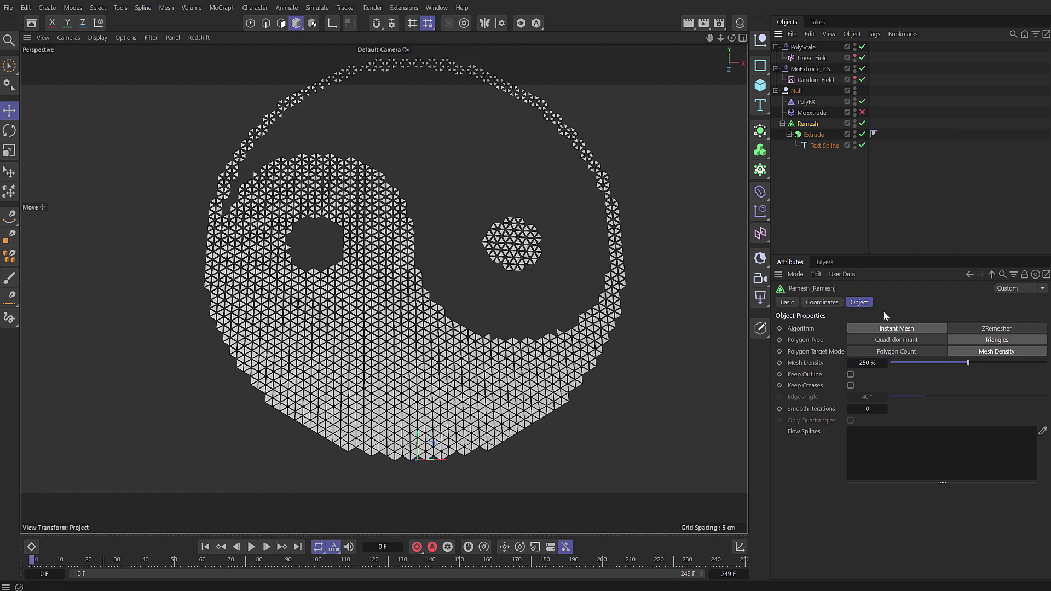
left_click(893, 340)
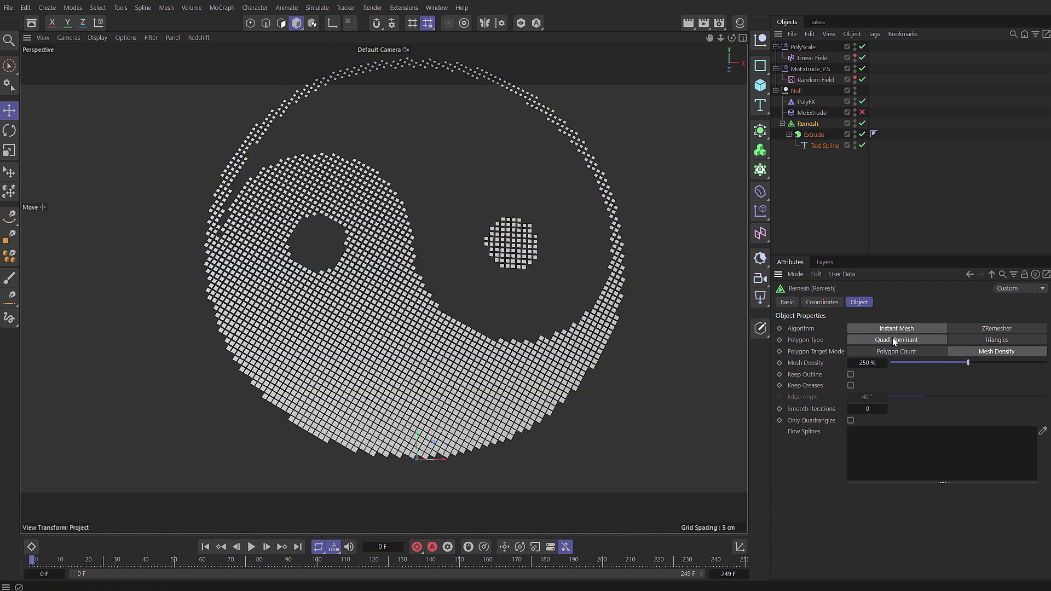
middle_click_drag(443, 194, 418, 241, "alt")
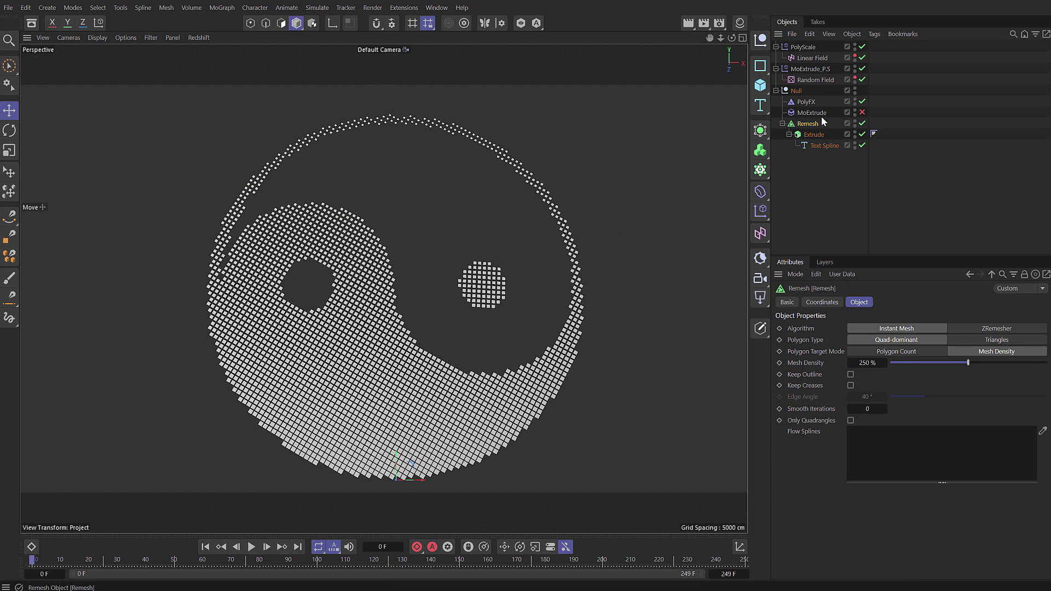
Add a Plain effector via command search and name it PolyRandScale.
left_click(806, 103)
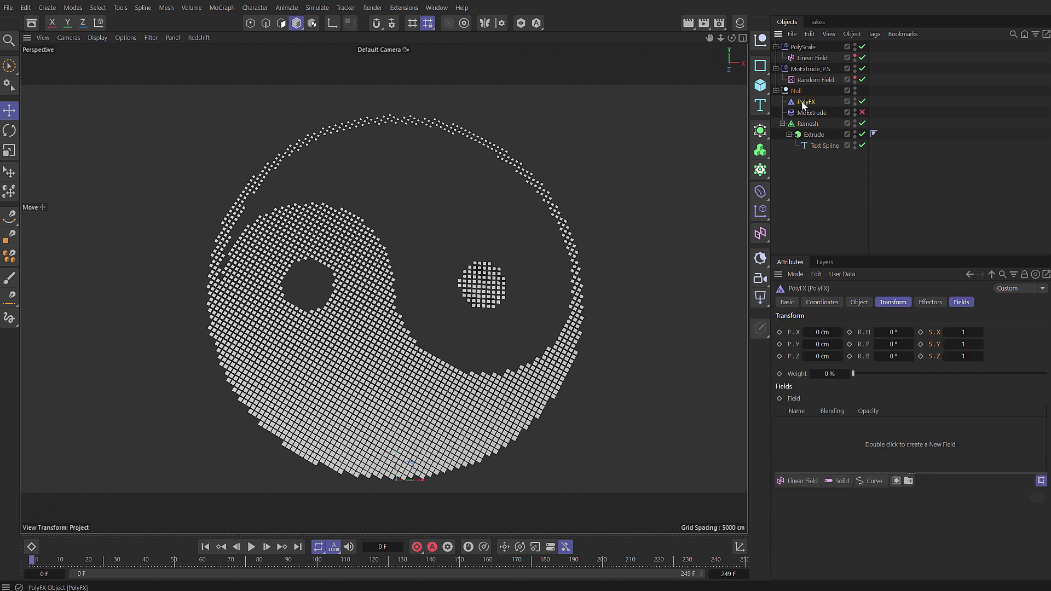
key("shift+c")
type("plain")
key("Return")
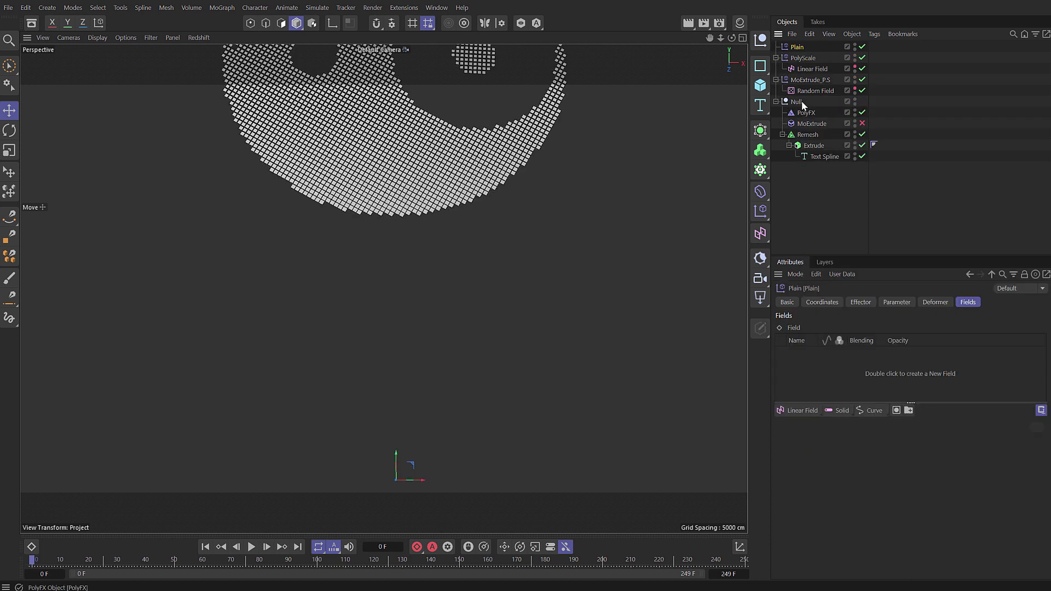
double_click(796, 47)
type("PolyRandScale")
key("Return")
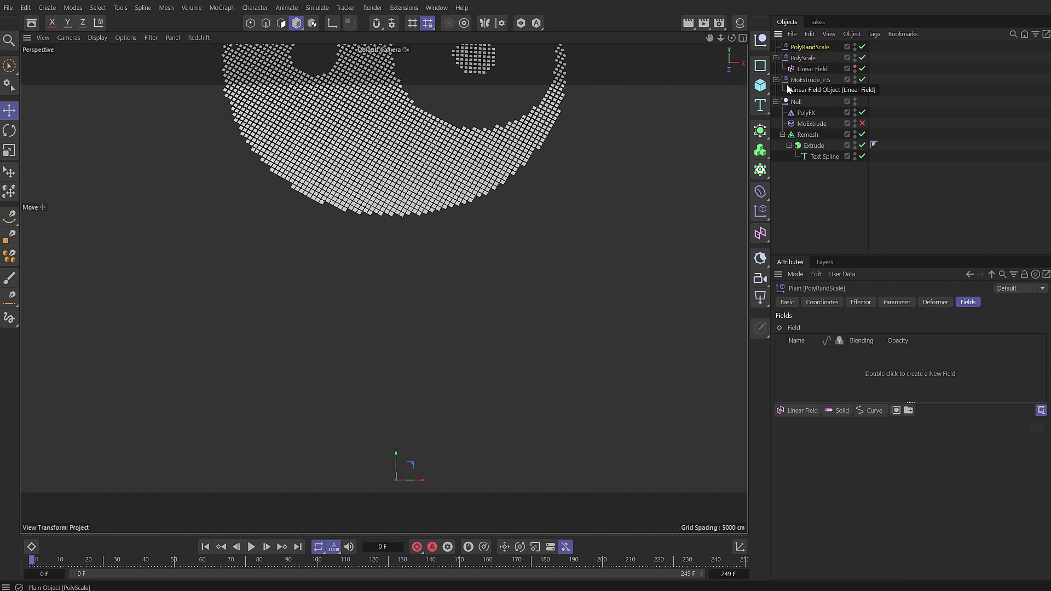
Make PolyRandScale skip Position and scale pieces uniformly by -1.
left_click(882, 301)
left_click(842, 365)
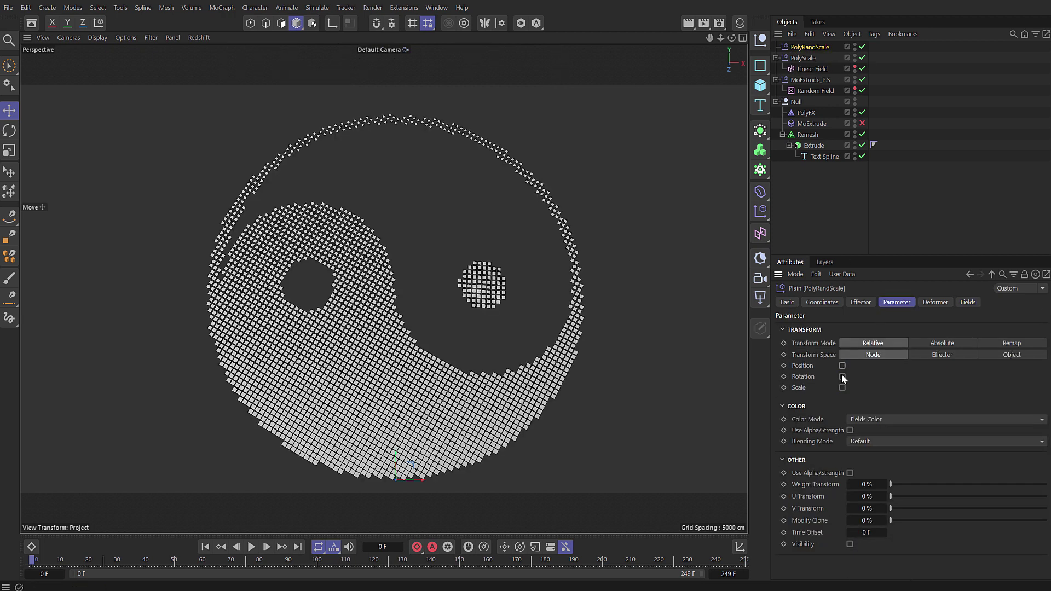
left_click(842, 388)
left_click(842, 399)
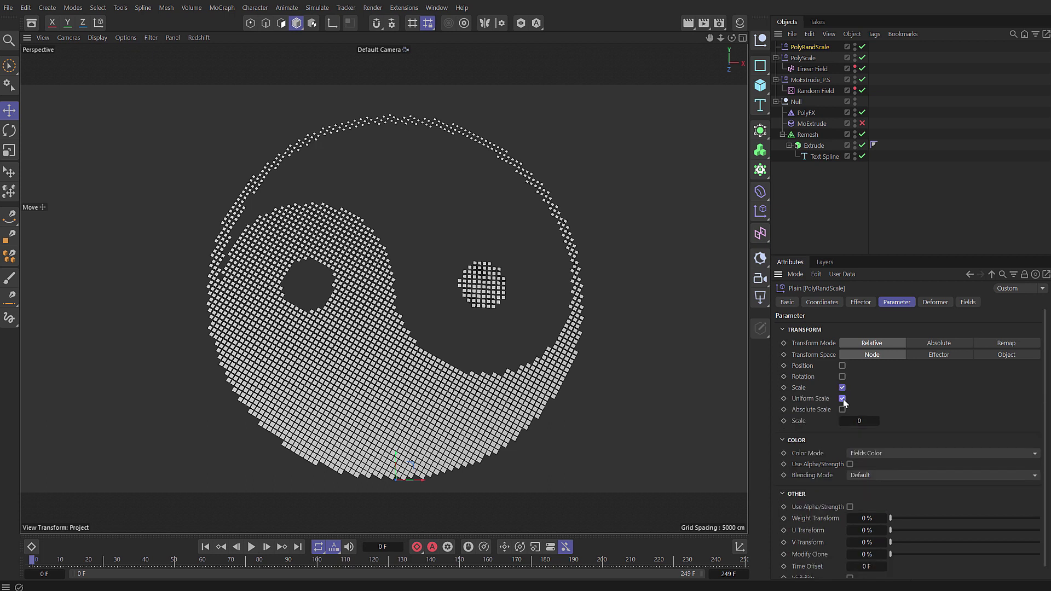
left_click(857, 421)
type("-1")
key("Return")
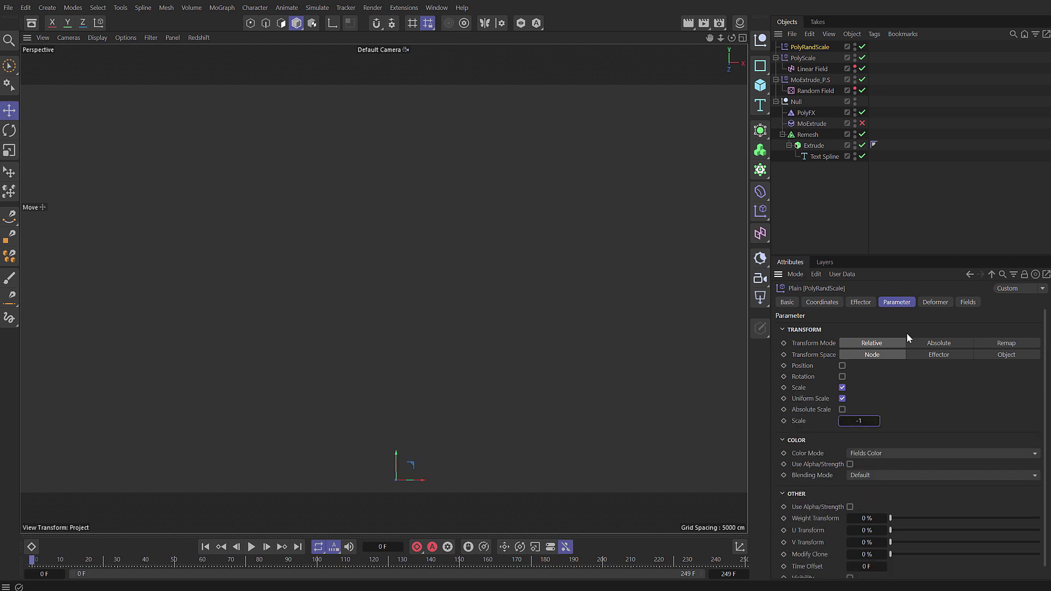
Drive PolyRandScale with a Random Field at 5% scale, 50% speed and 250 F loop.
left_click(967, 302)
left_click(799, 412)
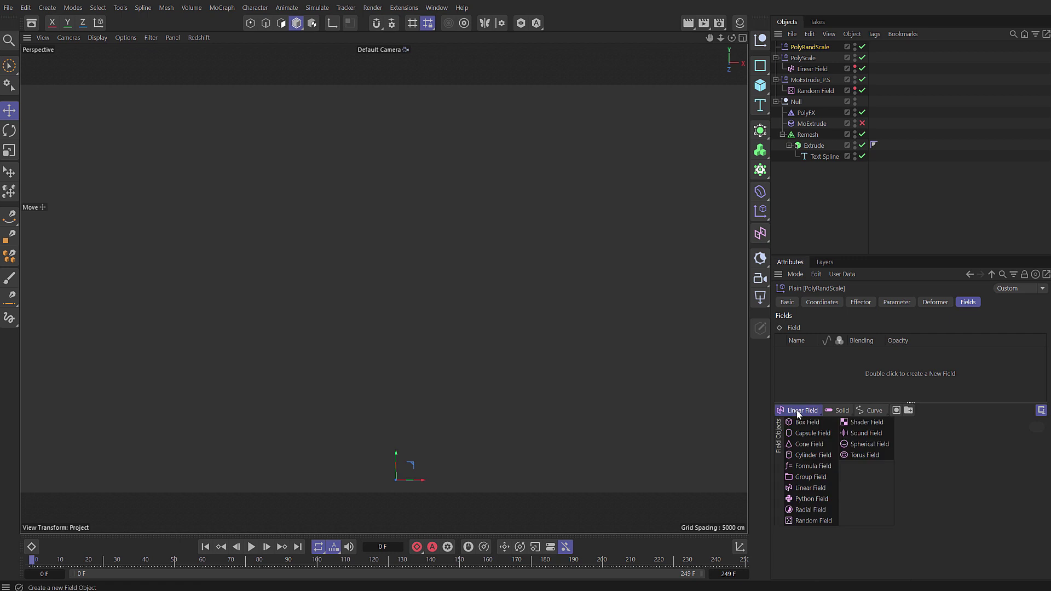
left_click(802, 520)
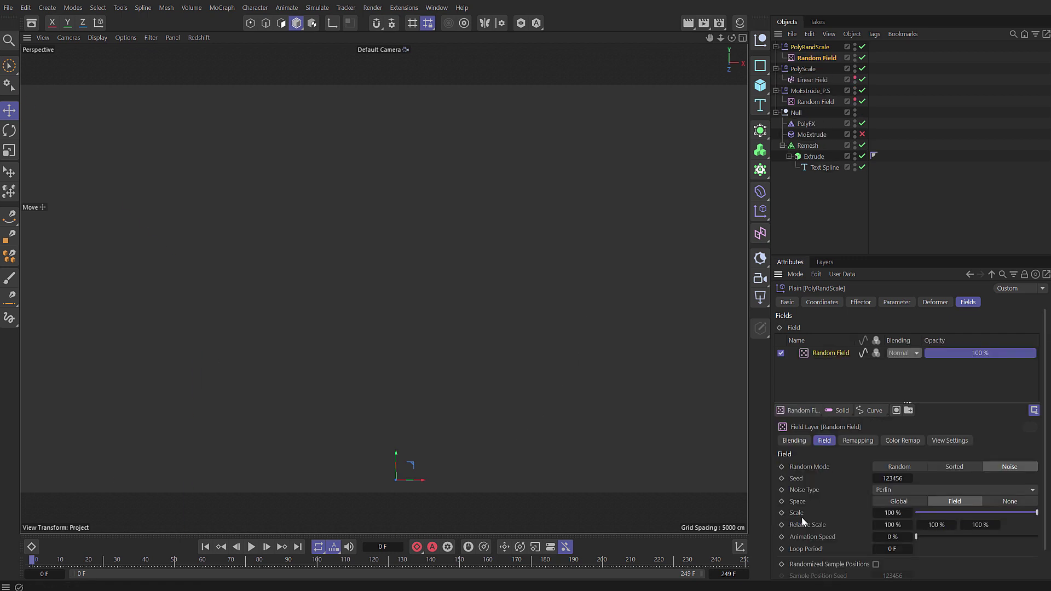
double_click(873, 514)
type("5")
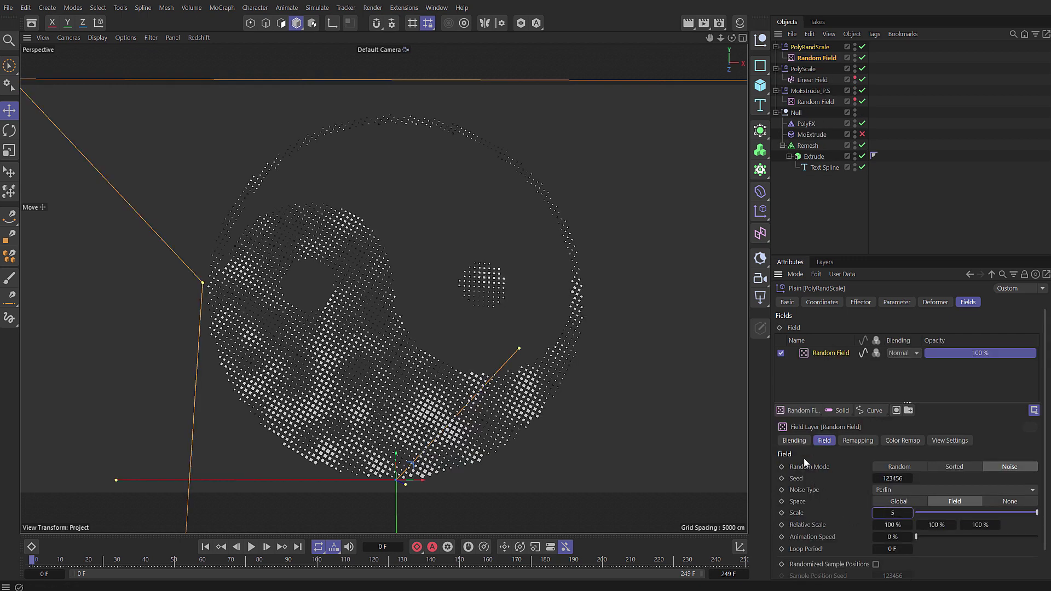
double_click(892, 537)
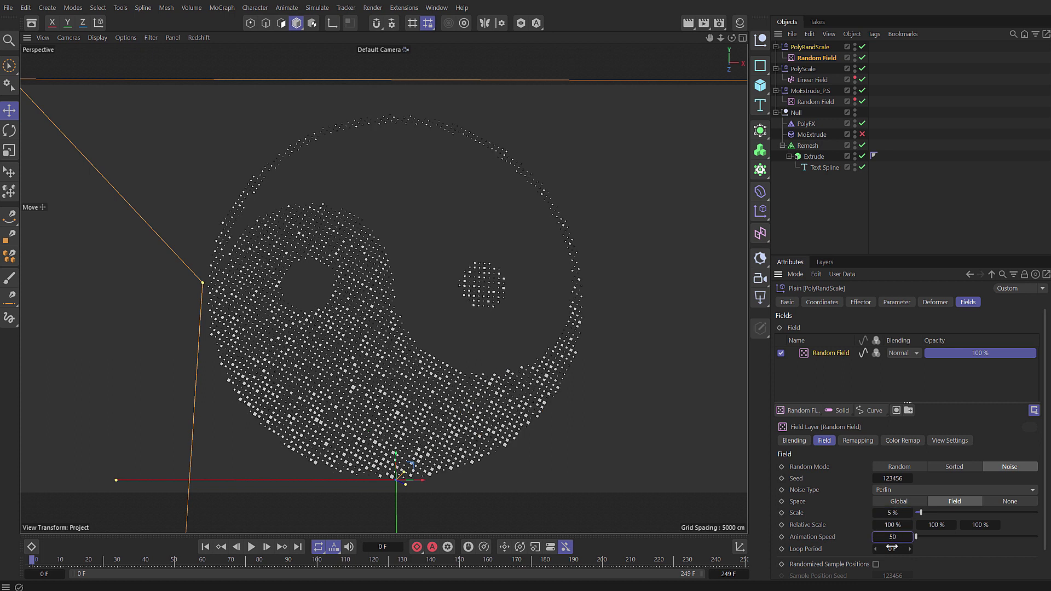
double_click(891, 548)
type("250")
key("Return")
Add a Curve layer above the Random Field and bend its Shape into an S-curve.
left_click(864, 412)
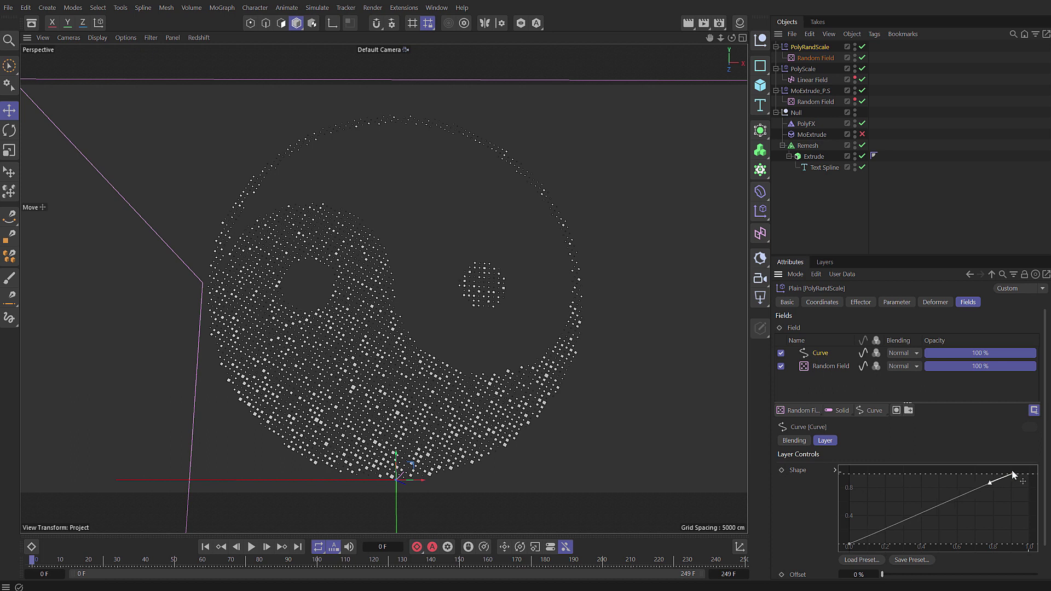
left_click_drag(1012, 471, 967, 474)
mouse_move(848, 543)
left_mouse_down()
mouse_move(909, 544)
mouse_move(905, 522)
left_mouse_up()
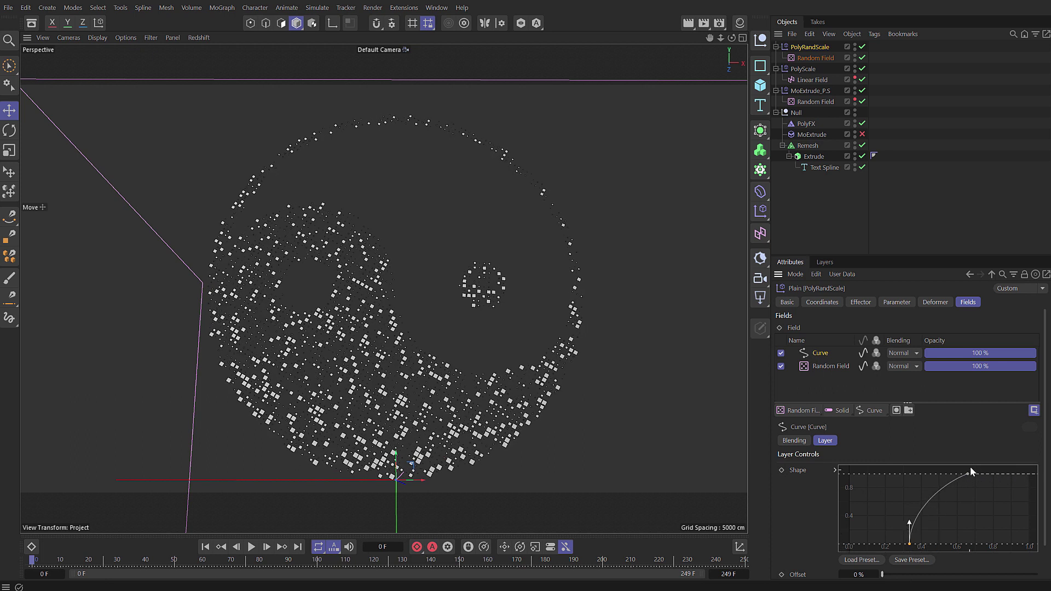
left_click_drag(969, 469, 977, 502)
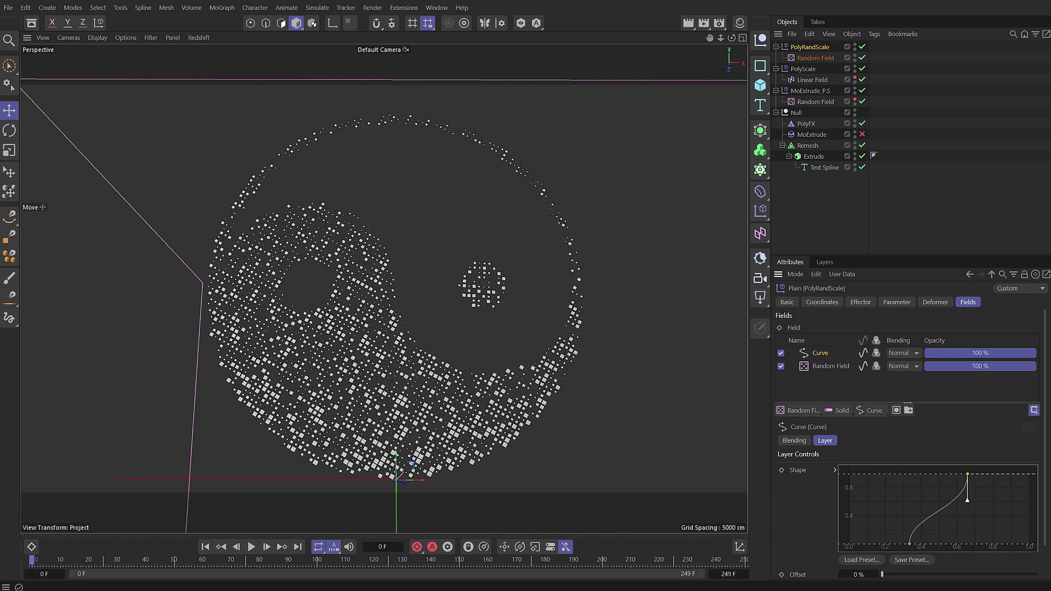
Preview playback with the Curve layer toggled, then nudge its points to about 0.47 and 0.79.
left_click(251, 546)
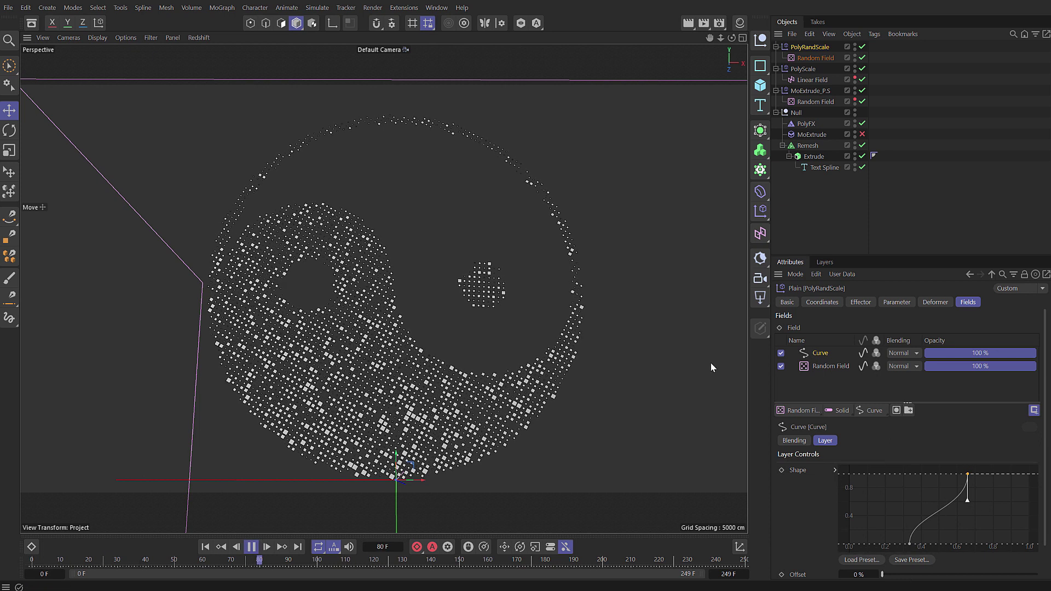
left_click(780, 353)
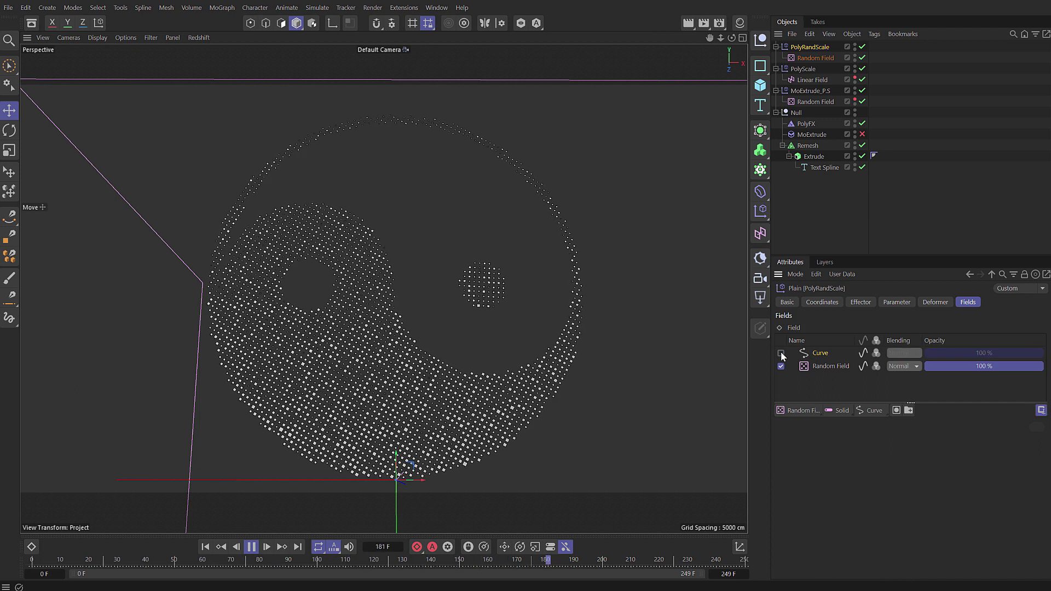
left_click(781, 353)
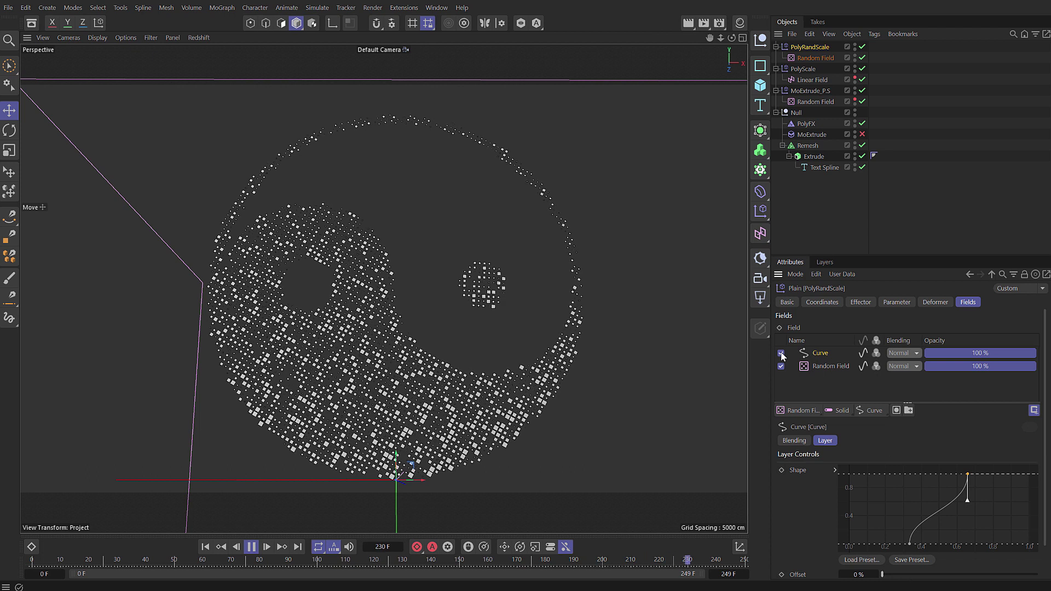
key("F8")
left_click_drag(911, 546, 923, 547)
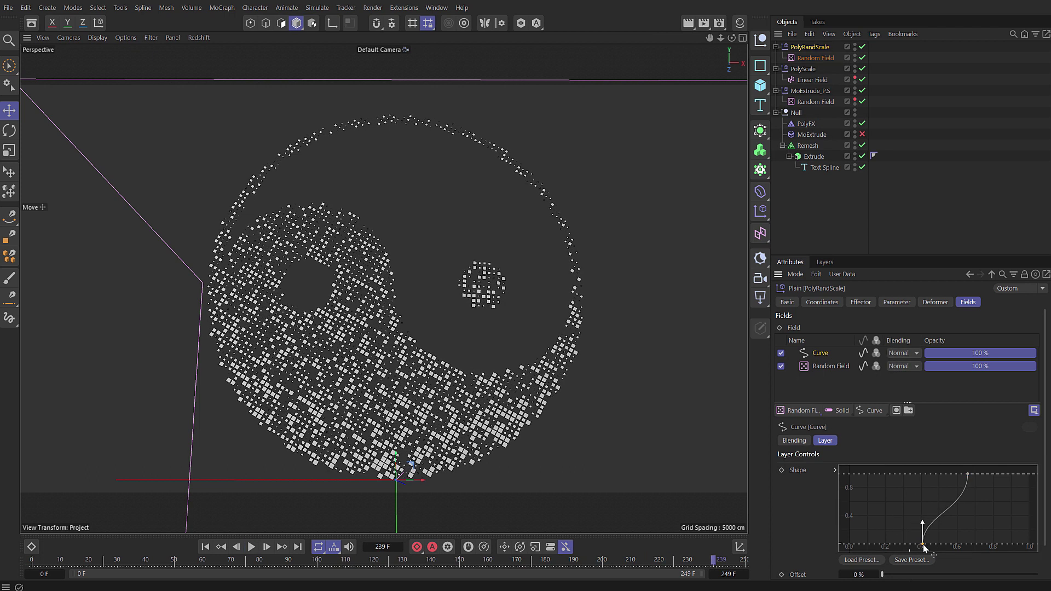
left_click_drag(969, 472, 980, 473)
left_click_drag(61, 558, 31, 560)
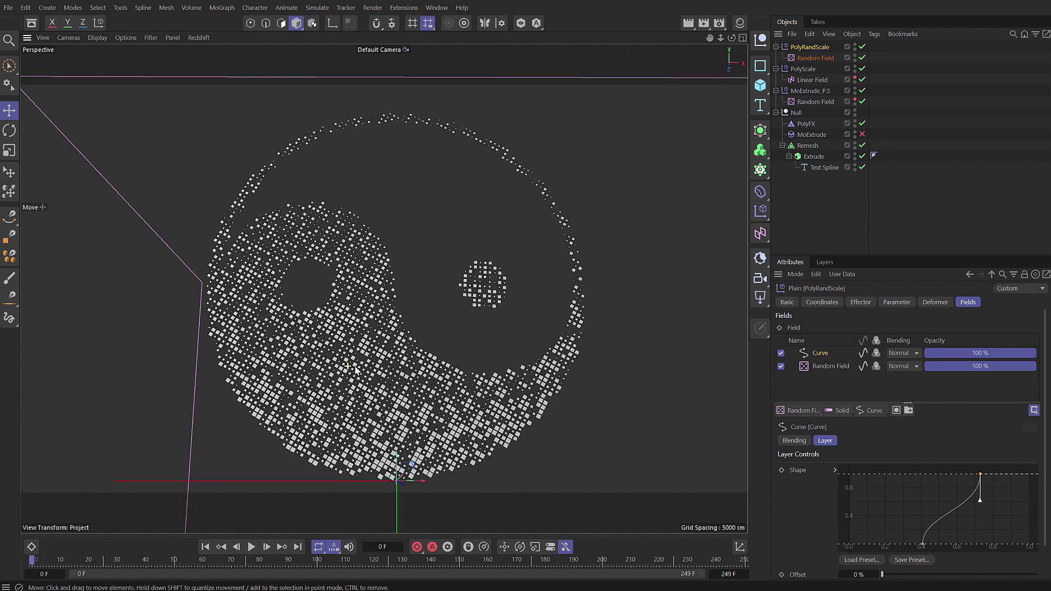
Wrap the Null in a Subdivision Surface to round the pieces into dots.
scroll(351, 368, "up", 6)
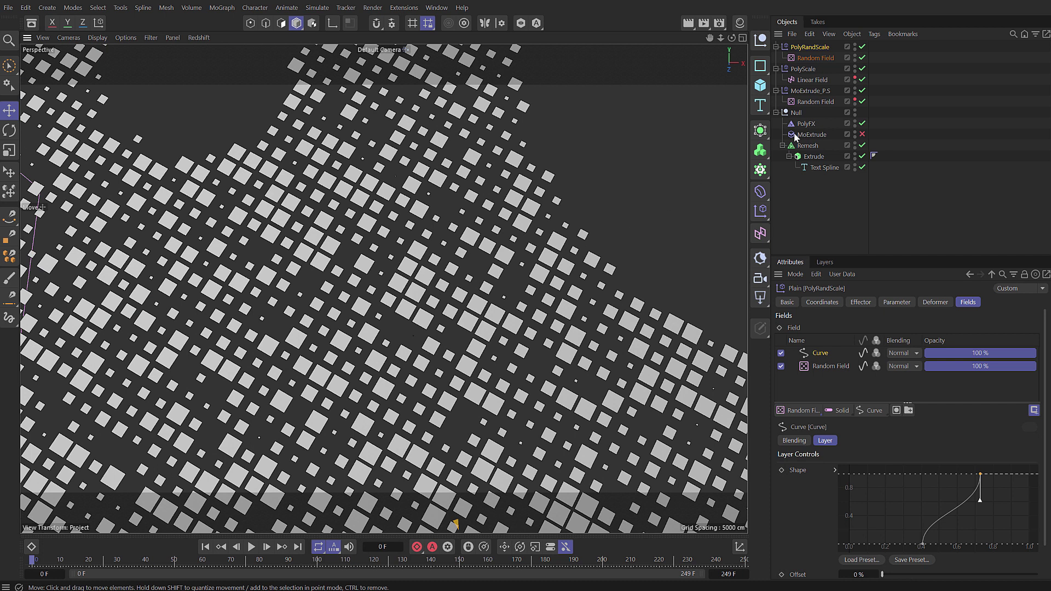
left_click(796, 113)
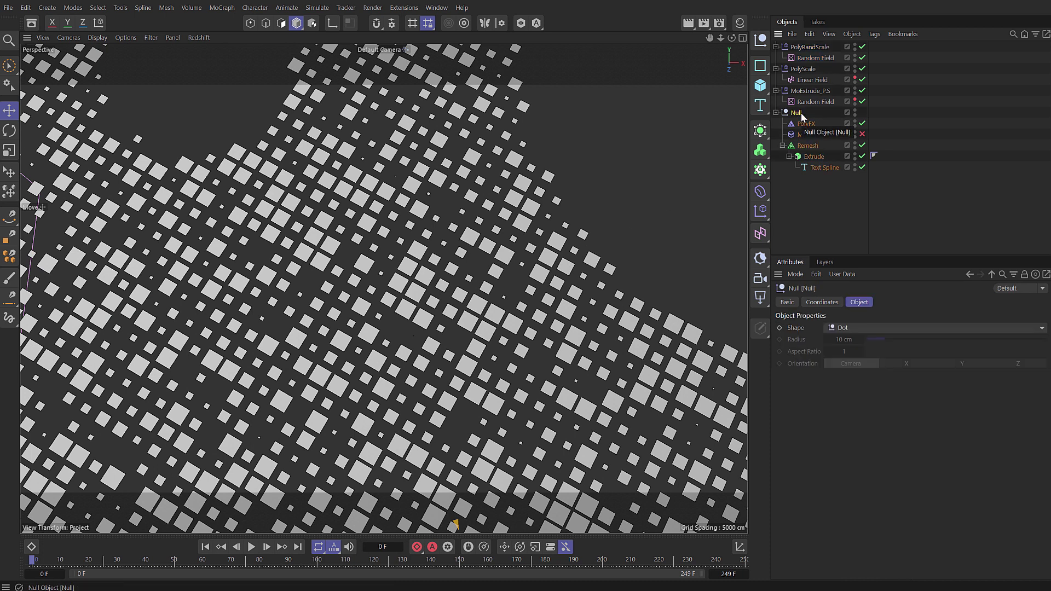
left_click(760, 132, "alt")
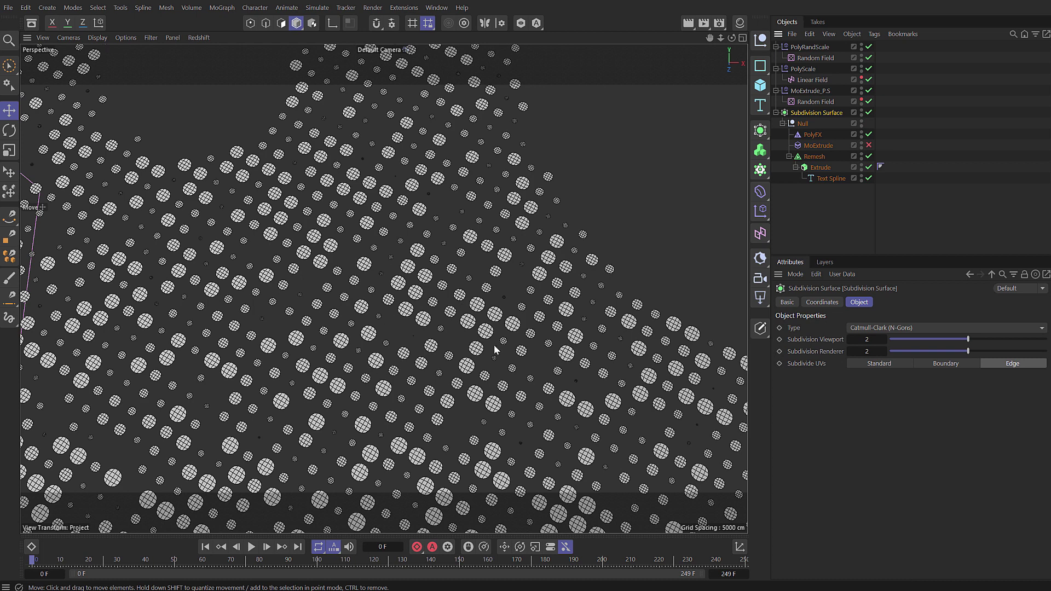
scroll(394, 352, "down", 8)
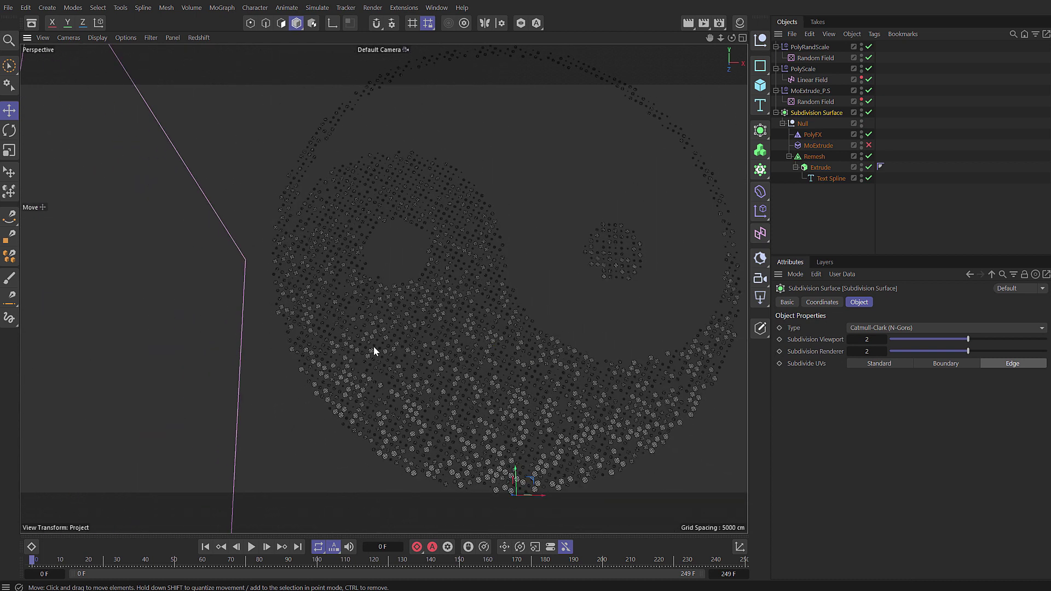
Switch to Gouraud shading, hide the Random Field's guide lines, and preview the dot cloud.
key("n")
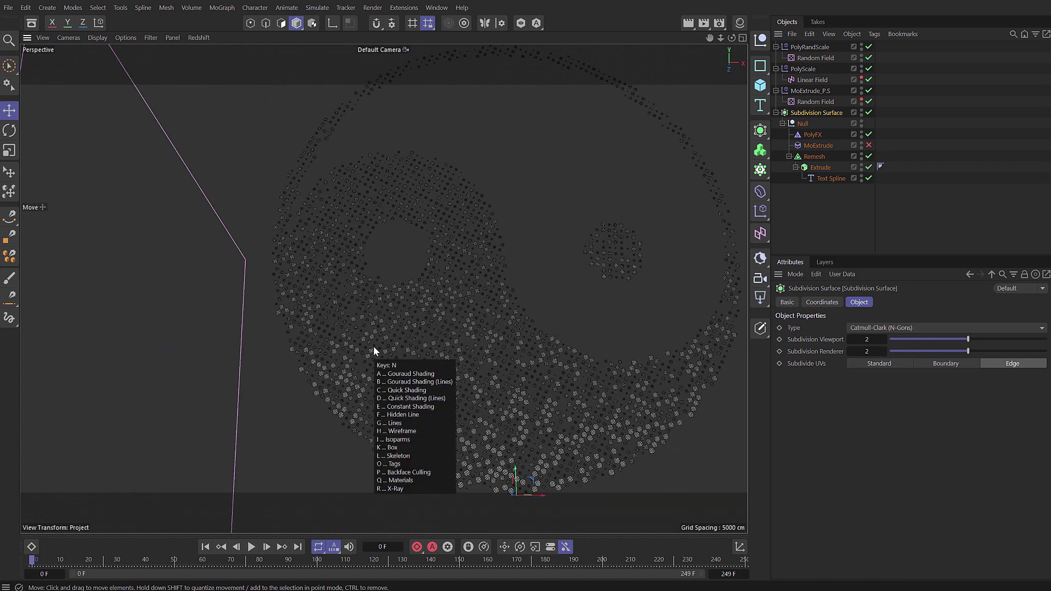
key("a")
left_click_drag(485, 283, 433, 306, "alt")
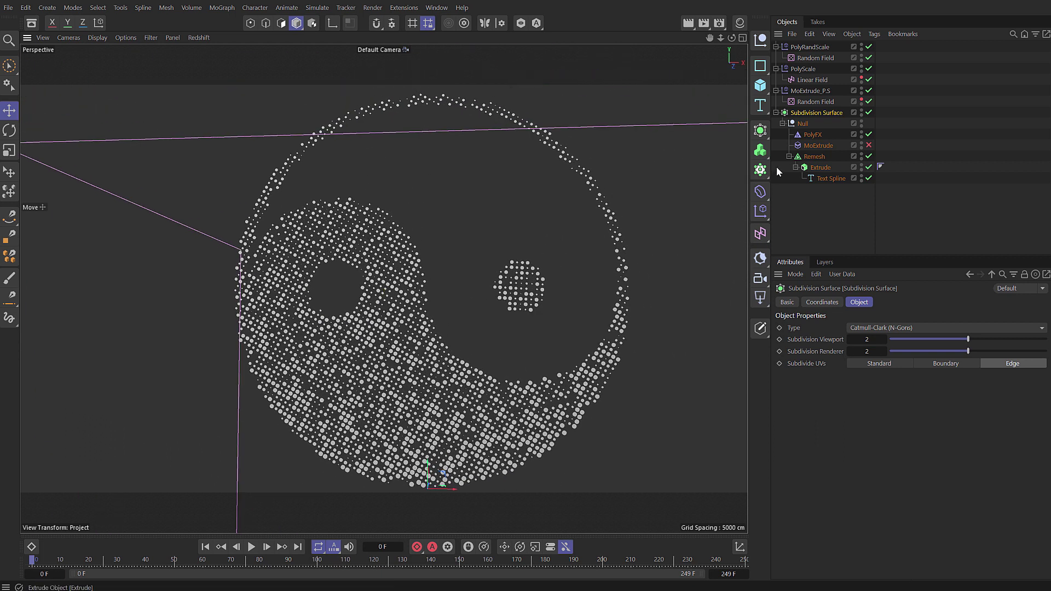
left_click(861, 57)
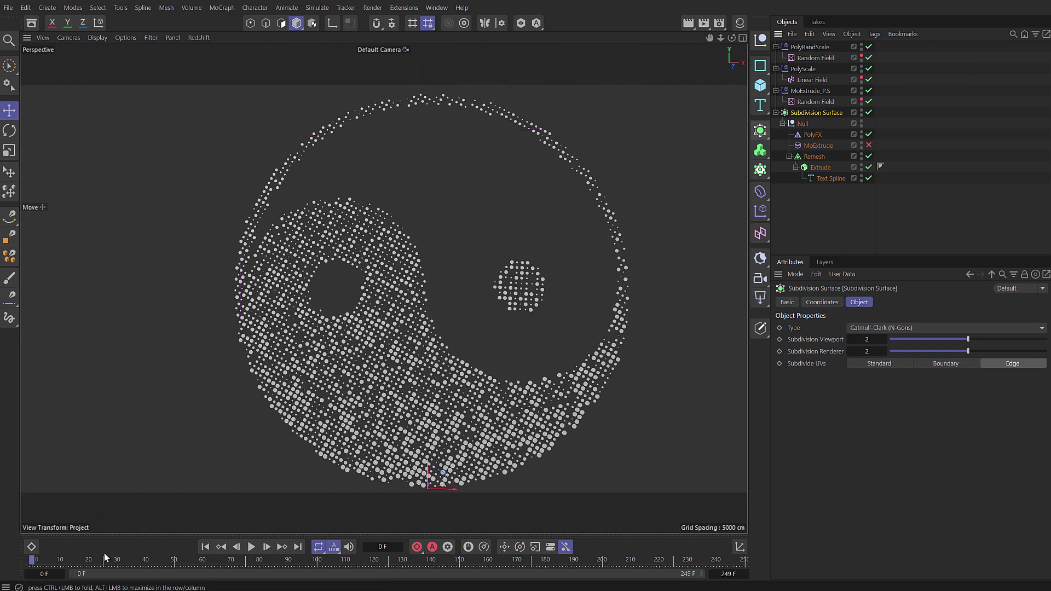
left_click_drag(93, 564, 32, 568)
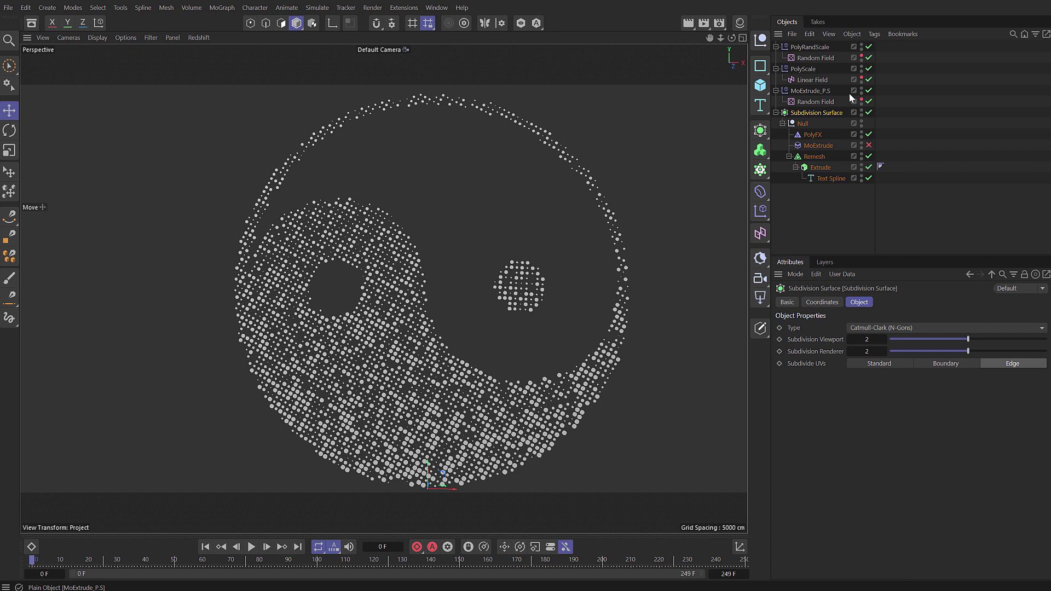
Wrap the dot setup in a MoGraph Fracture set to Explode Segments mode.
left_click(221, 7)
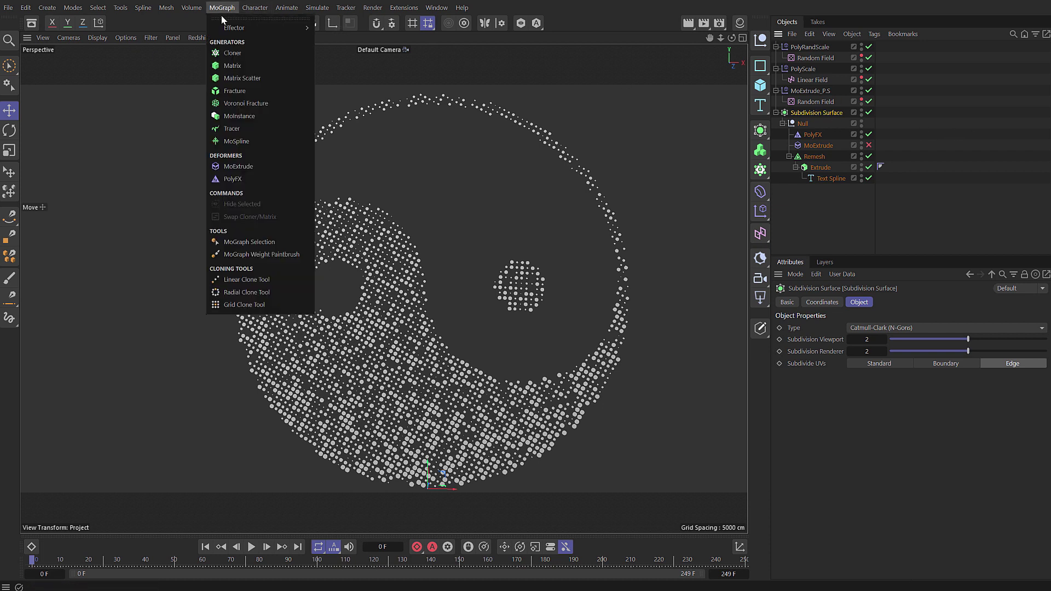
left_click(247, 90)
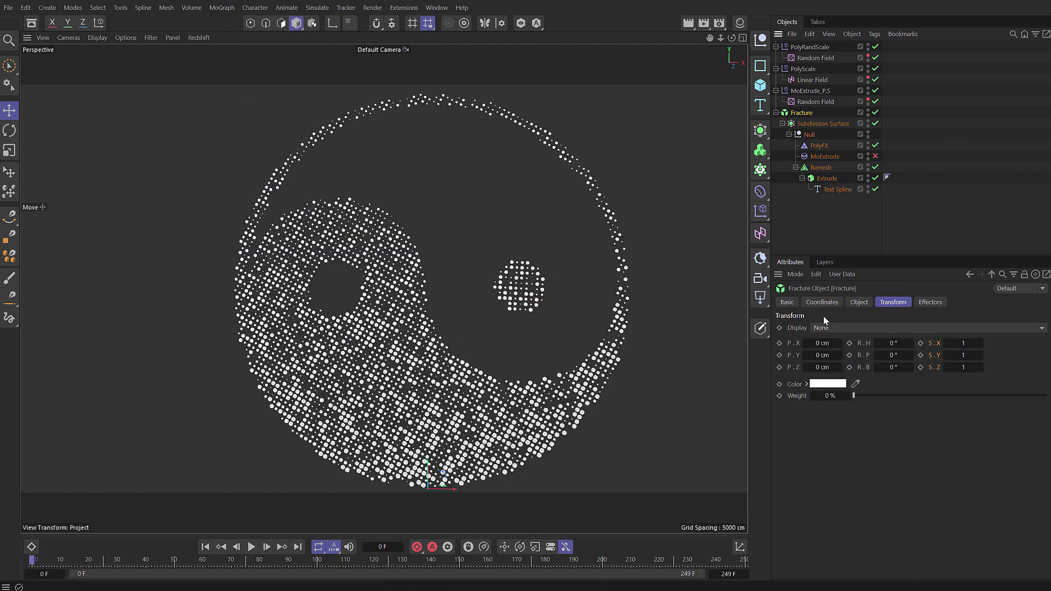
left_click(858, 303)
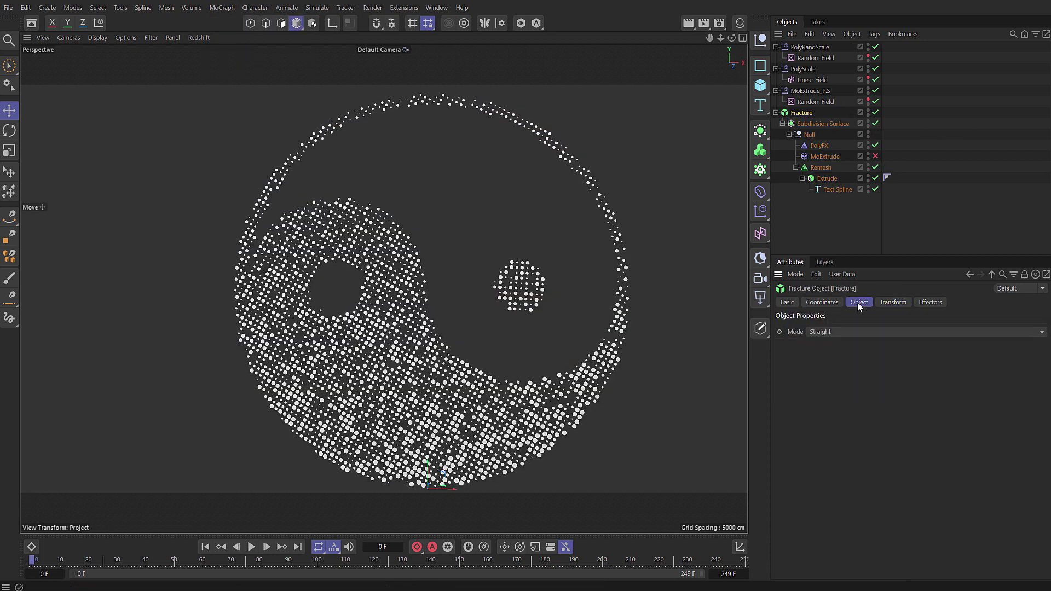
left_click(850, 331)
left_click(850, 359)
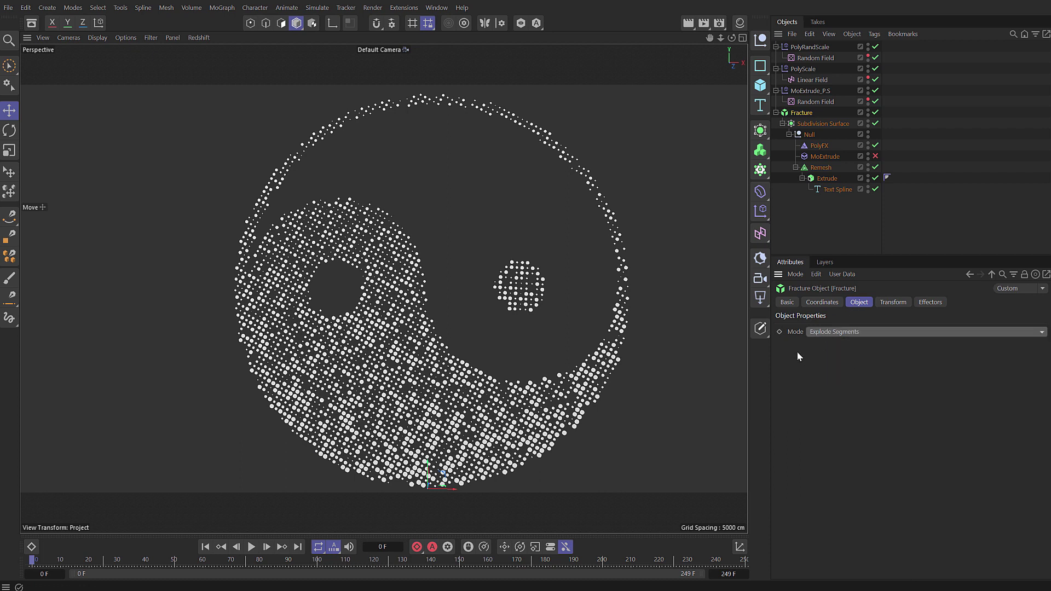
Switch off the Subdivision Surface so the animated pieces show as square tiles.
mouse_move(127, 559)
left_mouse_down()
mouse_move(255, 563)
mouse_move(148, 561)
left_mouse_up()
left_click(204, 547)
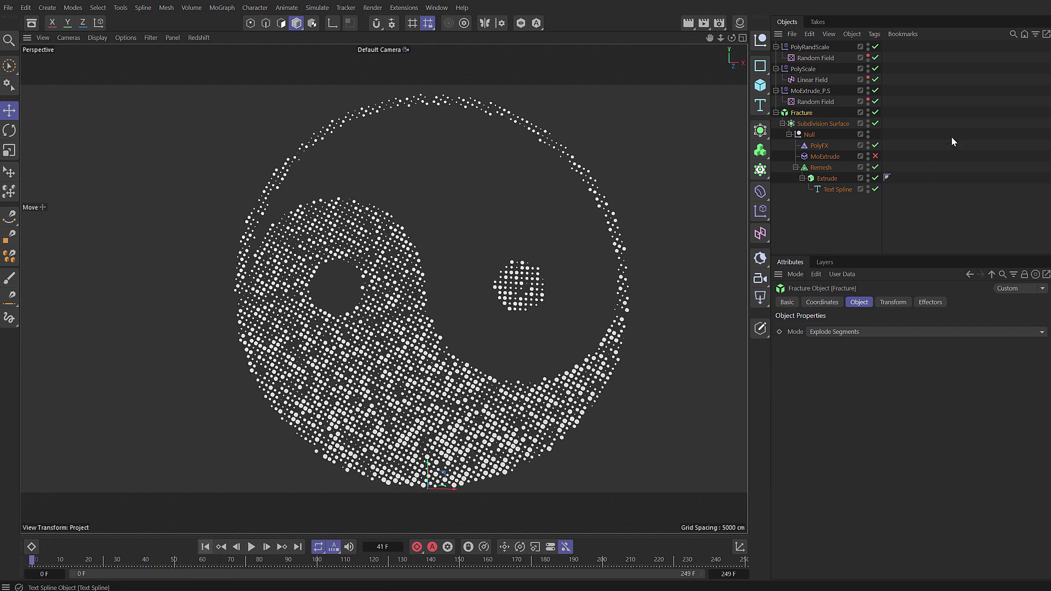
left_click(875, 122)
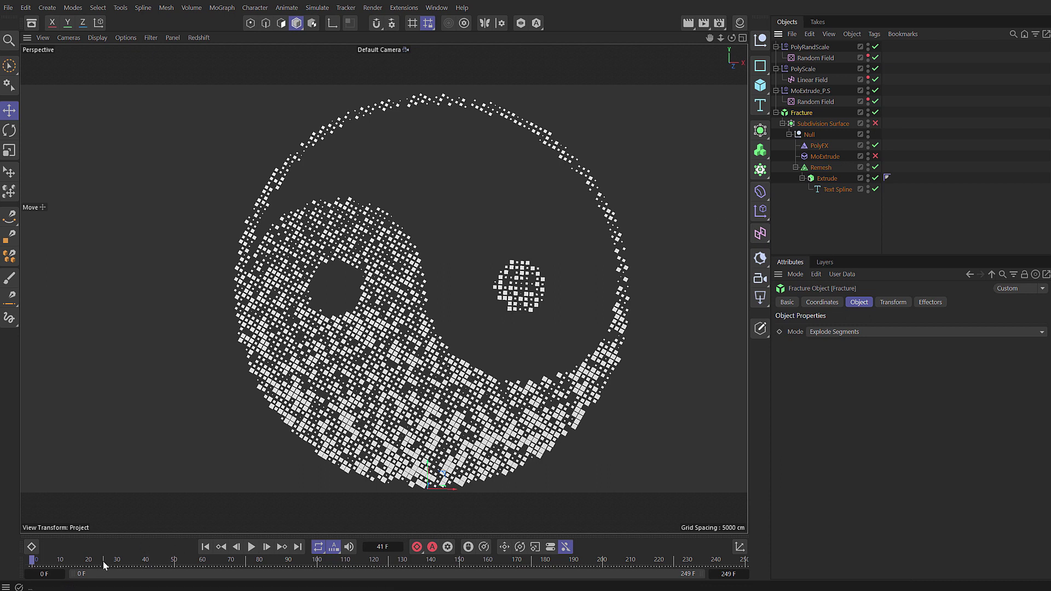
left_click_drag(104, 563, 31, 567)
Add a Plain effector via the Commander and rename it Colour.
key("shift+c")
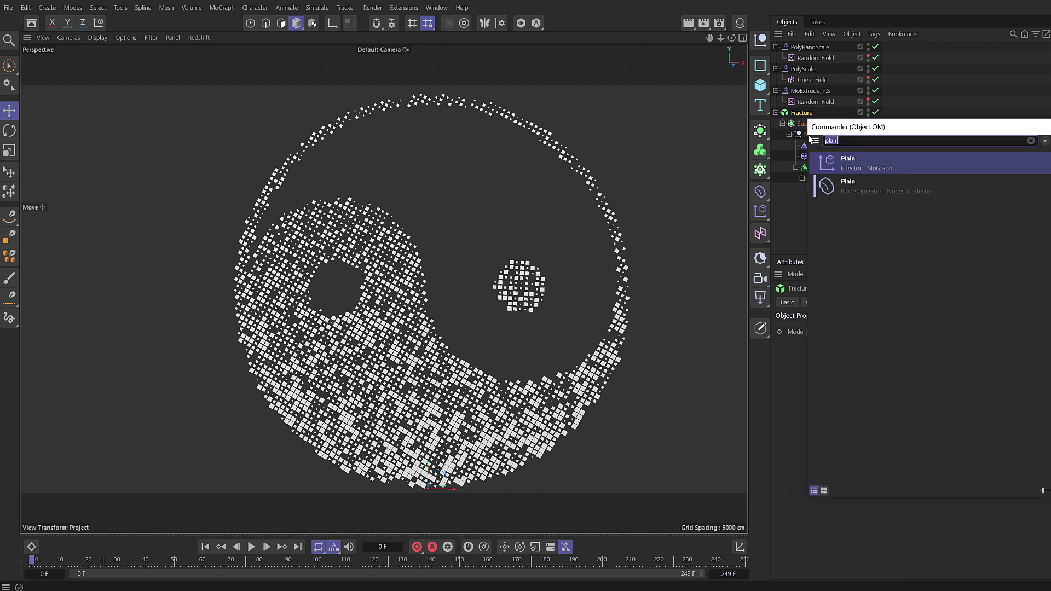
type("plain")
key("Return")
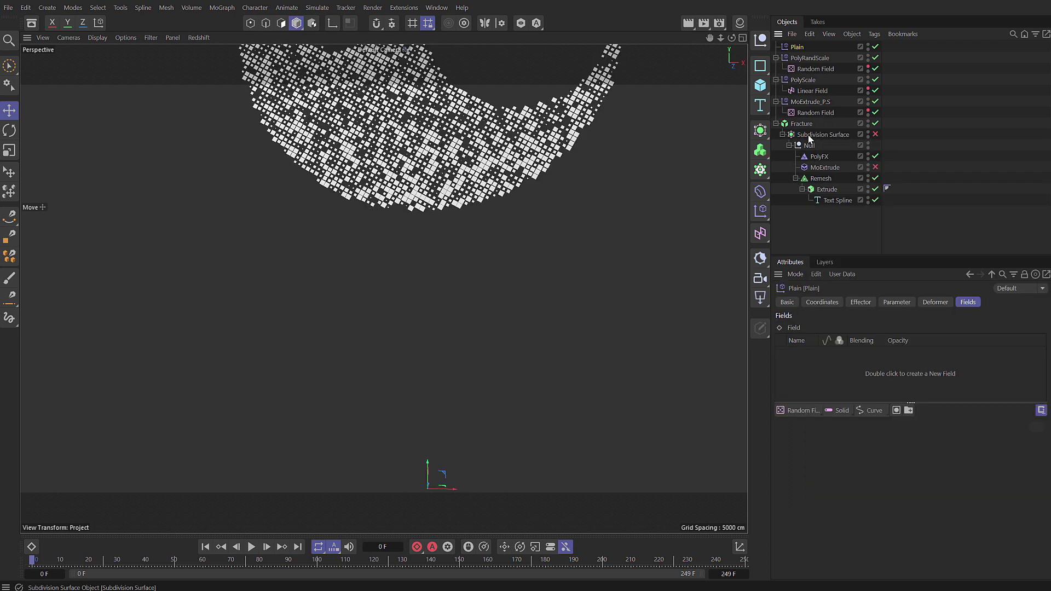
double_click(796, 47)
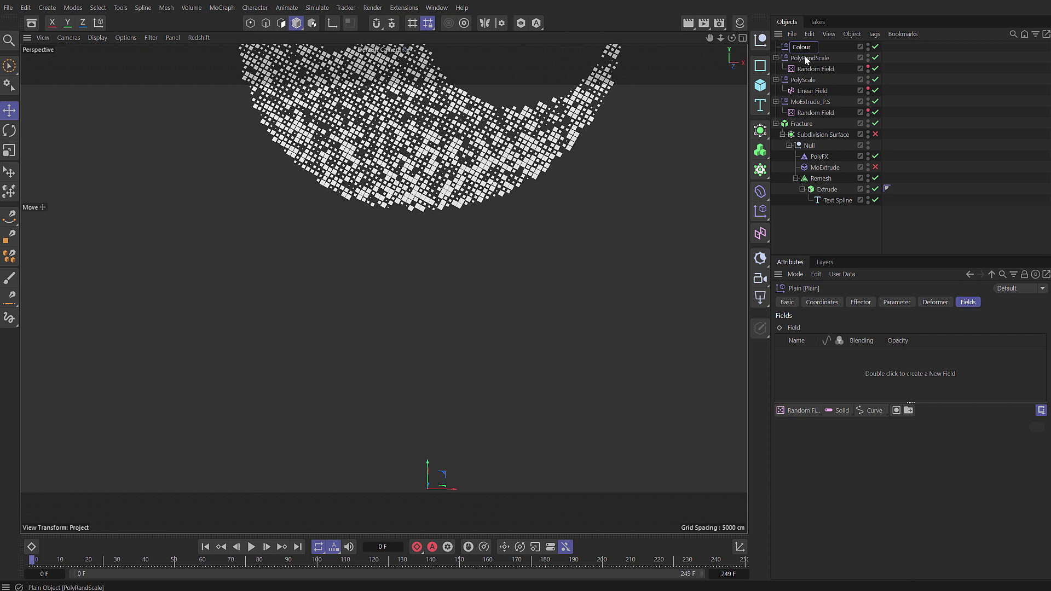
type("Colour")
key("Return")
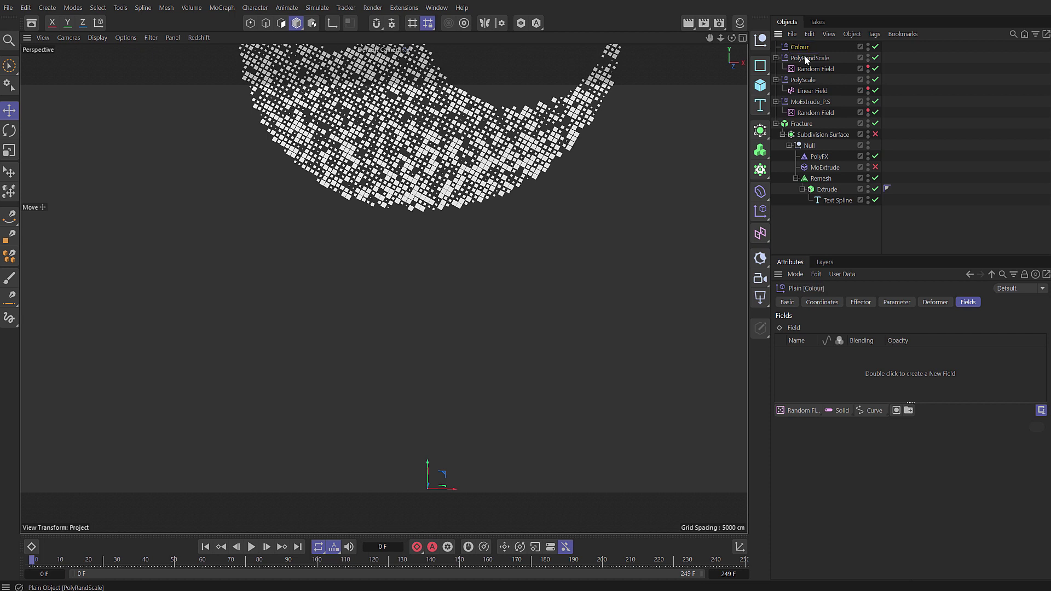
Uncheck Position and add the Random Field to Colour's Fields with a Gradient colour remap.
left_click(883, 302)
left_click(841, 365)
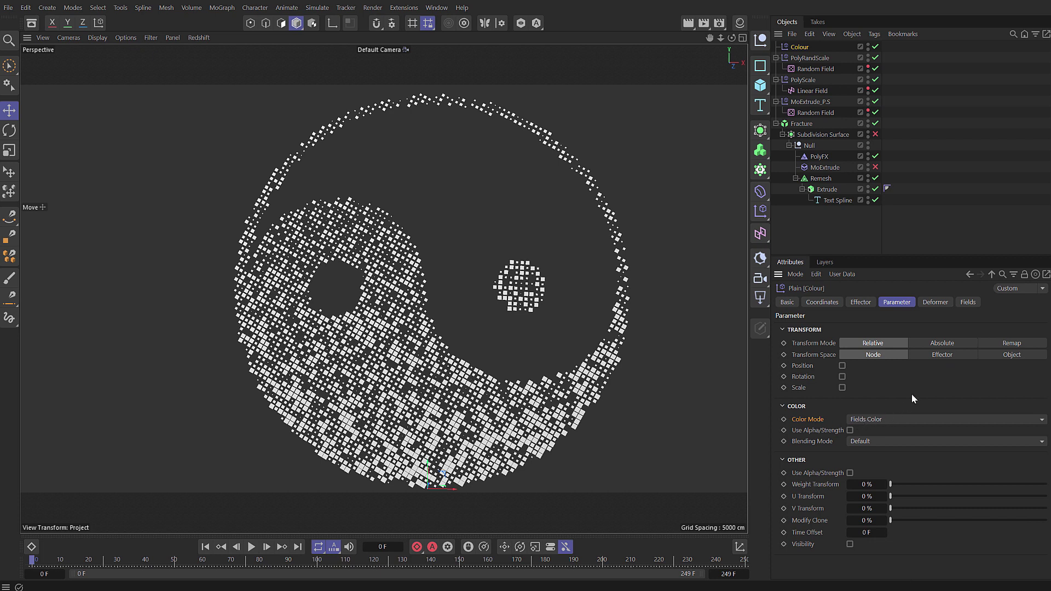
left_click(967, 303)
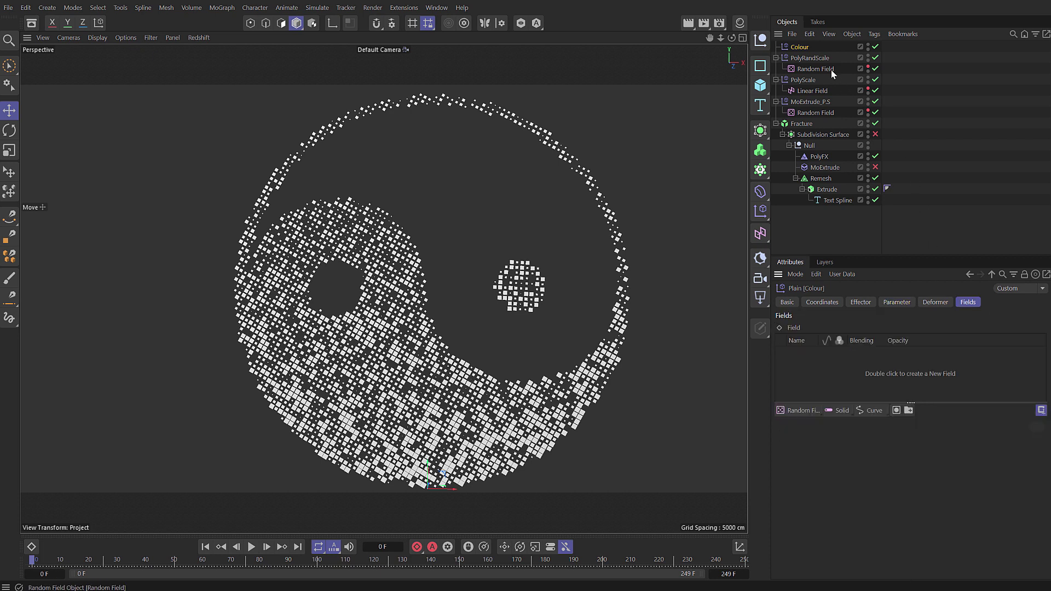
left_click_drag(829, 71, 810, 362)
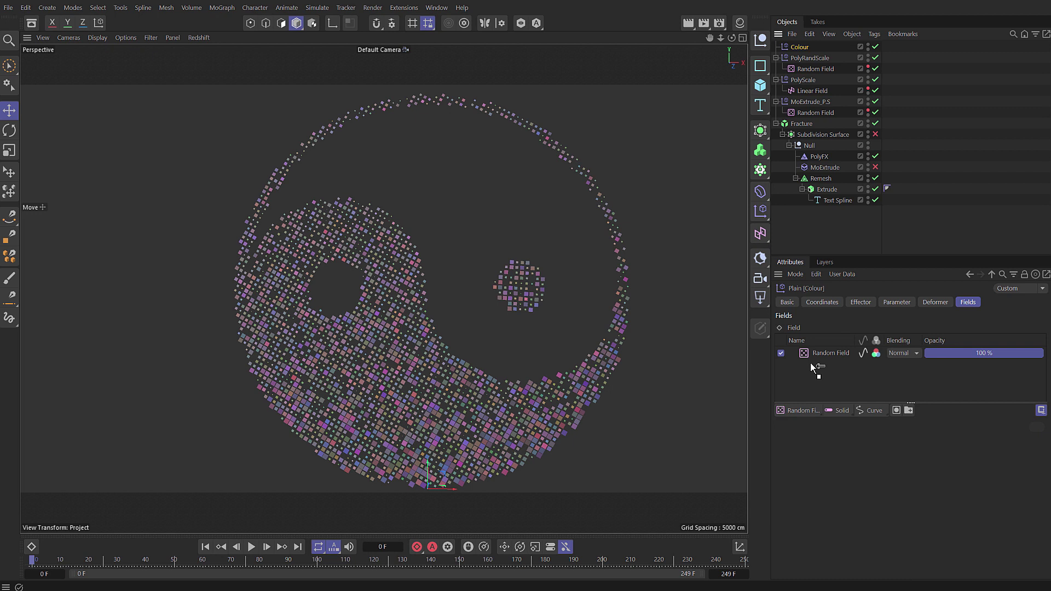
left_click(832, 356)
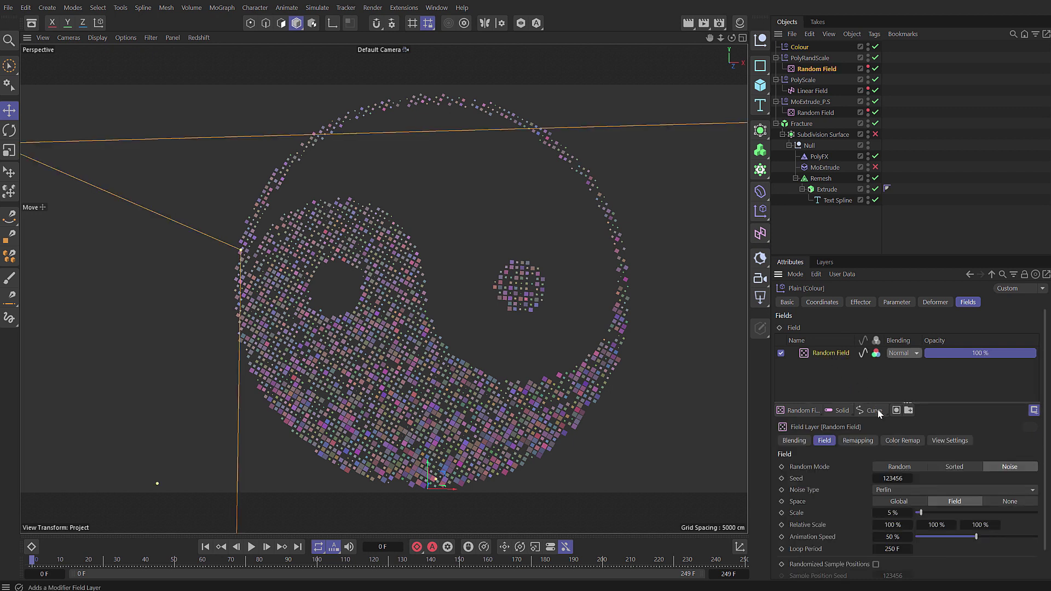
left_click(900, 440)
left_click(876, 466)
left_click(871, 507)
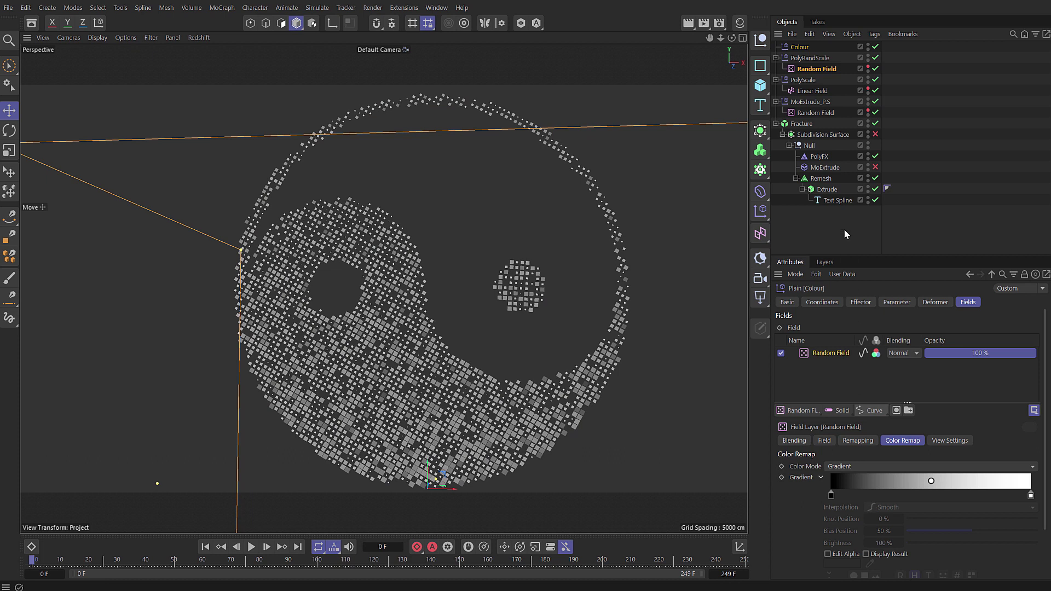
Stop the PolyRandScale effector's Random Field from contributing colour.
left_click(808, 59)
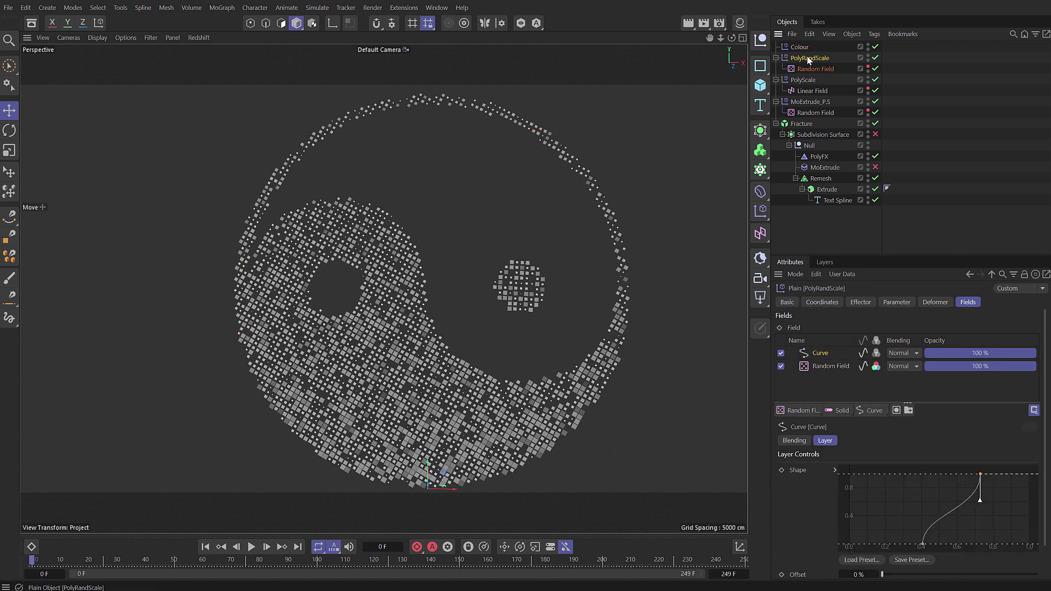
left_click(877, 368)
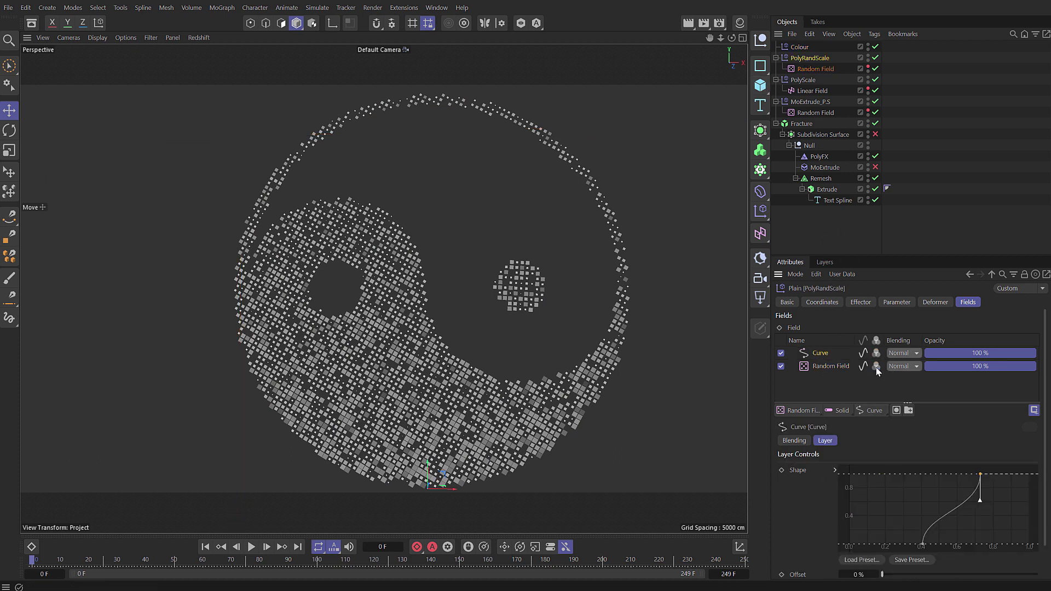
left_click(800, 47)
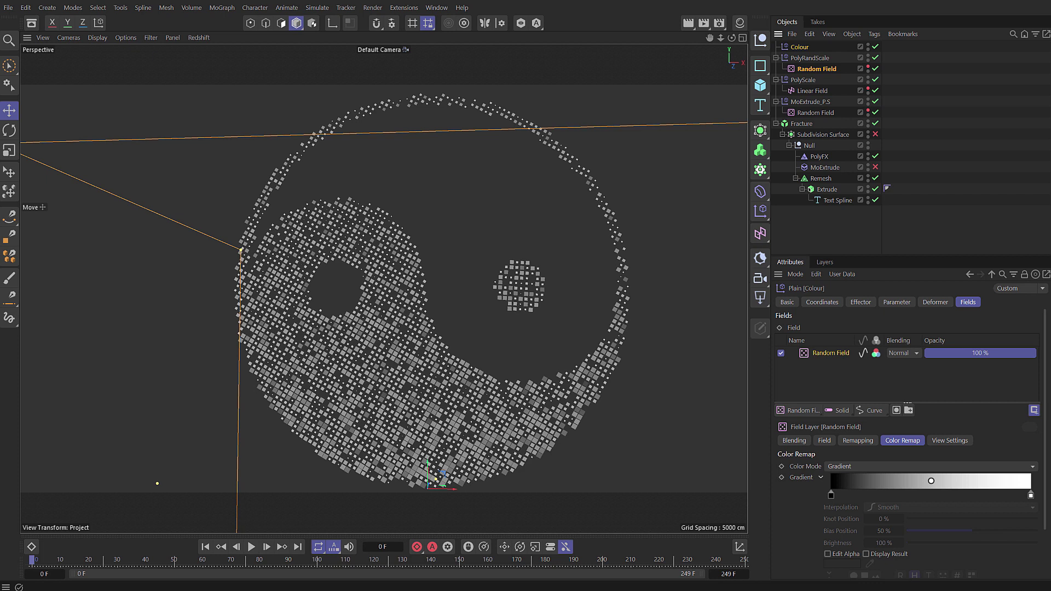
Add a Plane oriented to +Z at P.Z 3 cm, with its editor visibility turned off.
left_click(826, 234)
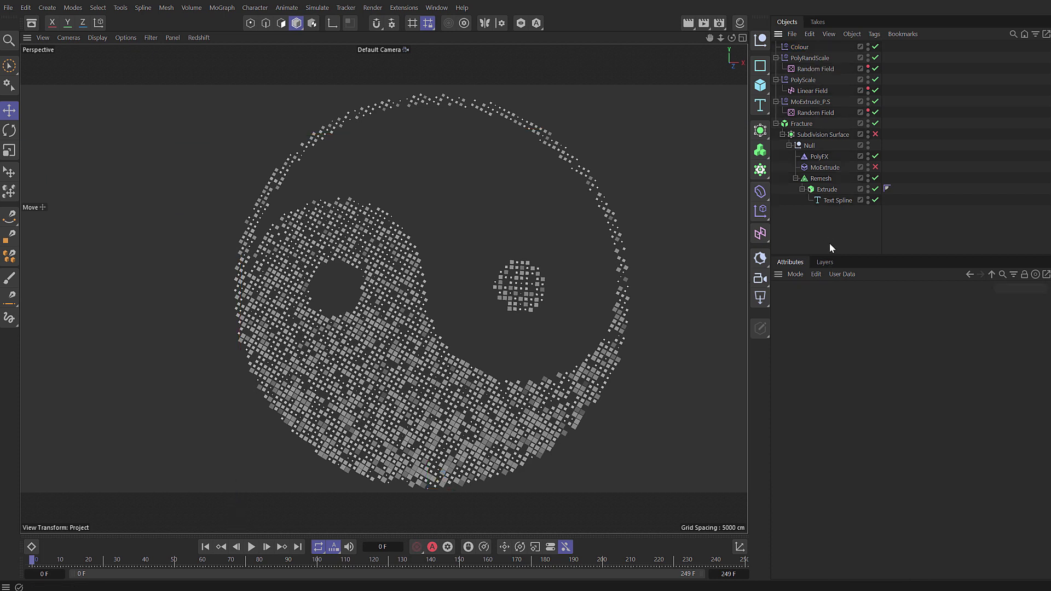
left_click(760, 85)
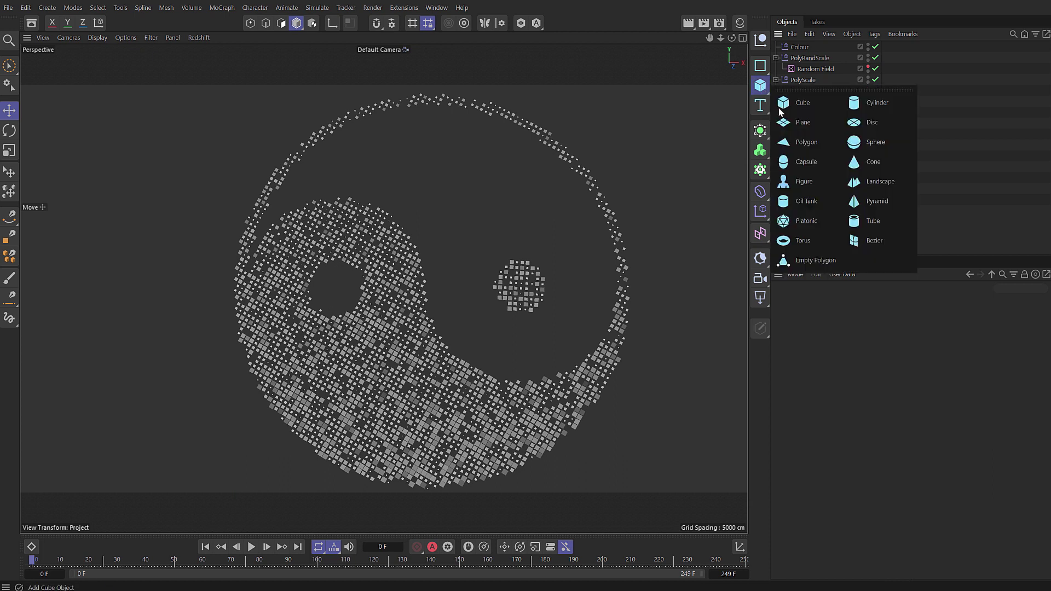
left_click(799, 122)
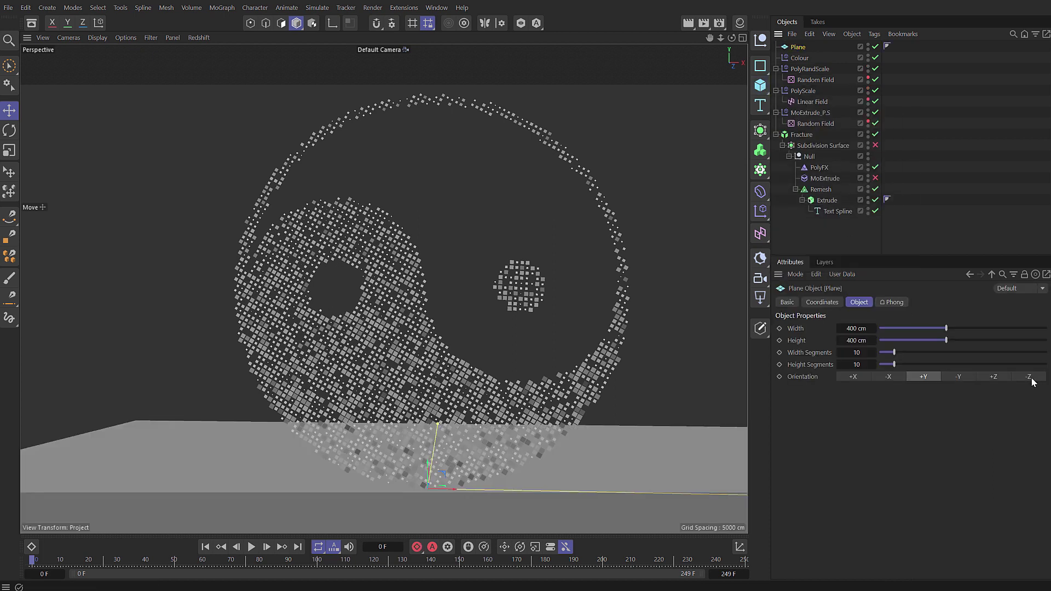
left_click(999, 376)
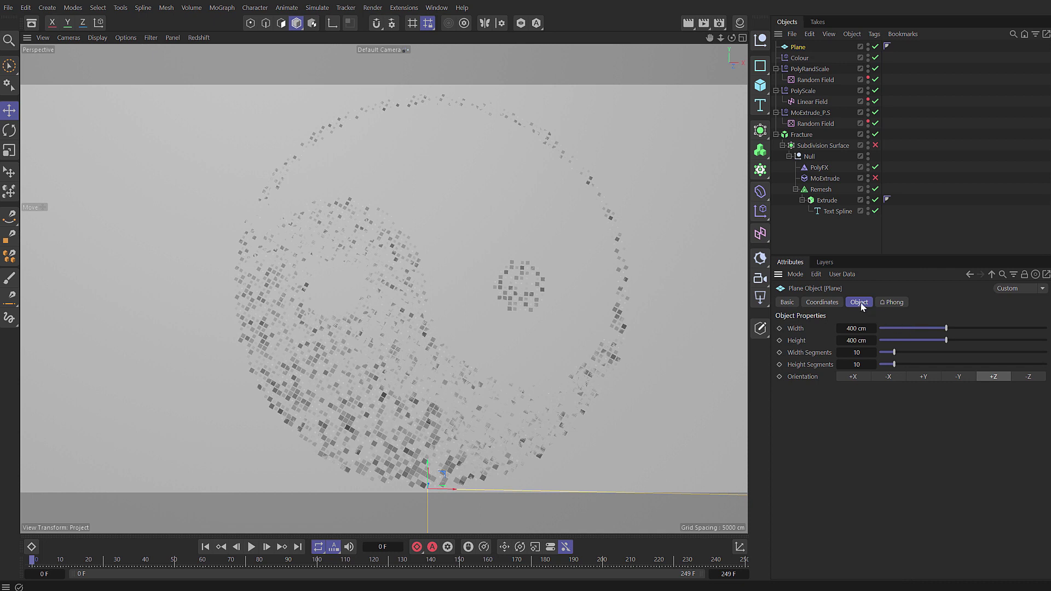
left_click(821, 302)
left_click_drag(845, 371, 844, 368)
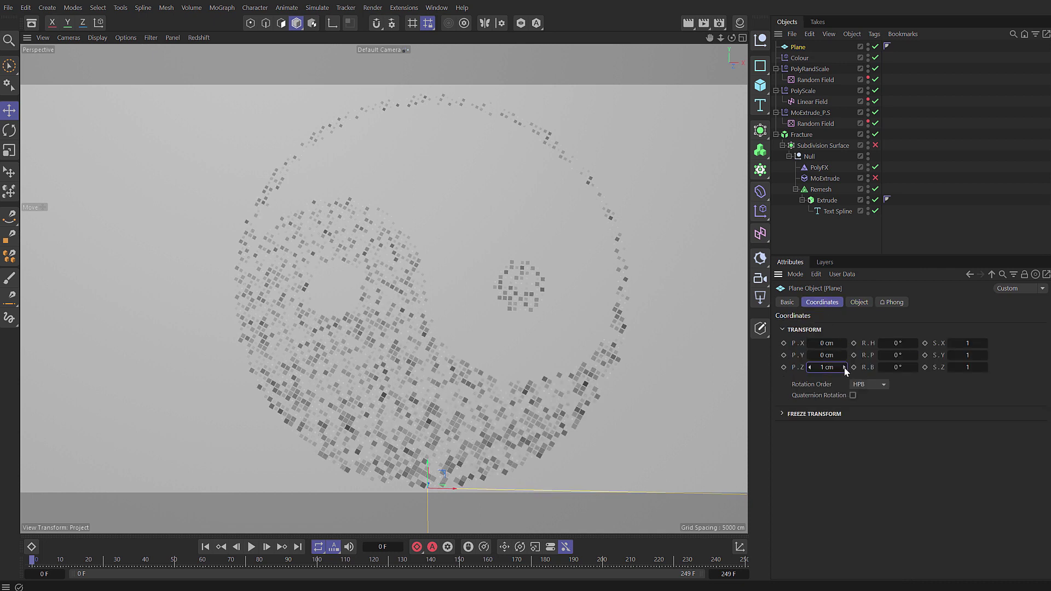
left_click(868, 45)
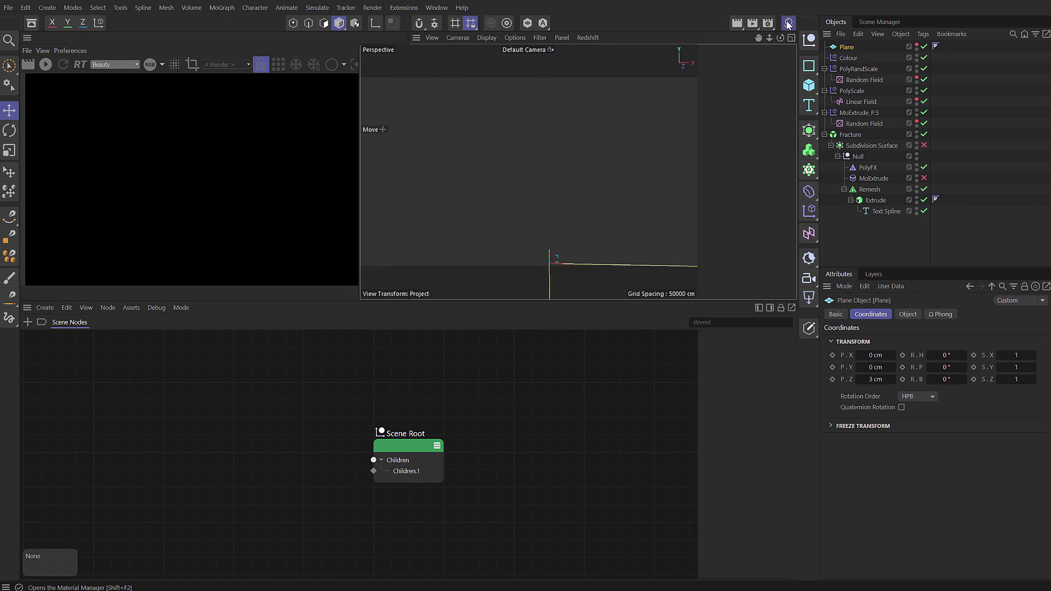
Create two Redshift Standard materials and apply one to Plane and one to Fracture.
left_click(788, 23)
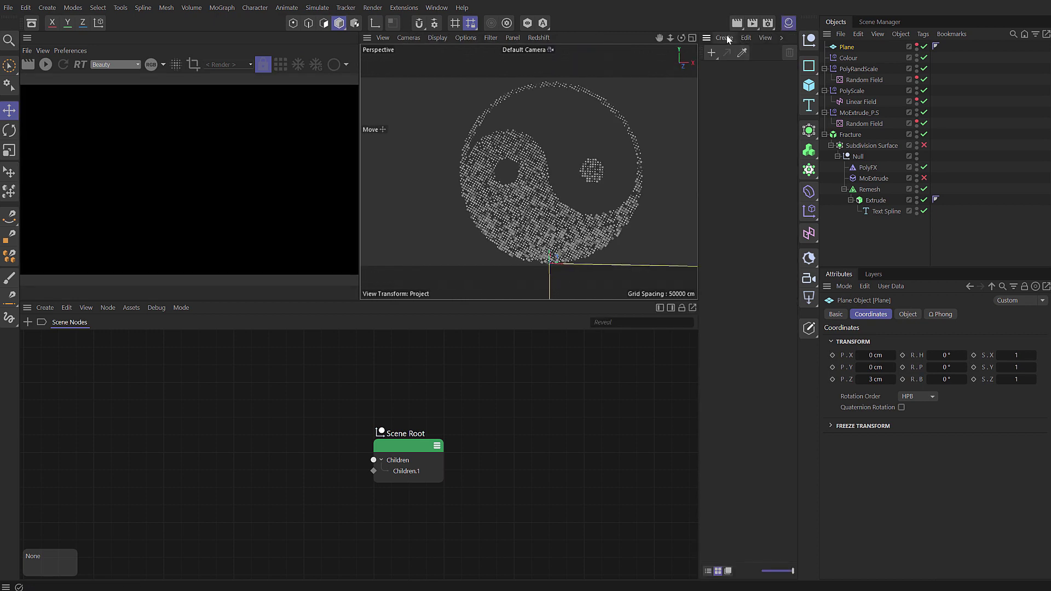
left_click(724, 37)
mouse_move(810, 94)
mouse_move(864, 97)
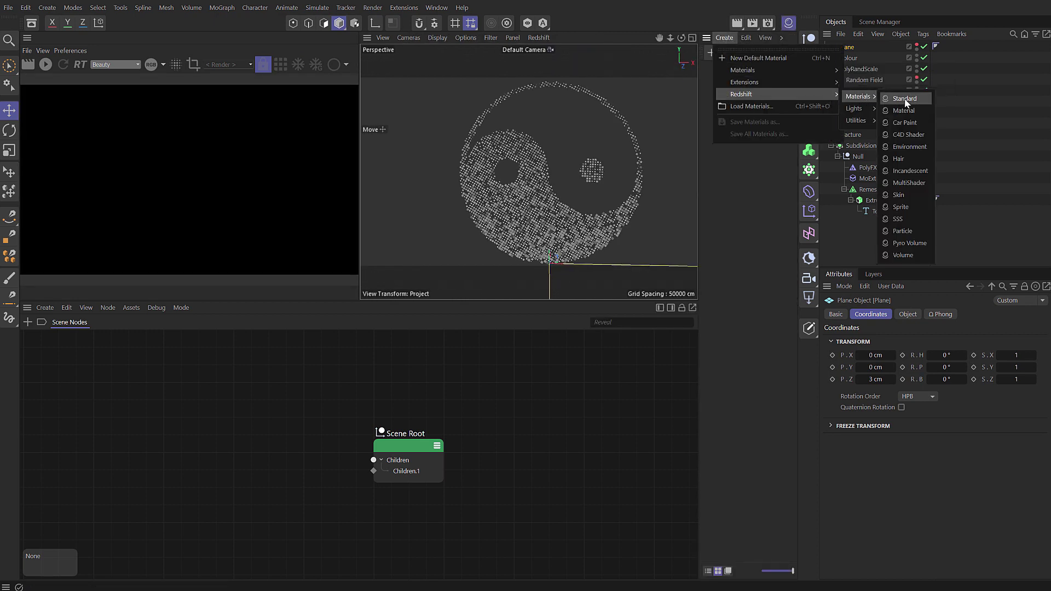
left_click(900, 100)
left_click_drag(719, 86, 727, 134)
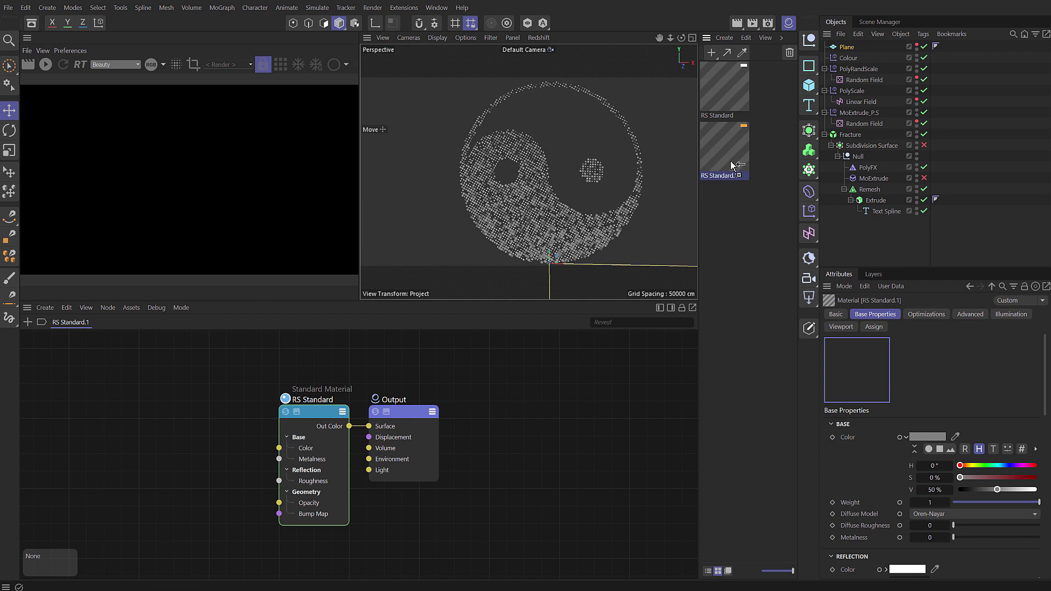
left_click_drag(718, 83, 854, 50)
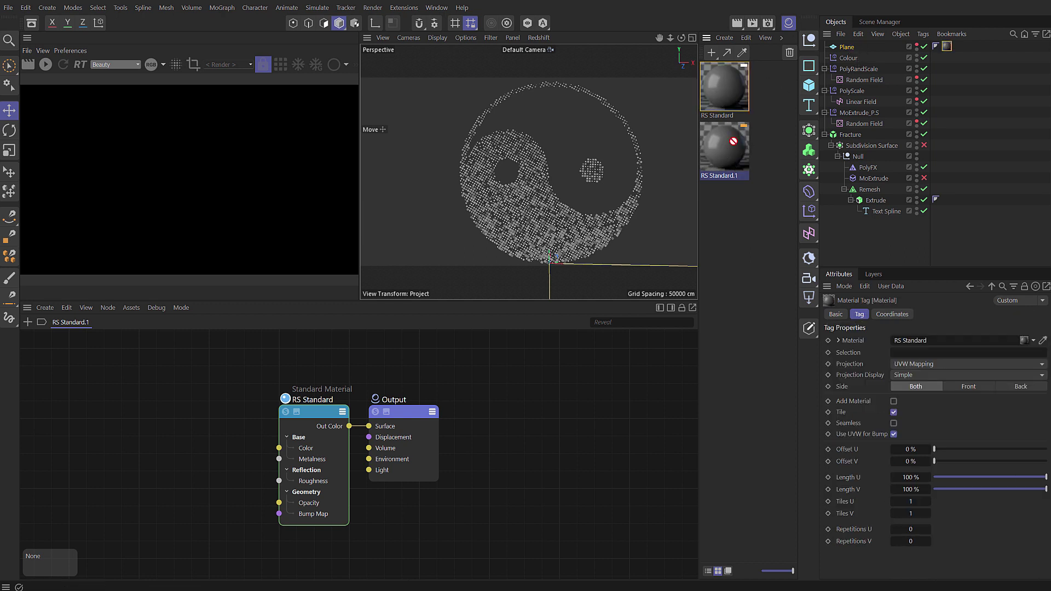
left_click_drag(733, 142, 851, 137)
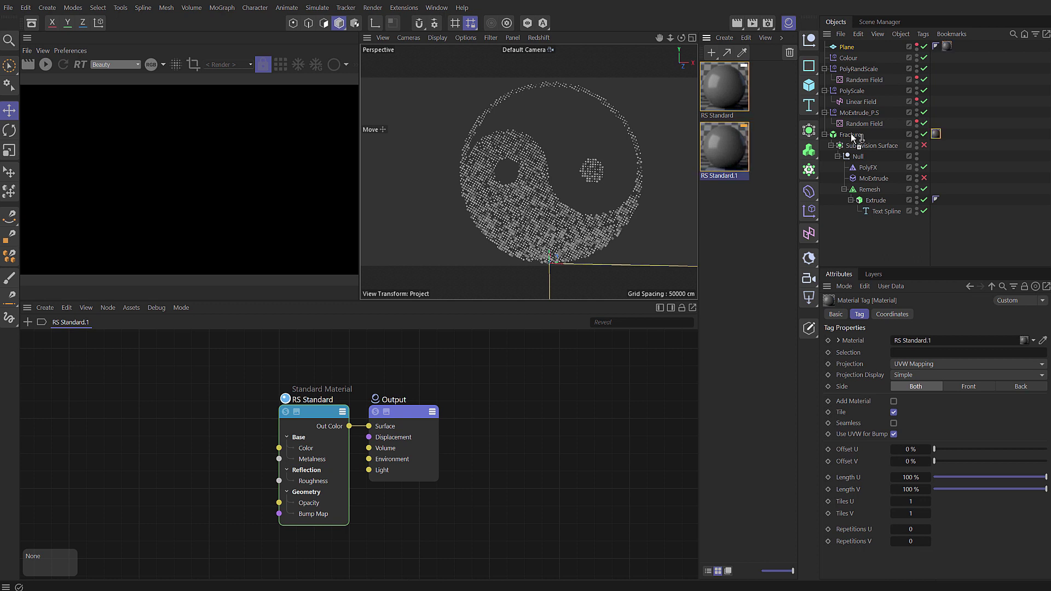
Name the materials floor and dots.
left_click(706, 106)
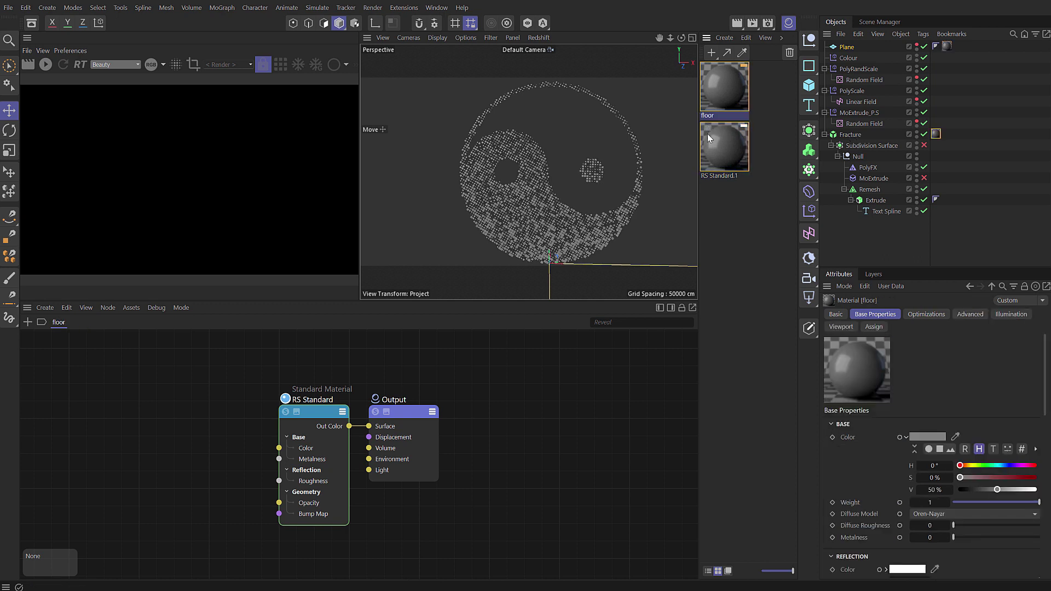
double_click(718, 174)
type("dots")
key("Return")
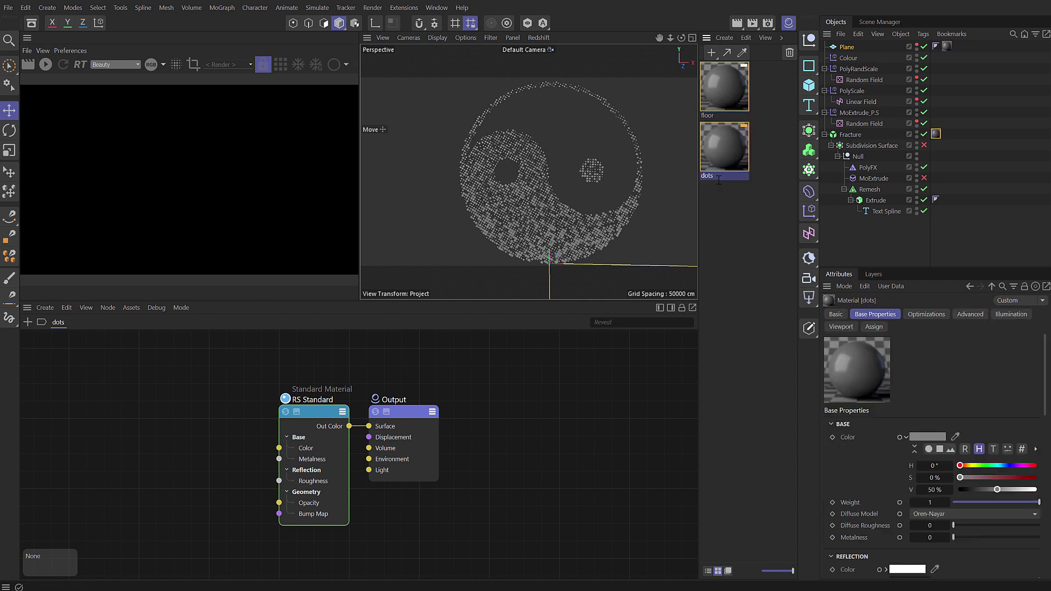
Give the floor material a white colour (V 100%) and reflection IOR 2.
left_click(721, 80)
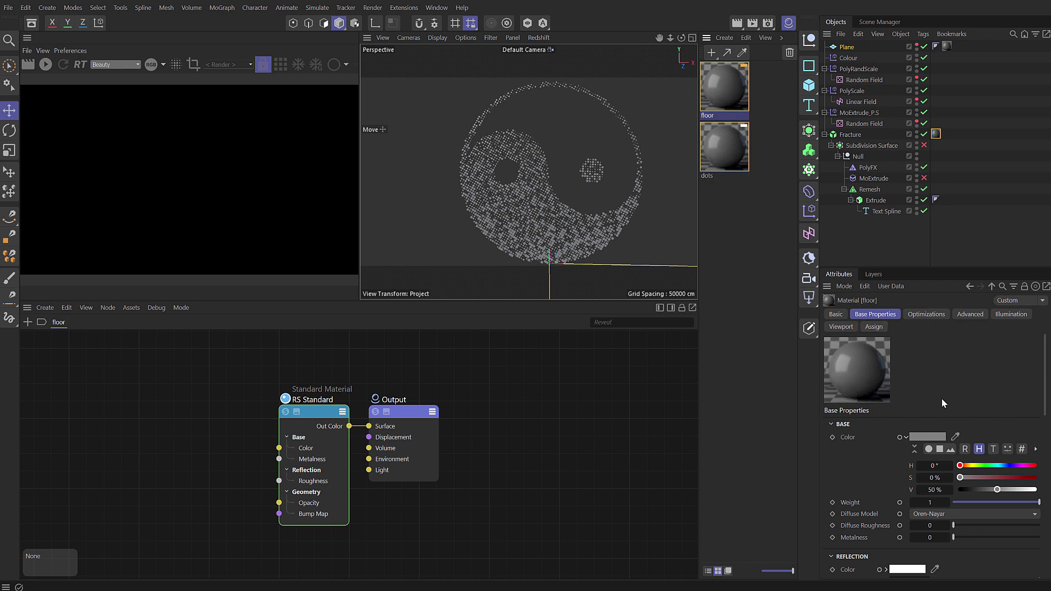
left_click_drag(993, 493, 1037, 490)
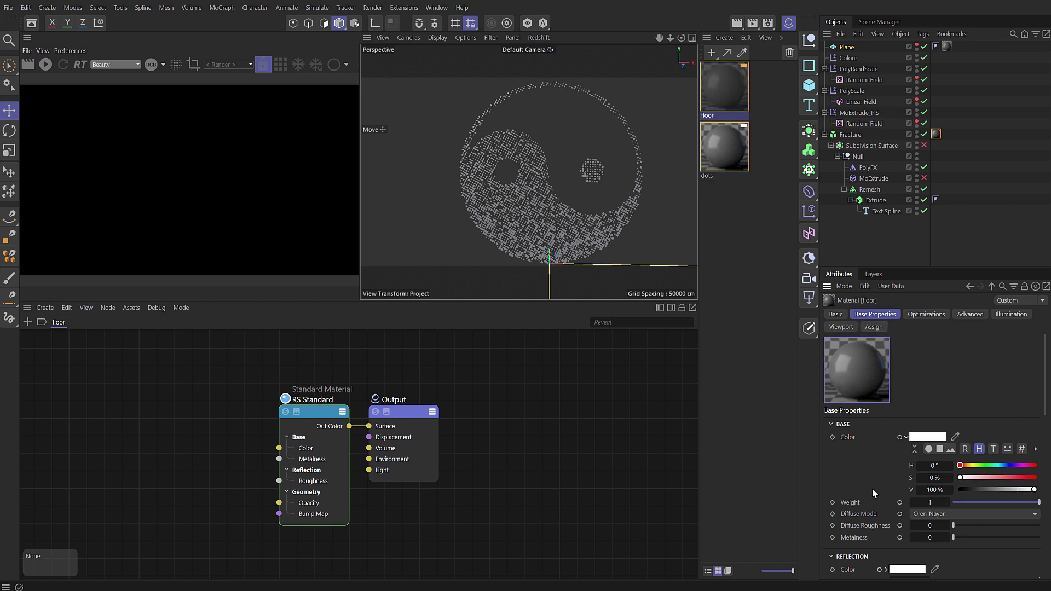
scroll(872, 489, "down", 3)
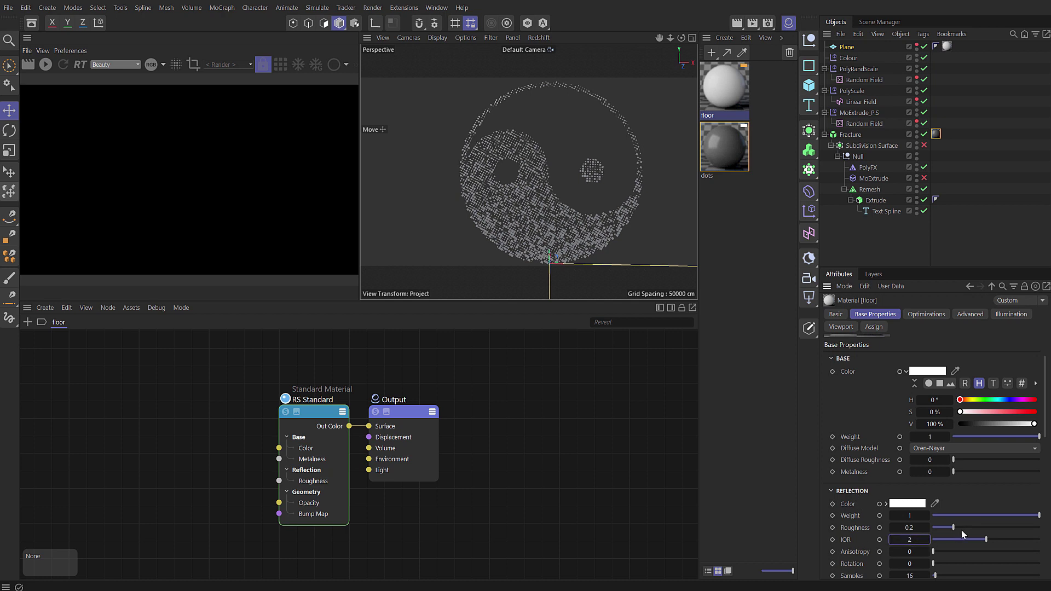
key("Return")
left_click(719, 137)
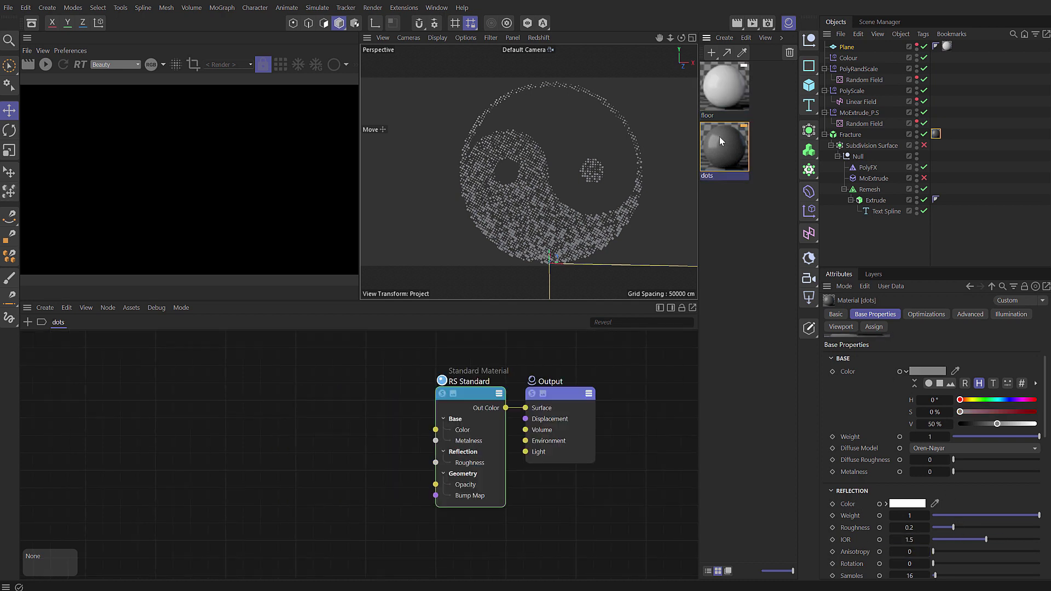
Add a Color User Data node to dots reading the MoGraph RSMGColor attribute.
double_click(179, 440)
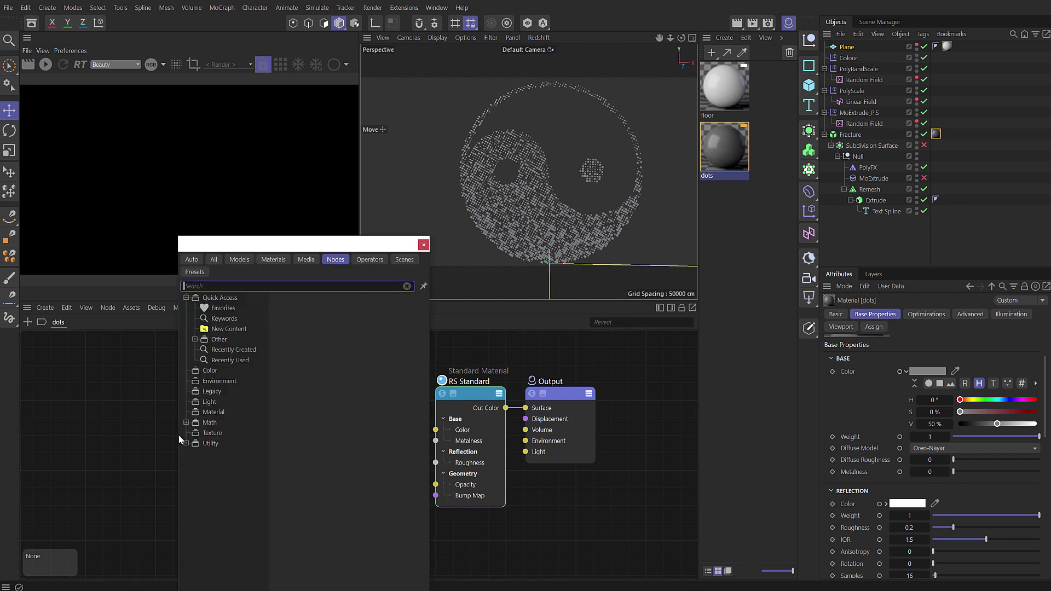
type("colo us")
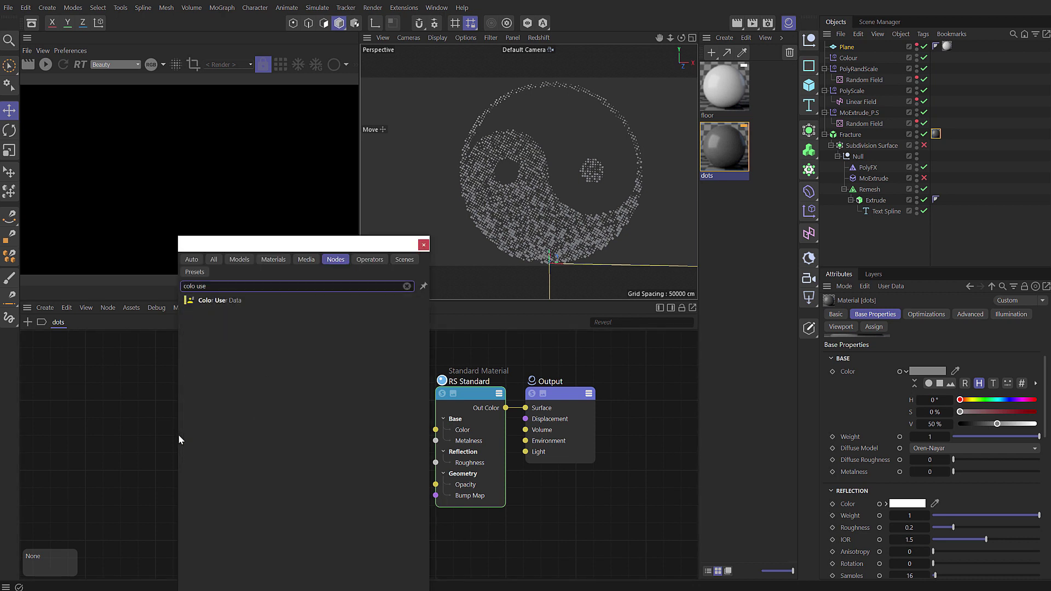
type("e")
left_click_drag(134, 392, 133, 392)
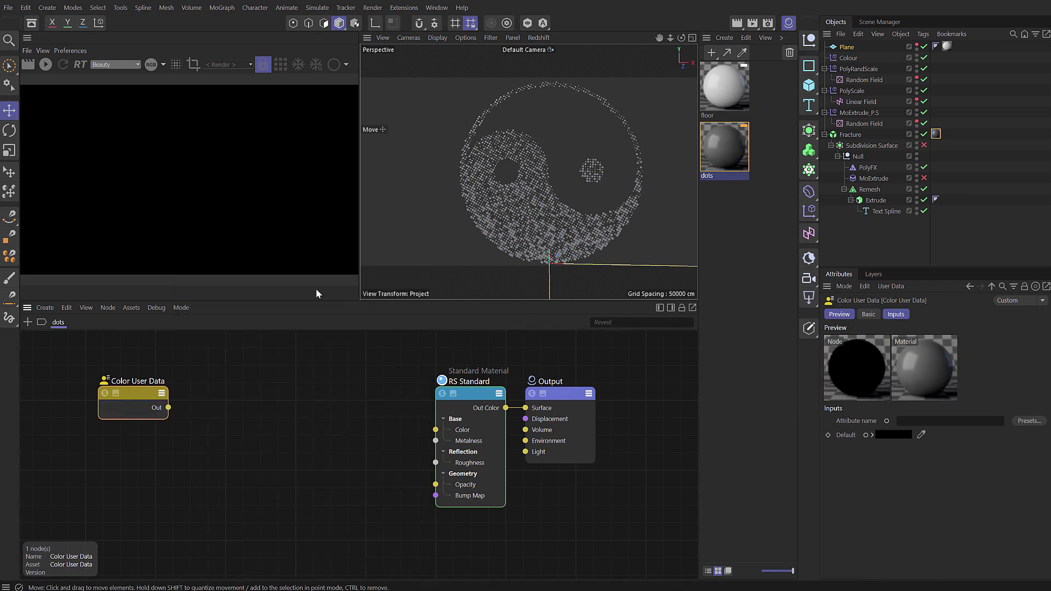
left_click_drag(98, 362, 186, 457)
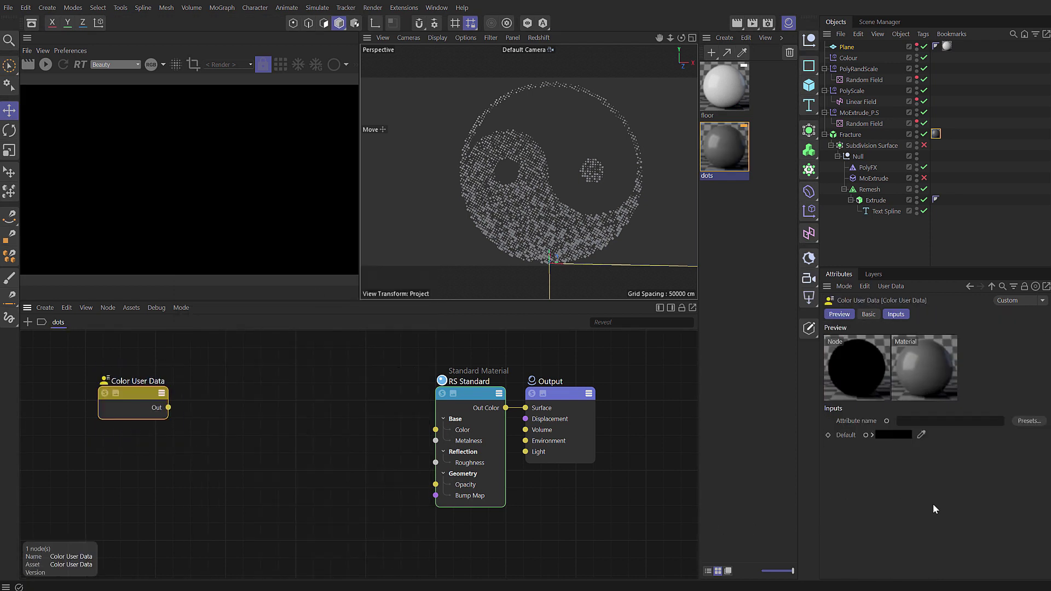
left_click(1029, 421)
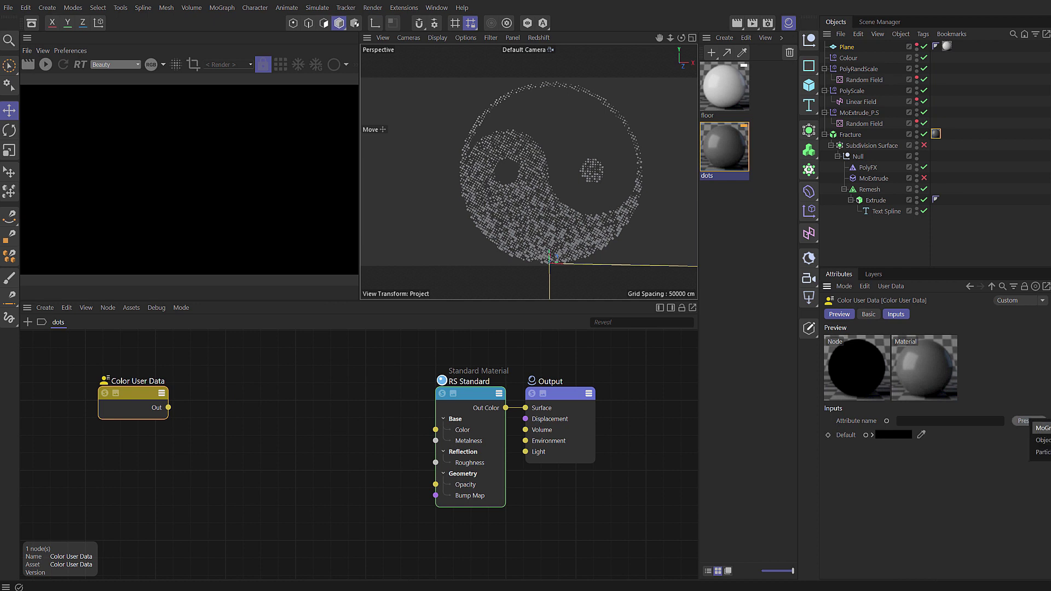
left_click(825, 424)
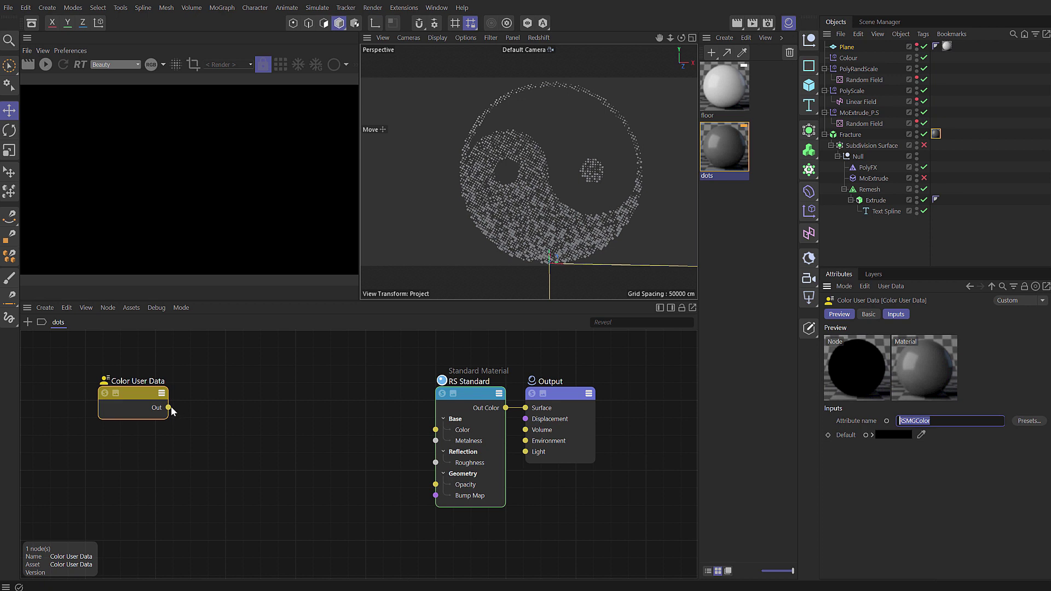
Wire its output into the base Color, start the Redshift IPR render, and disable the Plane.
left_click_drag(168, 408, 435, 430)
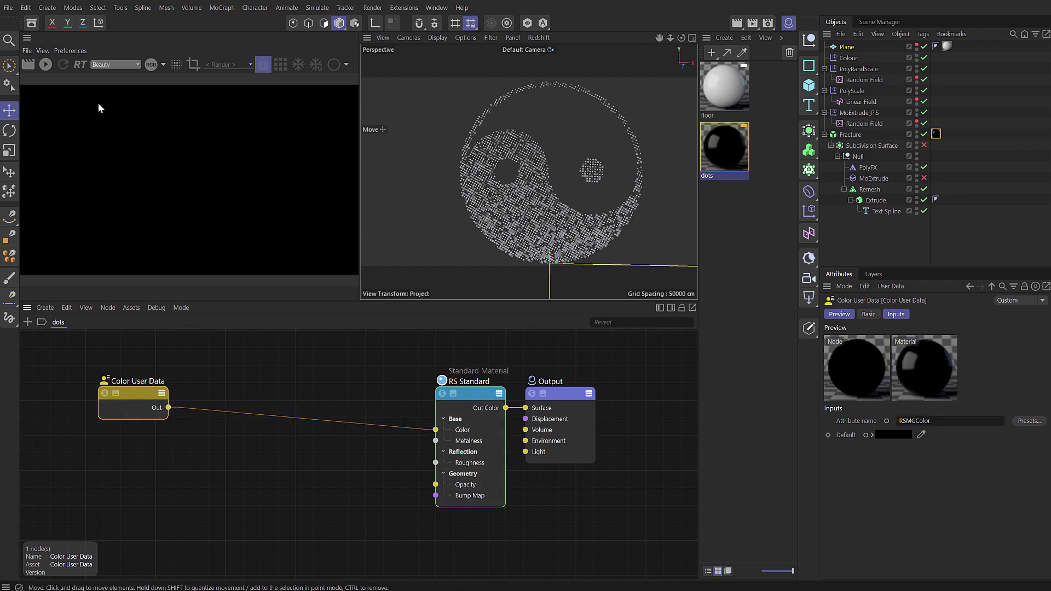
left_click(46, 66)
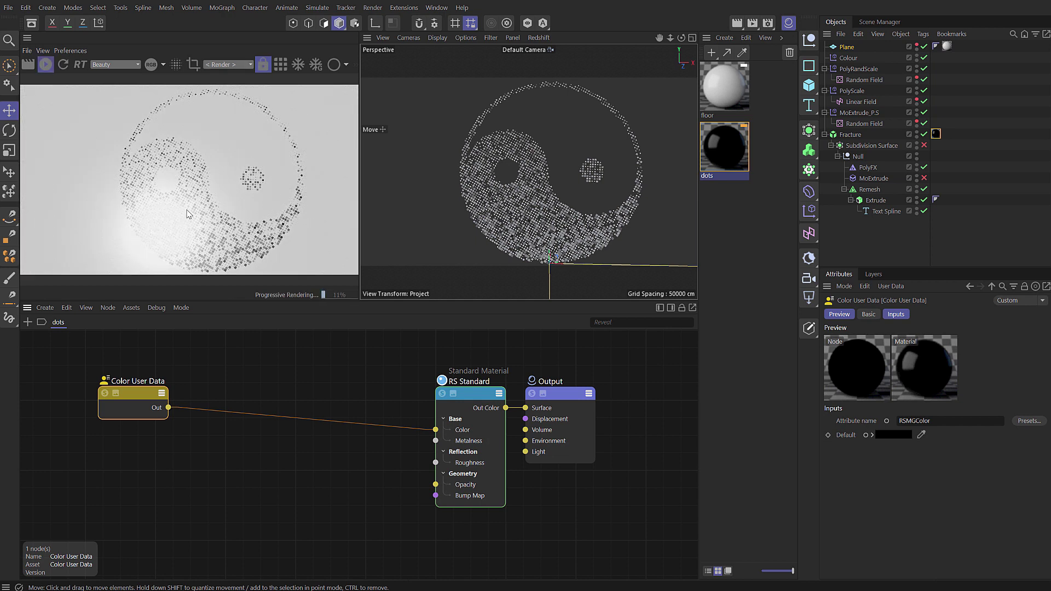
left_click(924, 47)
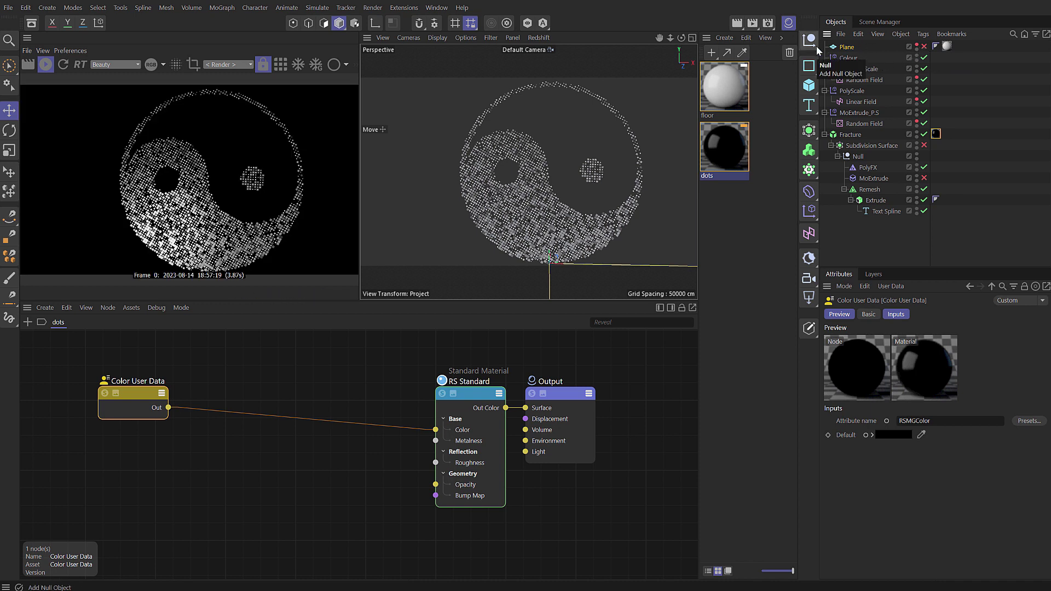
Drop a Color Correct node onto the colour wire and set its Gamma to 0.4444.
left_click(260, 388)
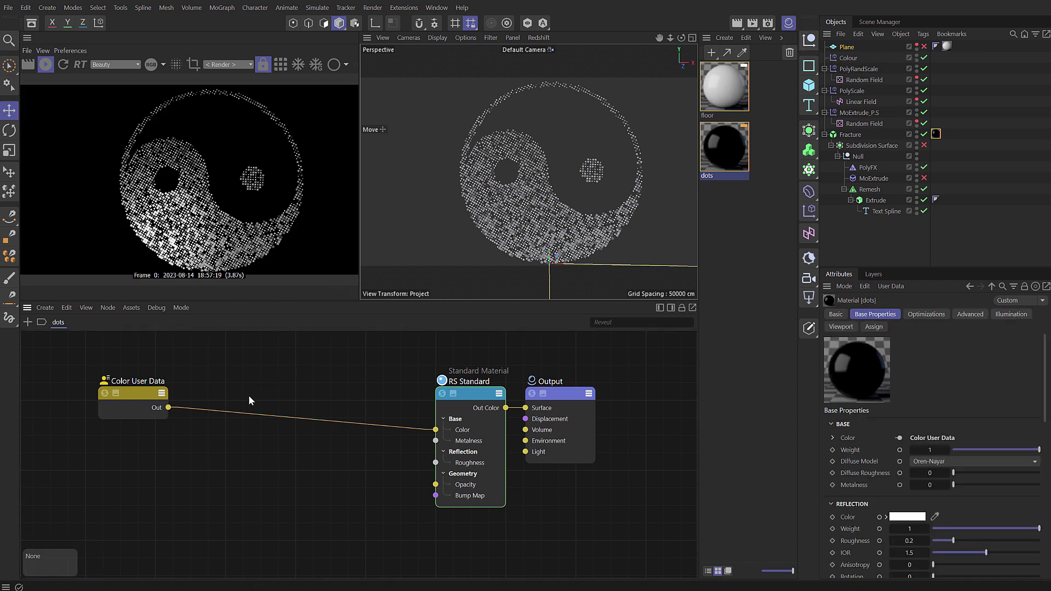
double_click(249, 396)
type("c")
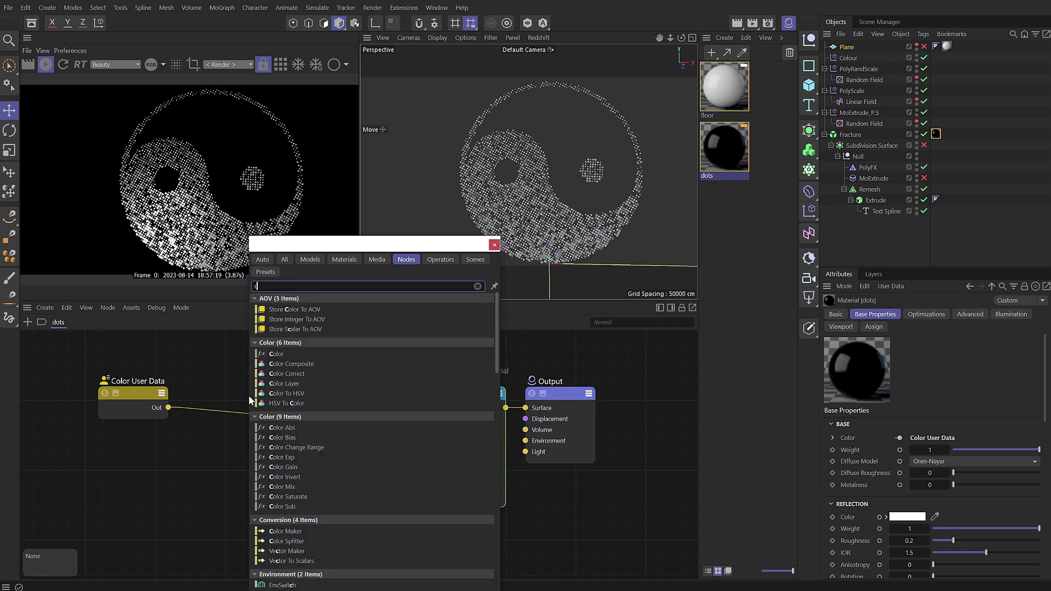
type("ol cor")
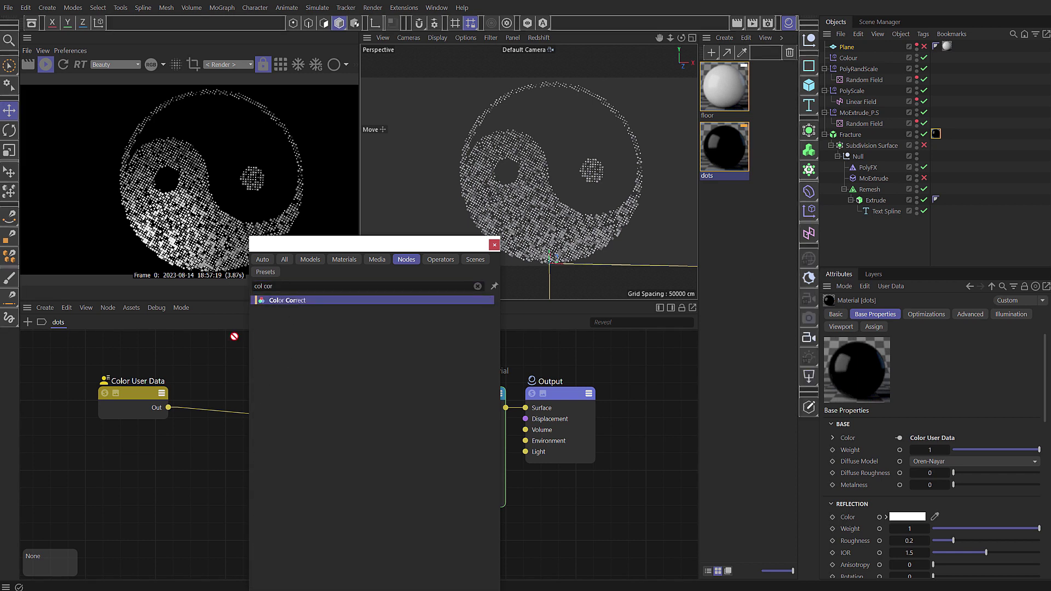
left_click_drag(300, 300, 222, 380)
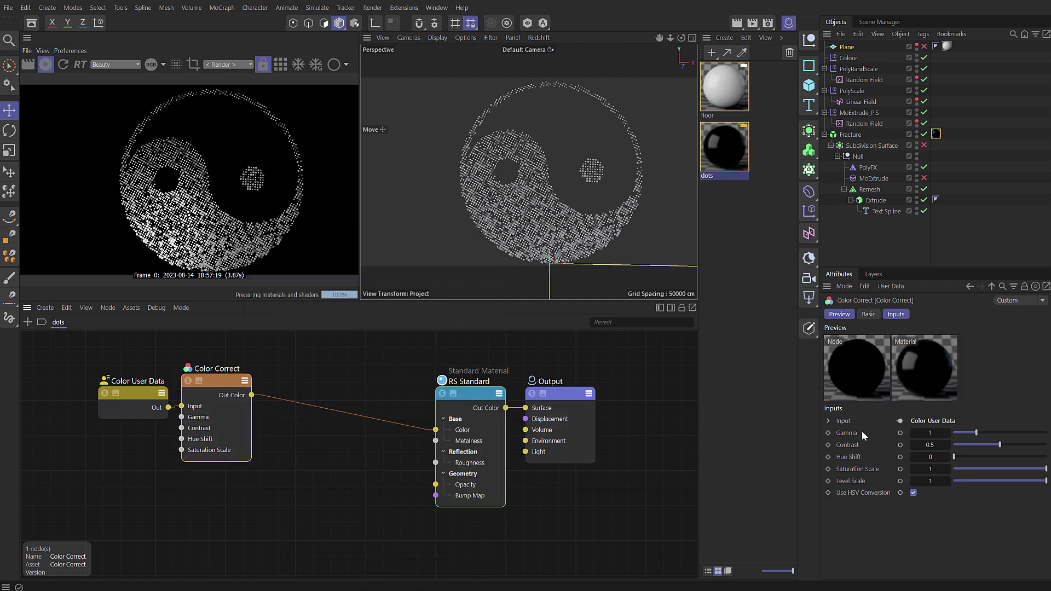
left_click(925, 433)
type("0.4444")
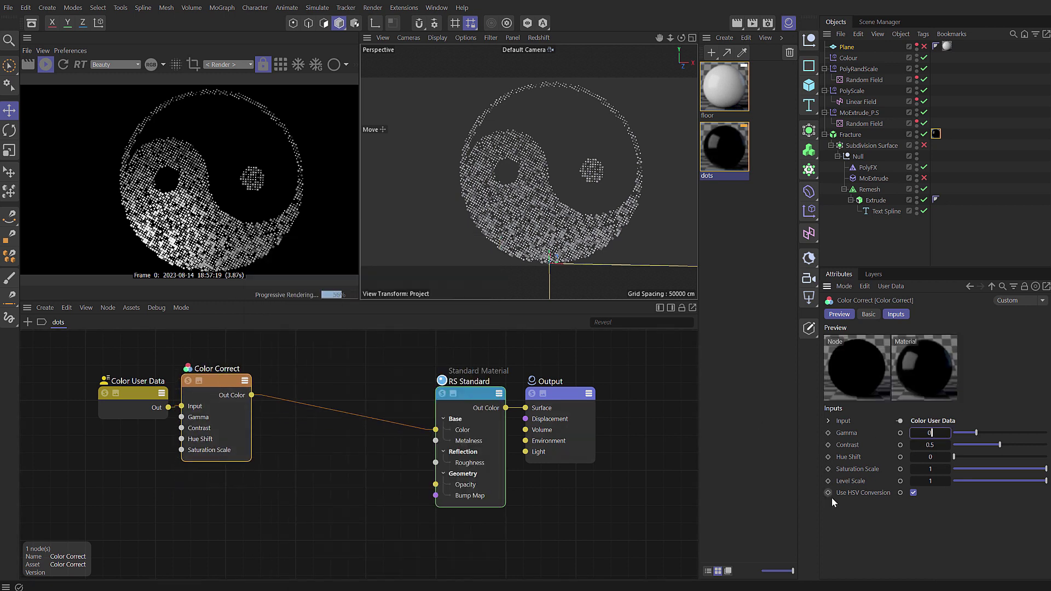
key("Return")
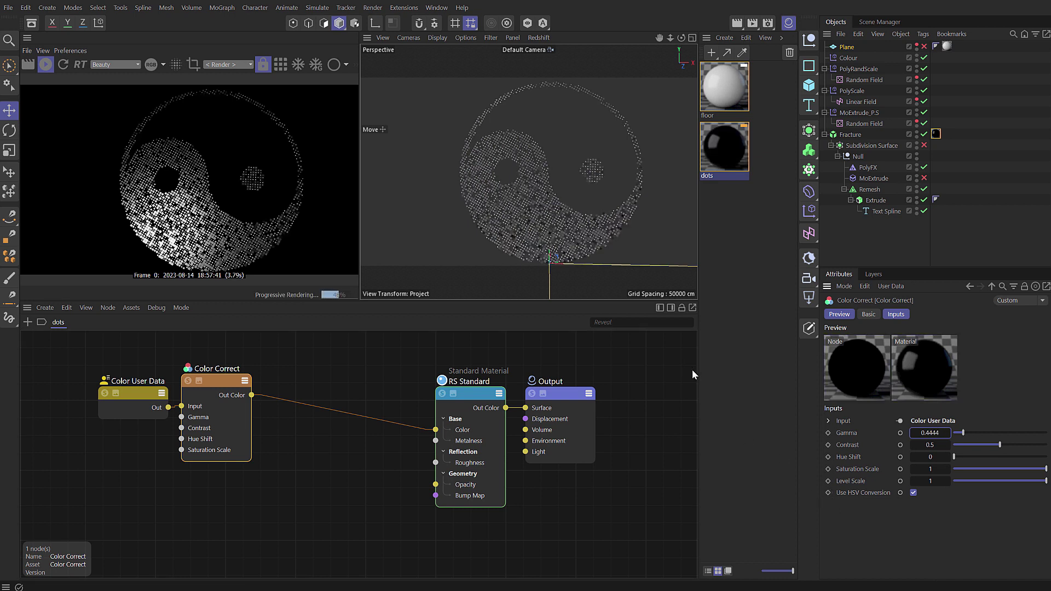
left_click(292, 435)
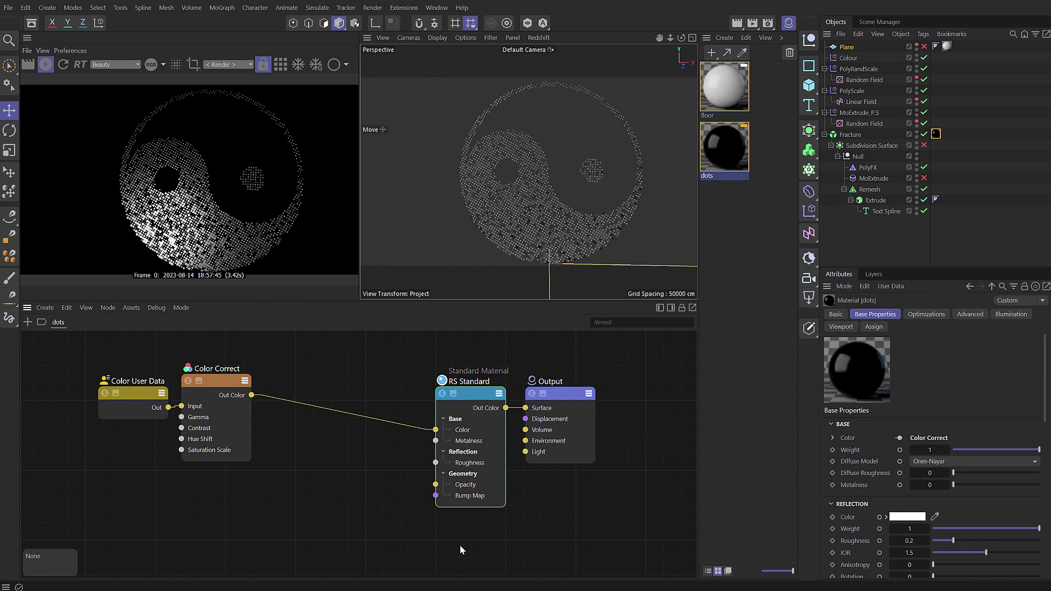
Insert a Ramp node after Color Correct and load the Pattern 1 gradient preset.
key("shift+c")
type("ramp")
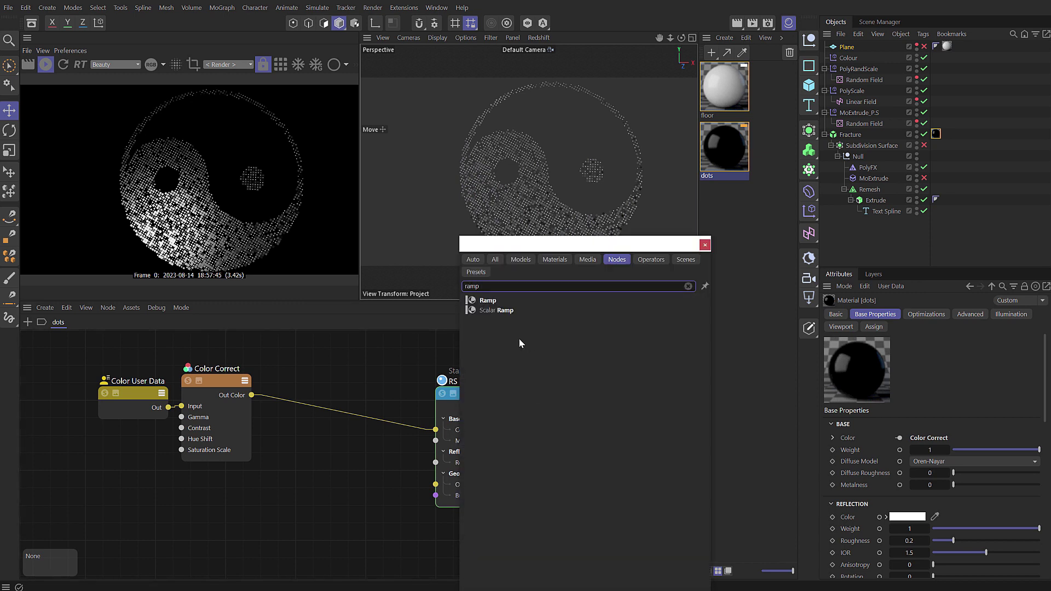
left_click_drag(488, 300, 314, 405)
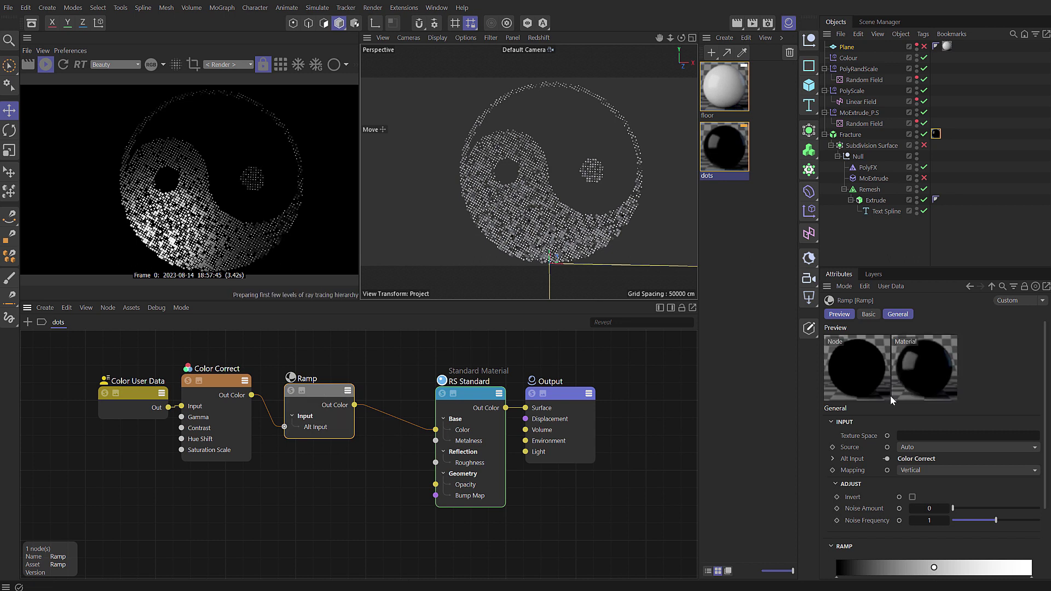
scroll(930, 482, "down", 3)
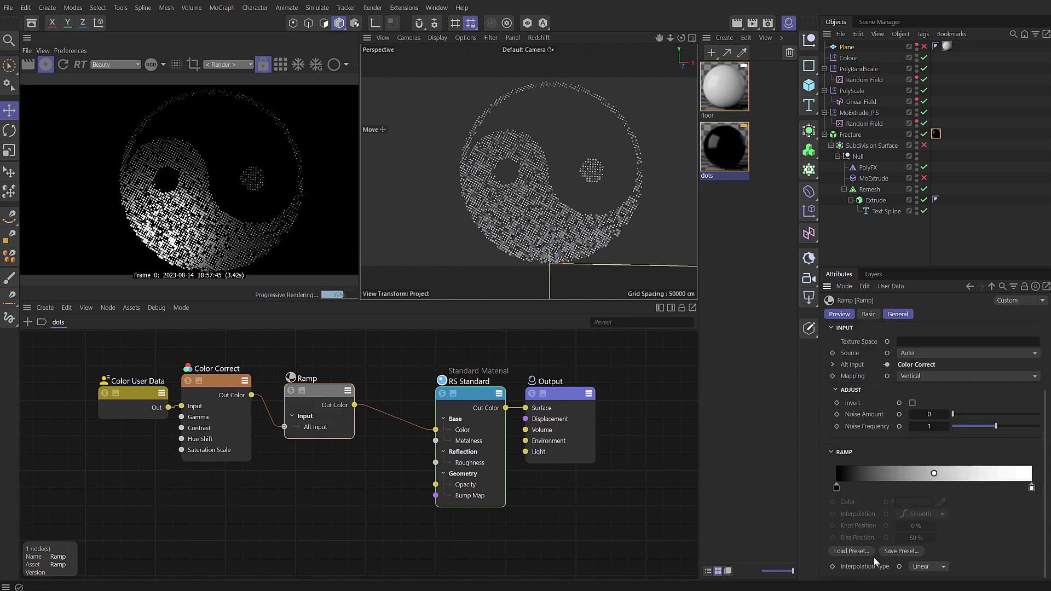
left_click(852, 551)
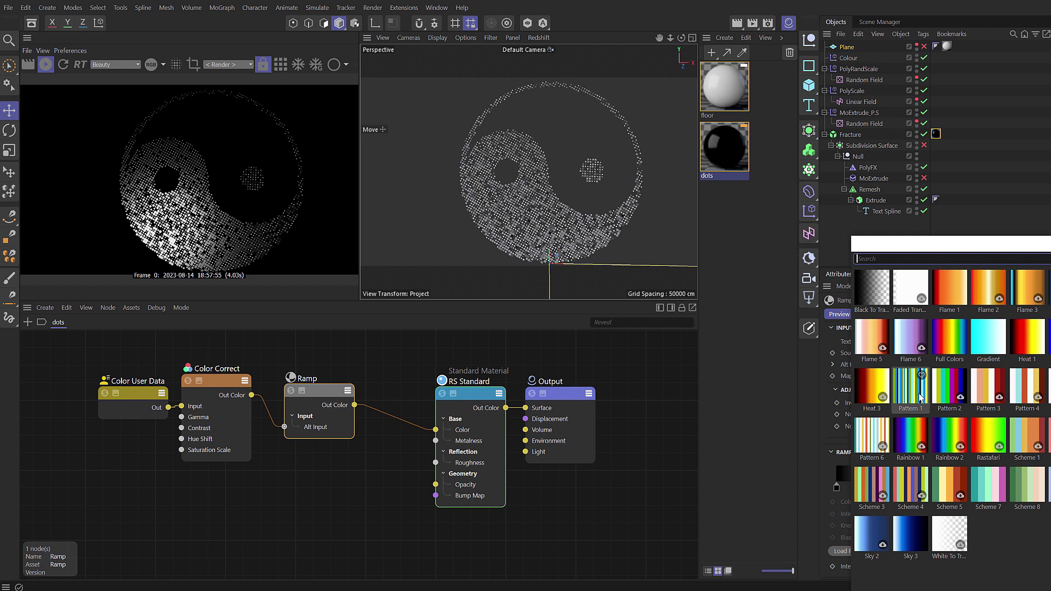
left_click(903, 389)
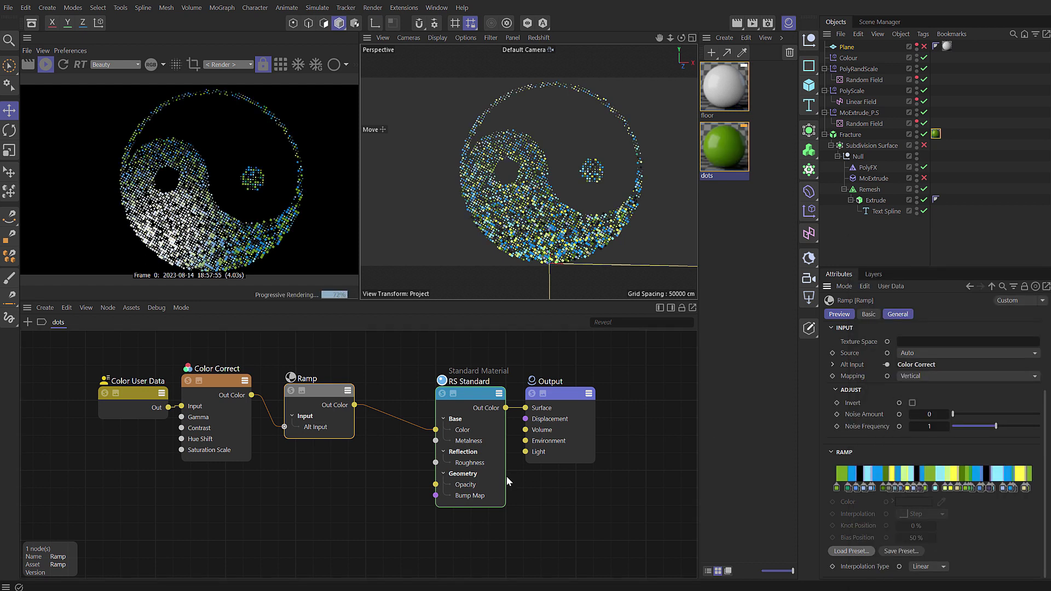
left_click(719, 150)
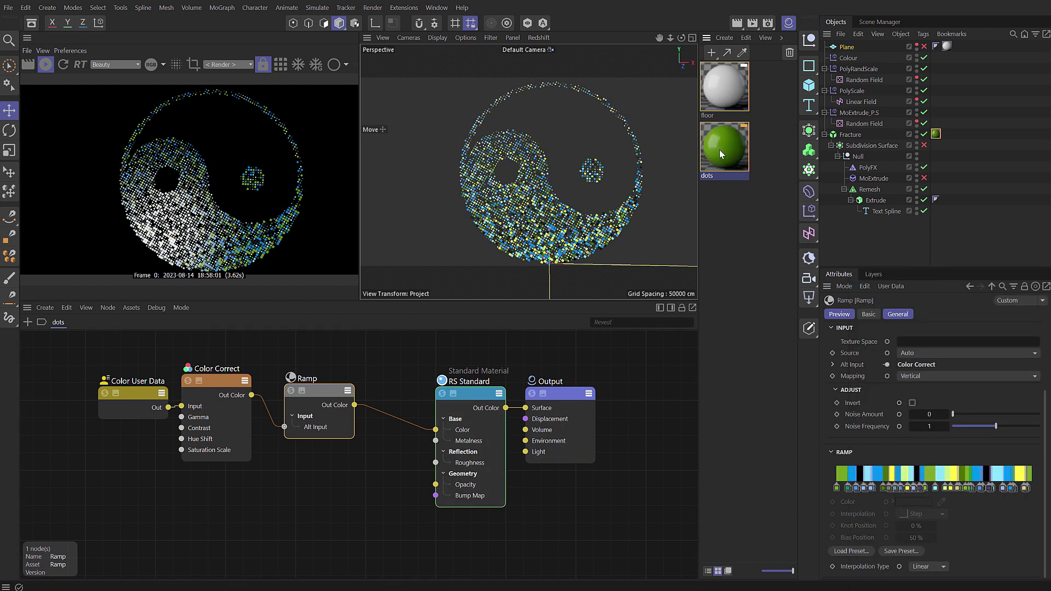
Set dots reflection weight to 0, feed the Ramp into Emission Color at weight 2, and enable the Plane.
left_click_drag(940, 434, 930, 435)
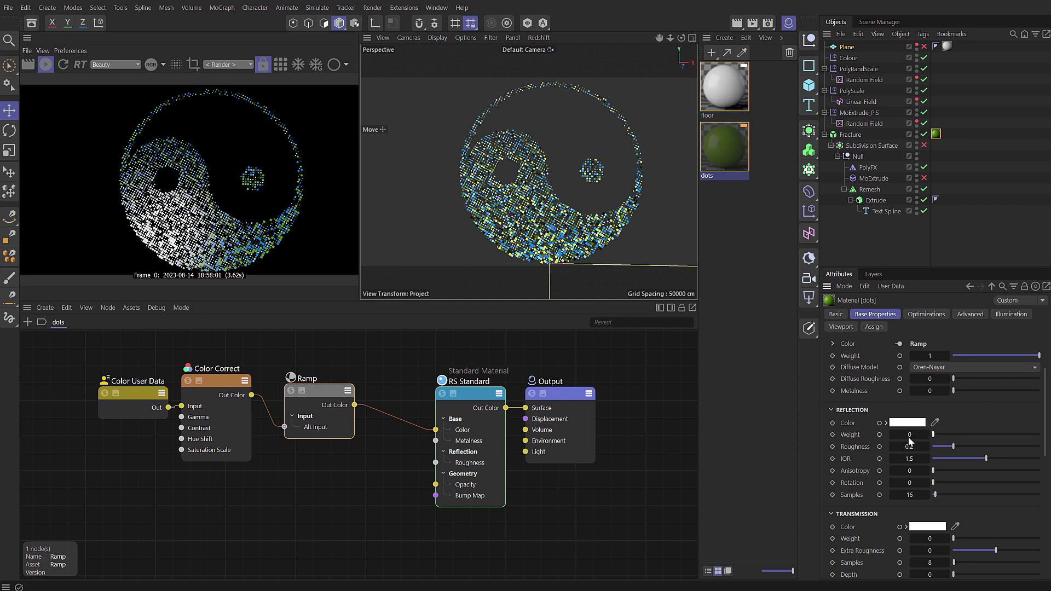
left_click_drag(355, 405, 463, 408)
mouse_move(534, 484)
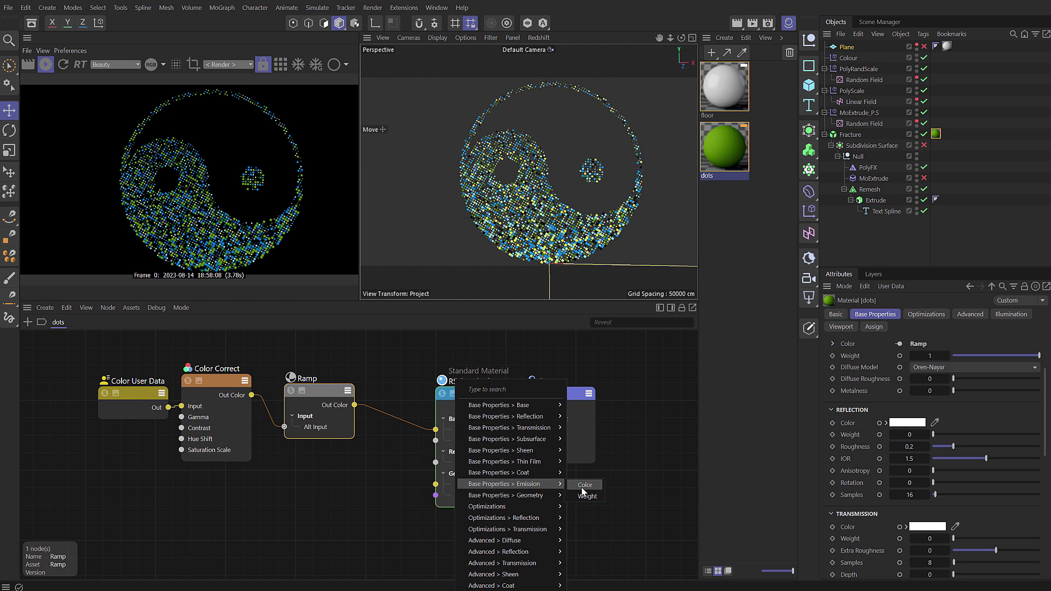
left_click(591, 489)
left_click(479, 401)
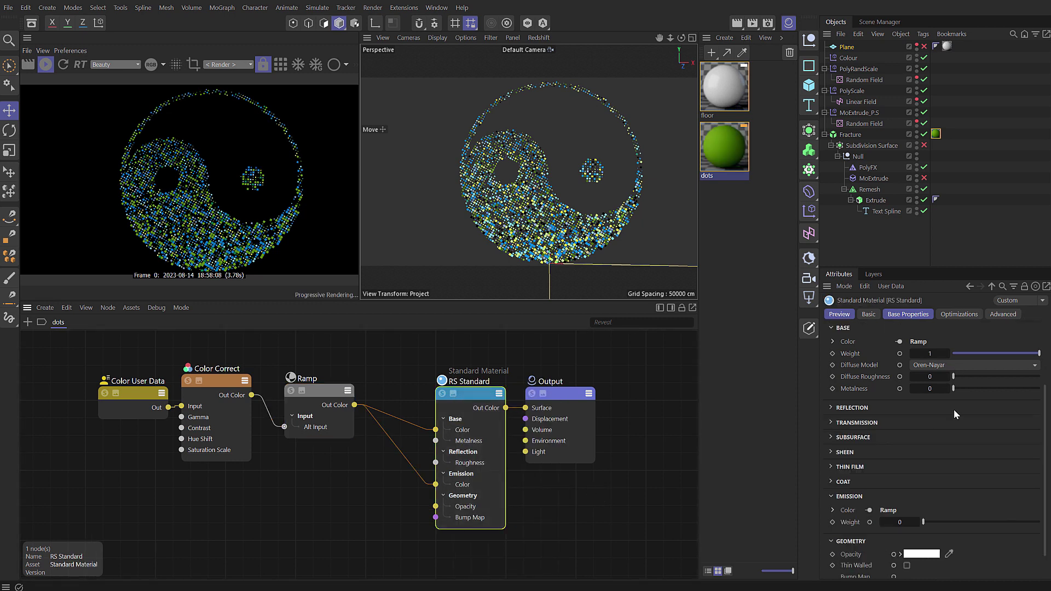
left_click(900, 524)
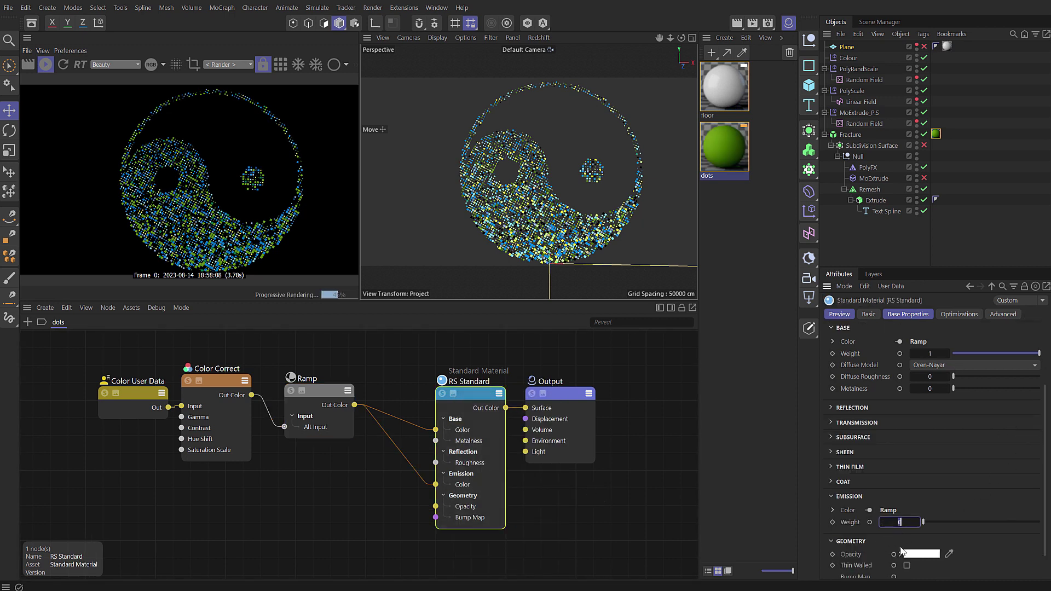
key("Return")
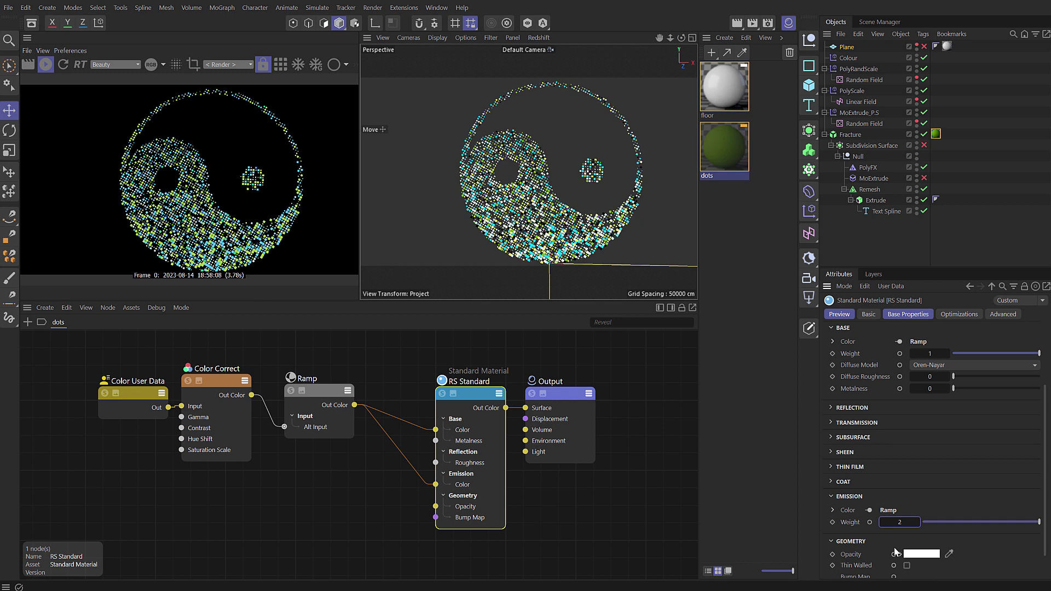
left_click(924, 47)
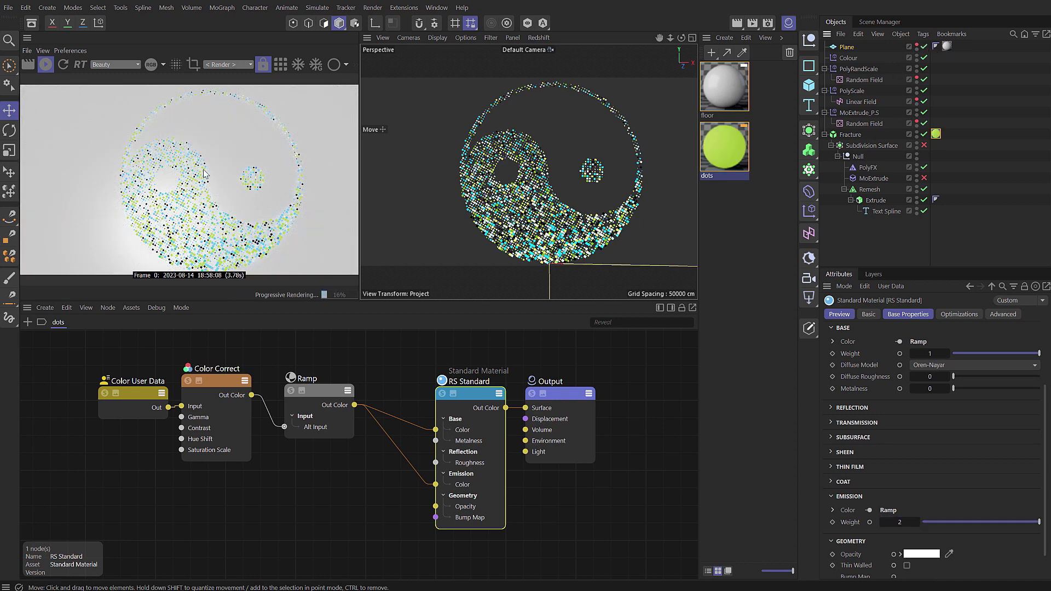
Uncheck Default Light in the Redshift render settings and restart the IPR render.
left_click(768, 22)
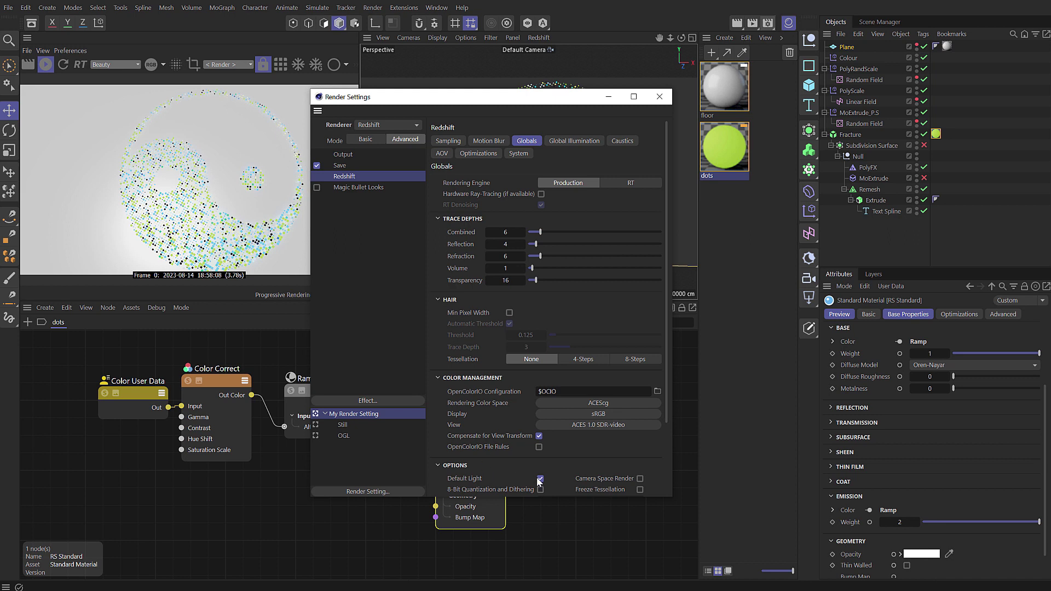
left_click(539, 479)
left_click(660, 96)
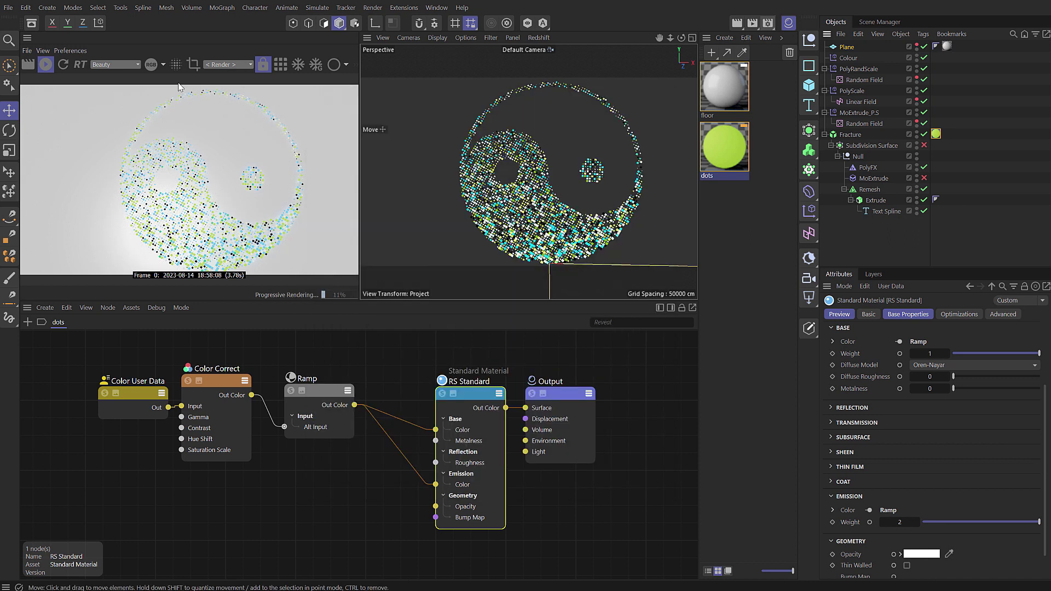
left_click(64, 64)
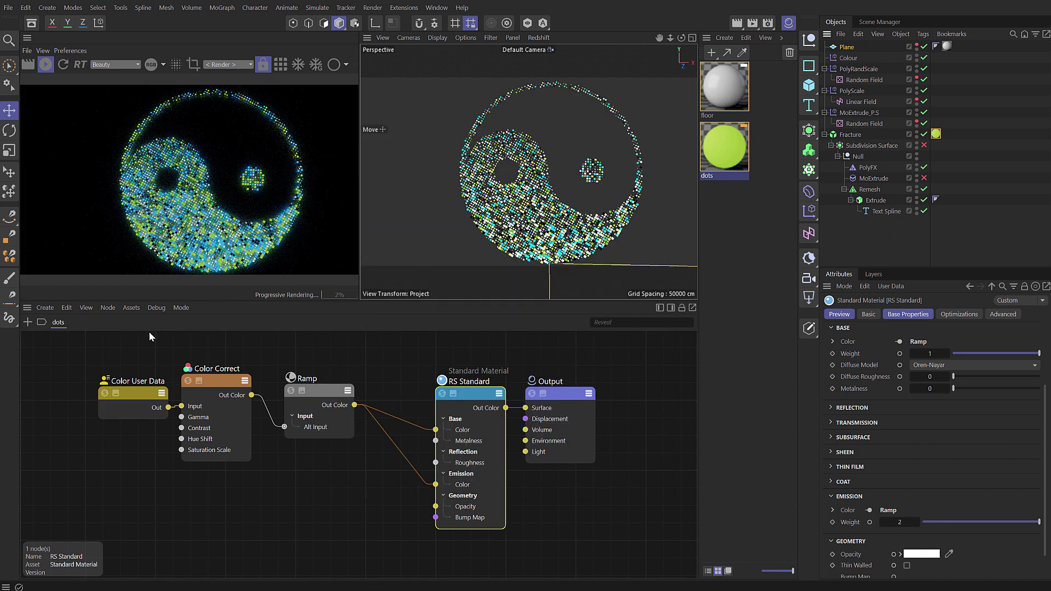
left_click_drag(547, 191, 549, 224, "alt")
scroll(549, 223, "up", 10)
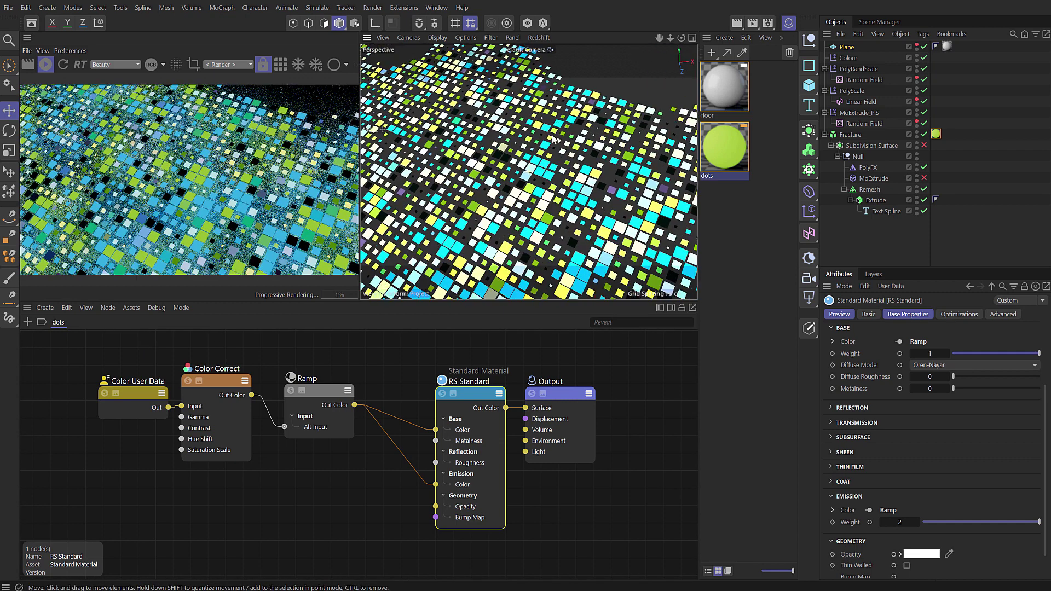
scroll(553, 139, "down", 10)
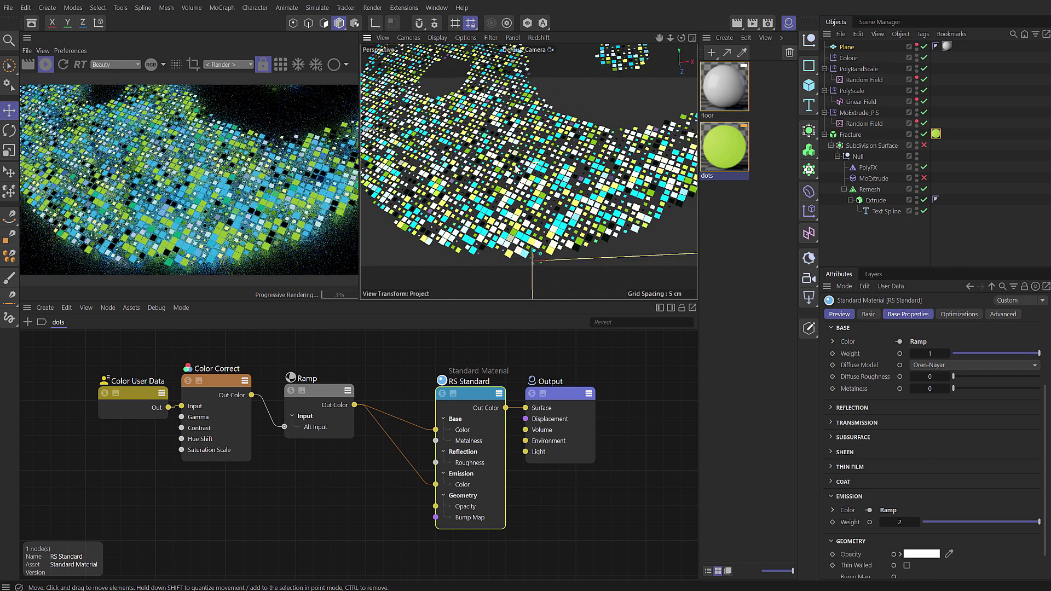
Set the floor material's reflection roughness to 0.1.
left_click(720, 98)
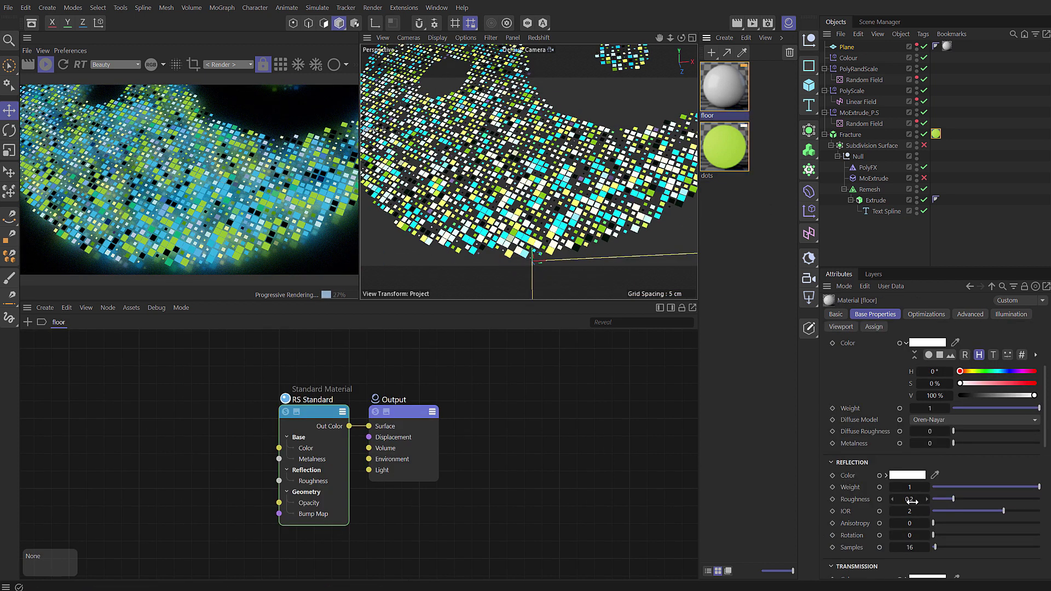
left_click(911, 500)
type("0.1")
key("Return")
Enable the Subdivision Surface to round the dots and frame the yin-yang face-on.
left_click(923, 145)
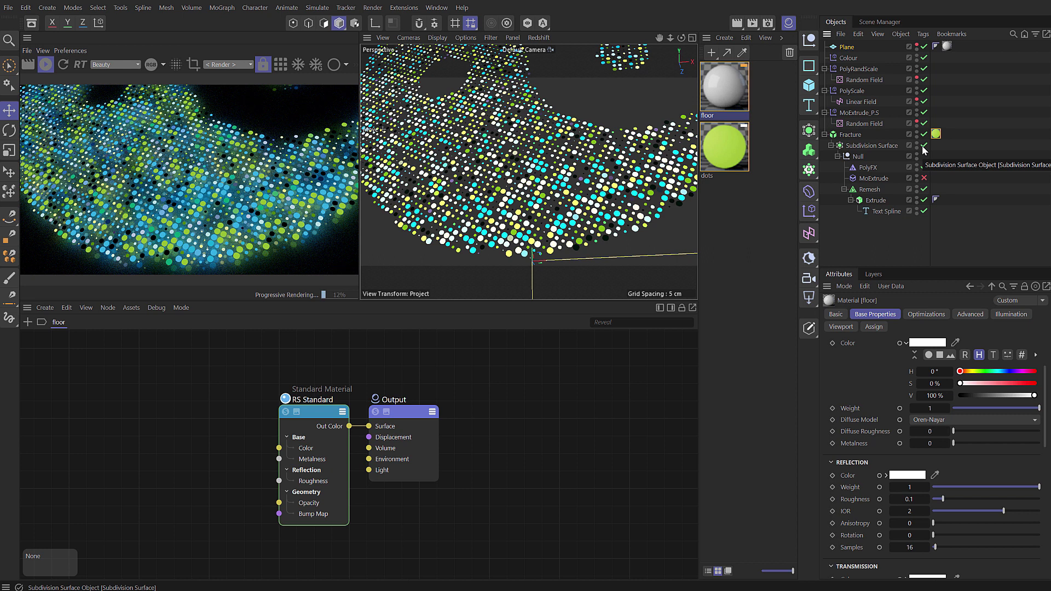
scroll(494, 186, "down", 5)
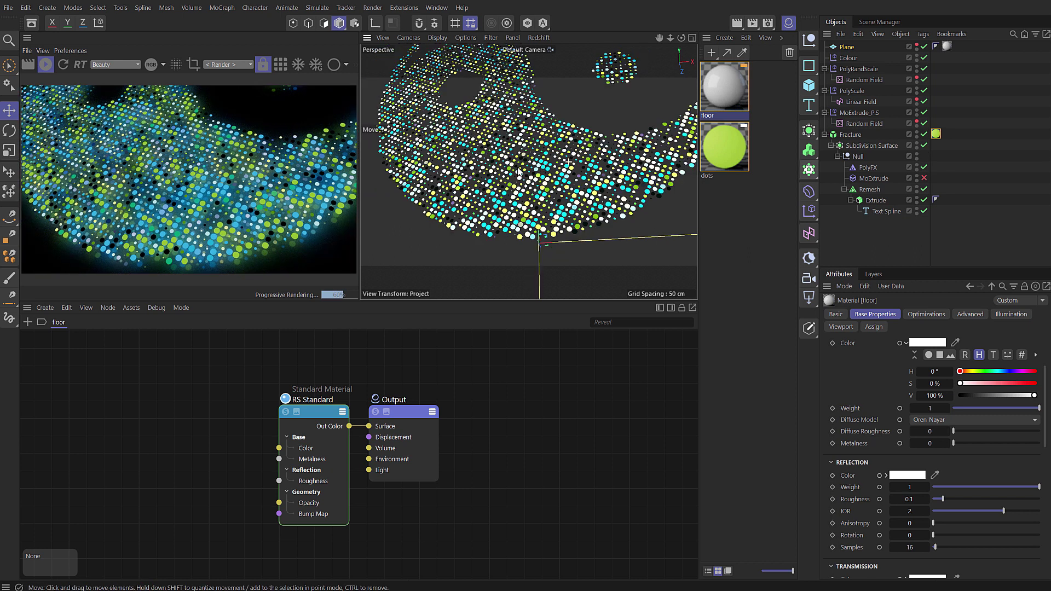
left_click_drag(494, 186, 547, 162, "alt")
scroll(550, 165, "up", 4)
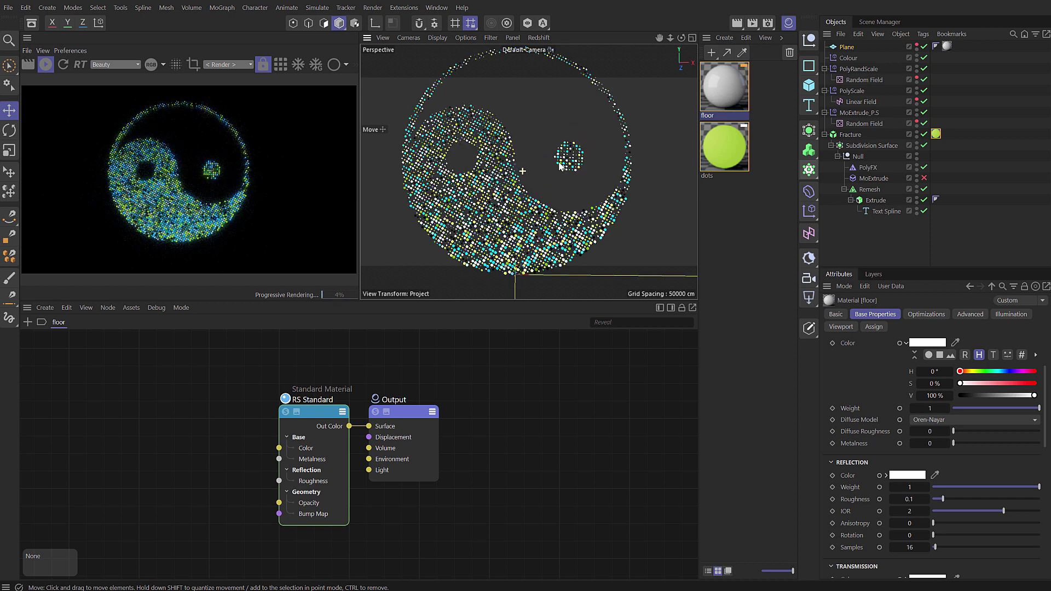
scroll(556, 172, "down", 2)
Edit the Text Spline's text field in its Object settings so it reads 'thanks'.
left_click(885, 211)
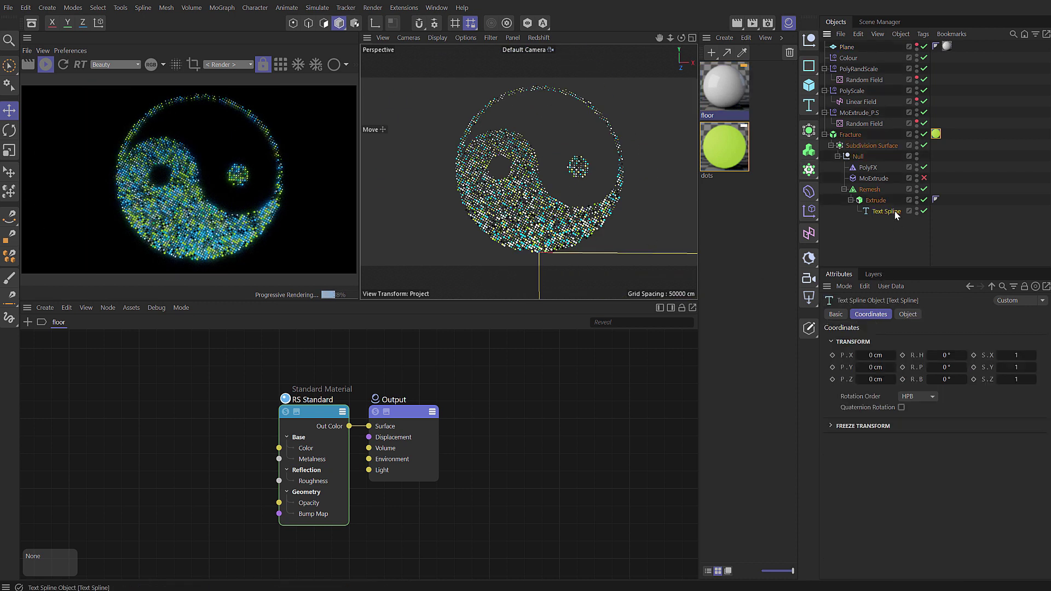
left_click(905, 315)
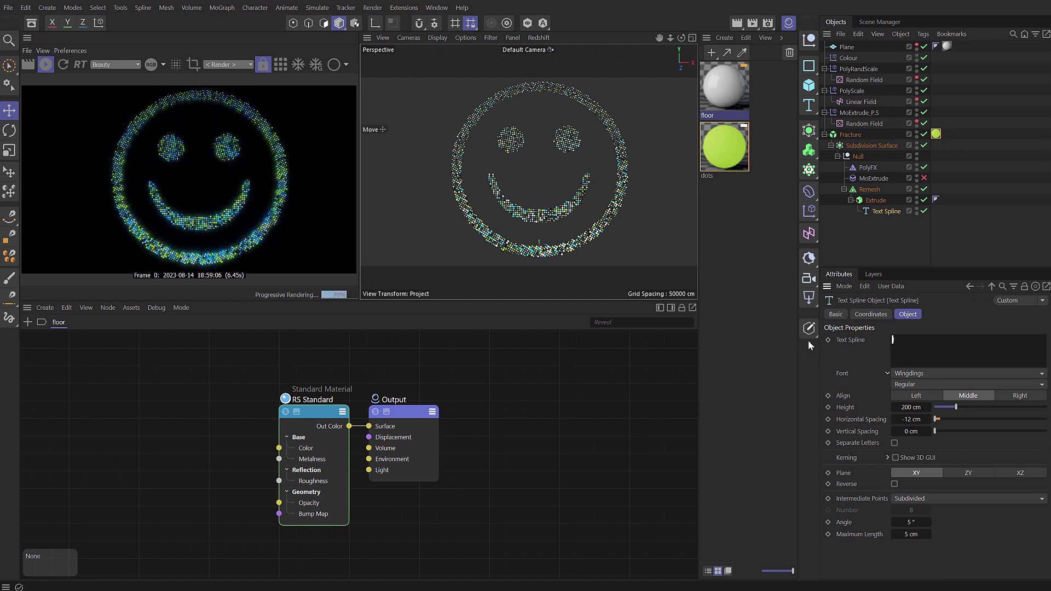
type("s")
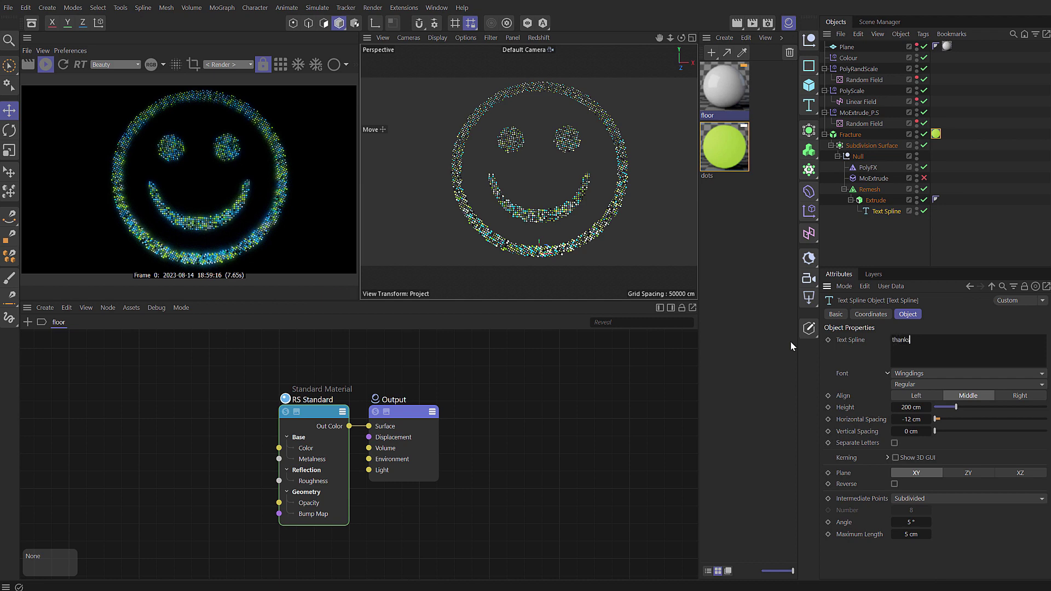